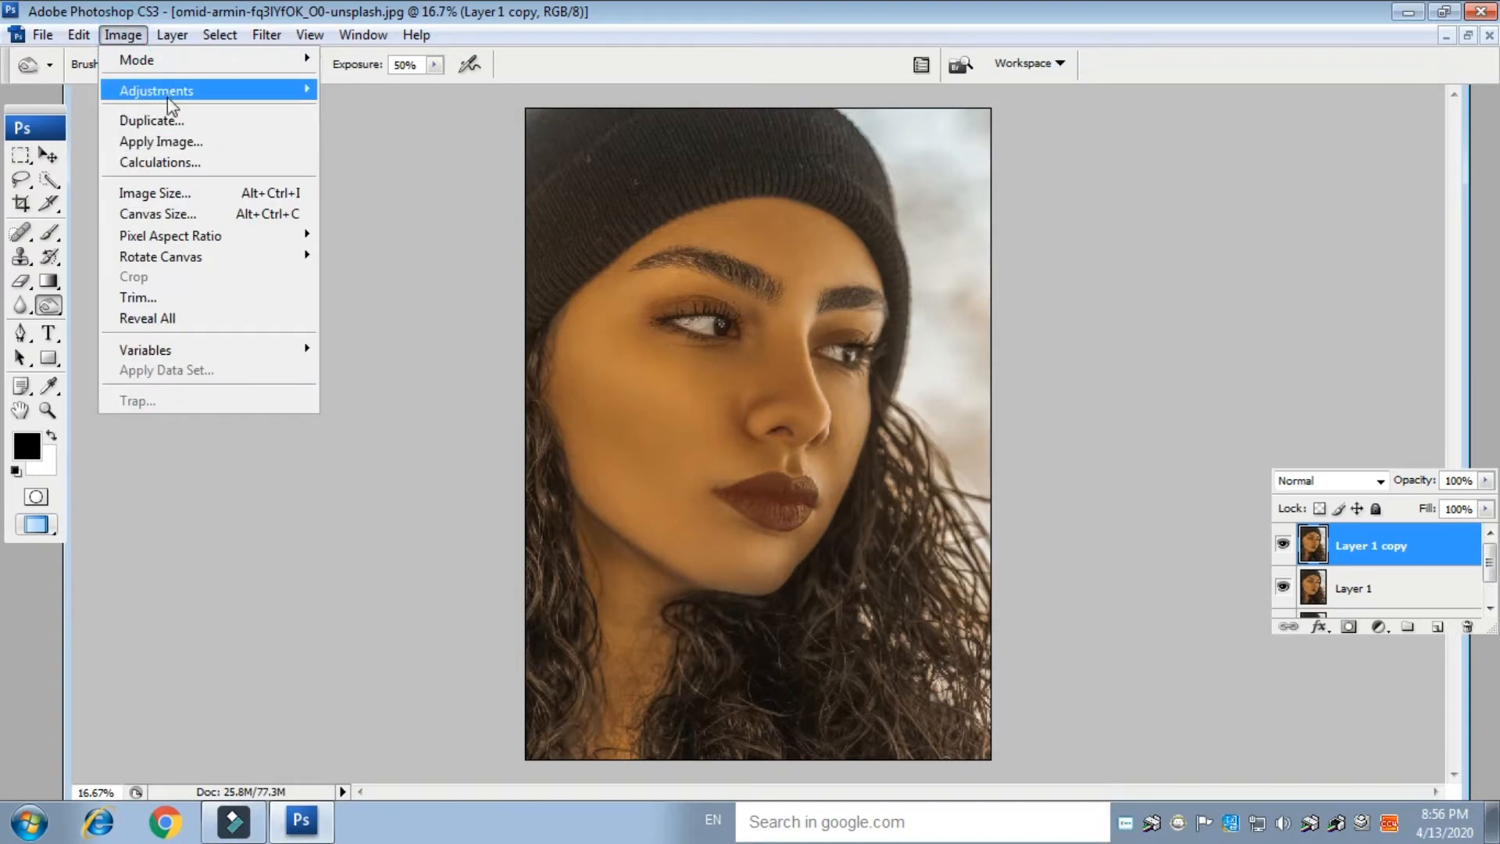
Step: Apply a Photo Filter adjustment to the Layer 1 copy using a cooling filter at 25% density with luminosity preserved
mouse_move(167, 93)
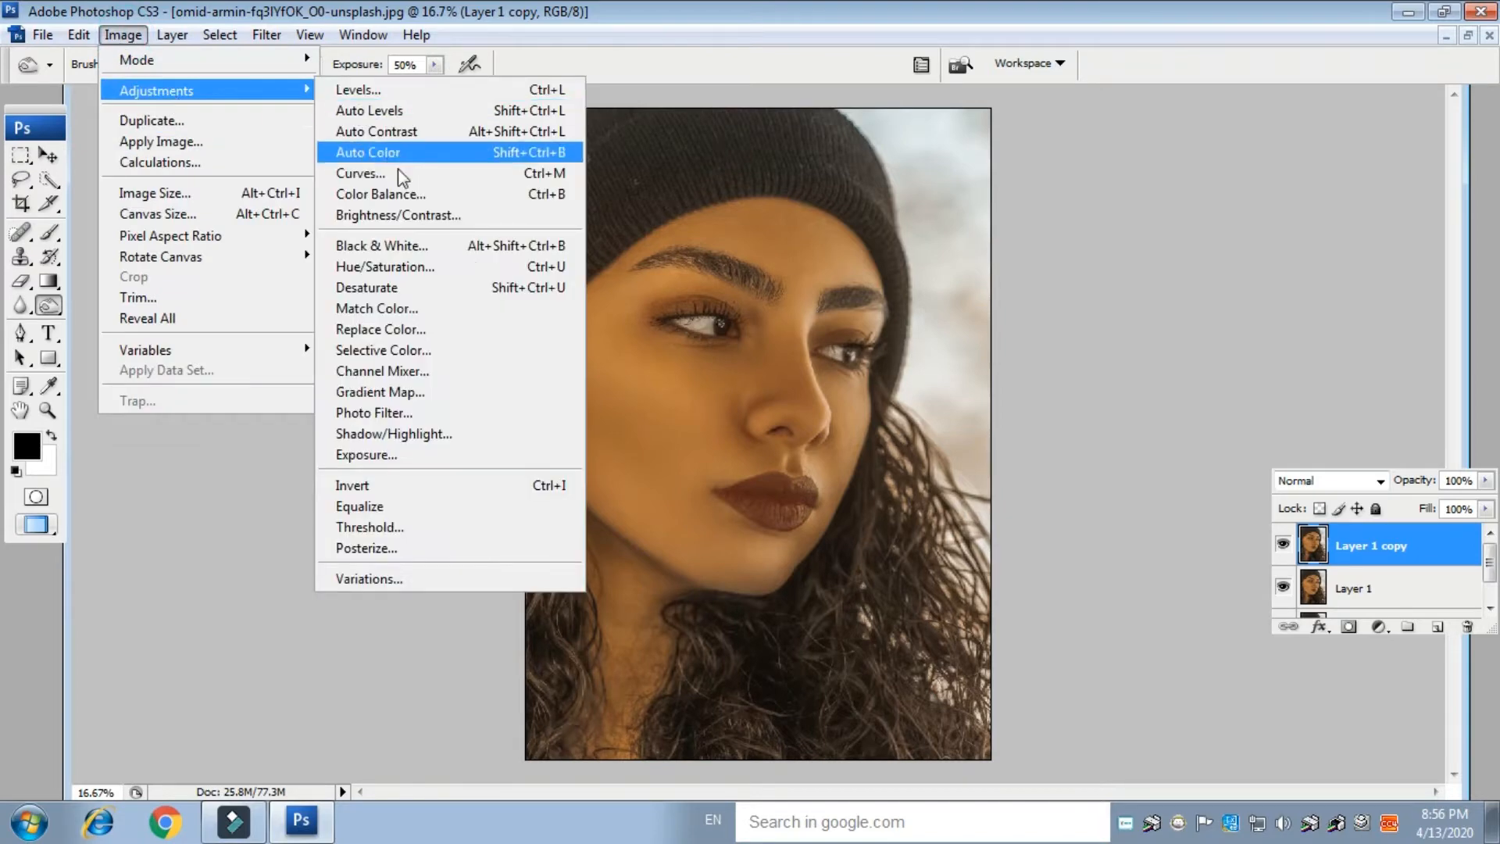
left_click(394, 413)
left_click(1243, 211)
left_click(1223, 225)
key("Down")
key("Down")
key("Down")
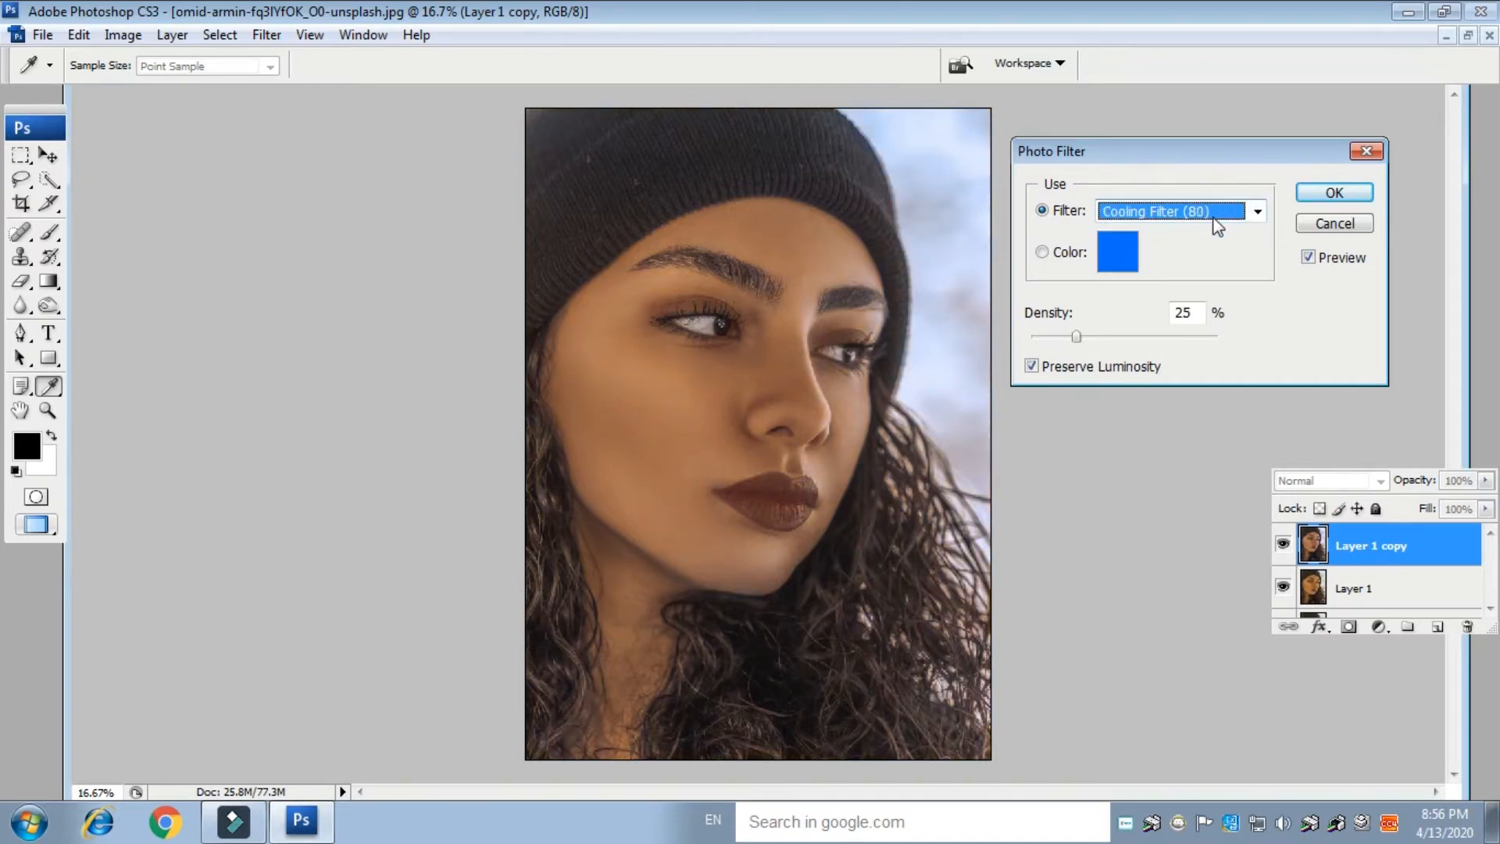
key("Down")
left_click(1332, 193)
key("o")
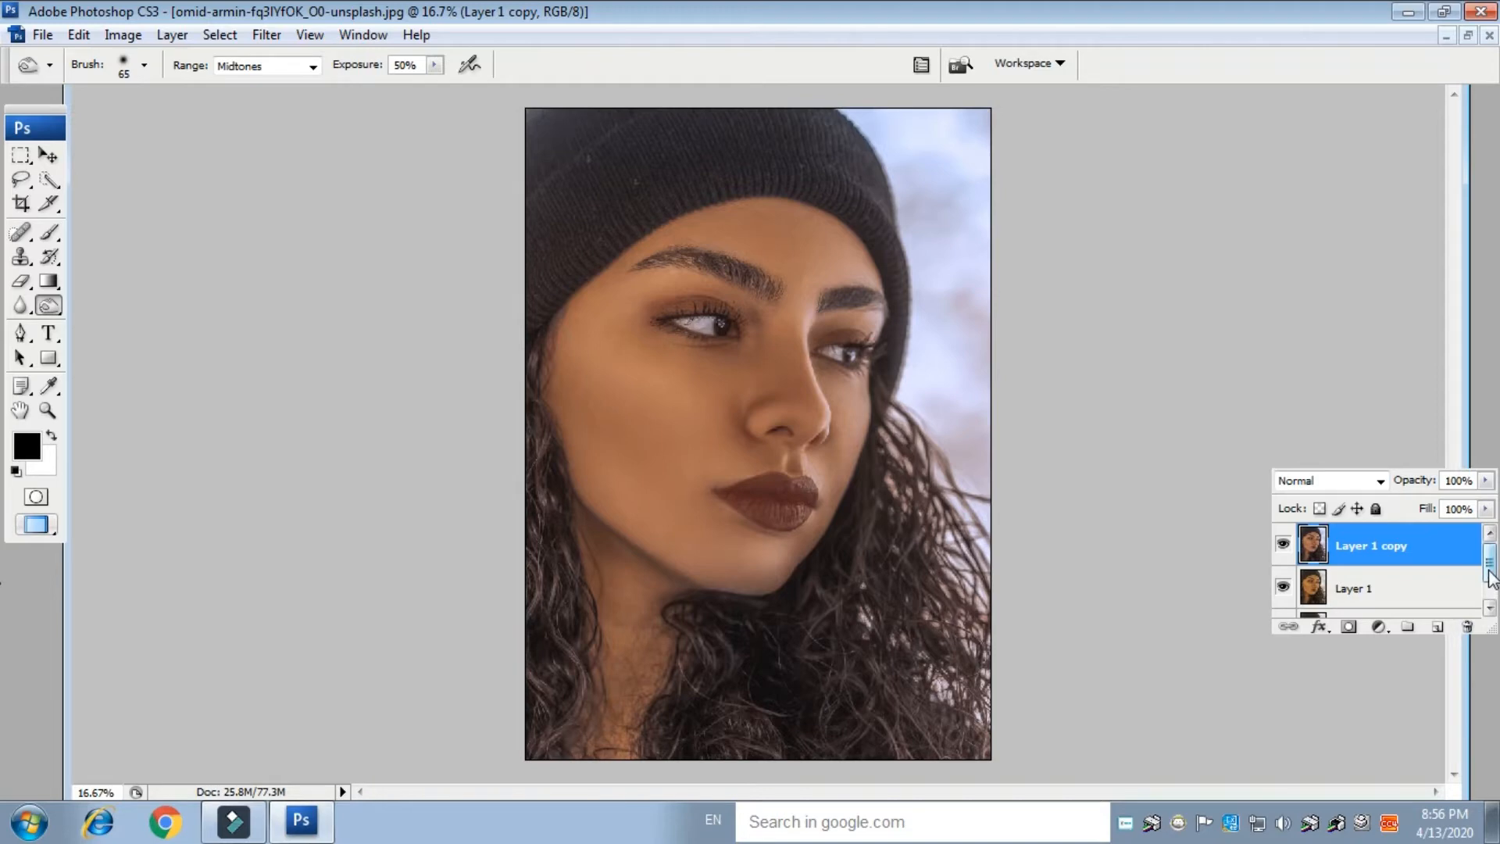
Step: Adjust the RGB Levels of the Layer 1 copy, setting the input black point to 11 and the white point to 195
mouse_move(1488, 569)
left_mouse_down()
mouse_move(1488, 597)
mouse_move(1489, 575)
left_mouse_up()
key("ctrl+l")
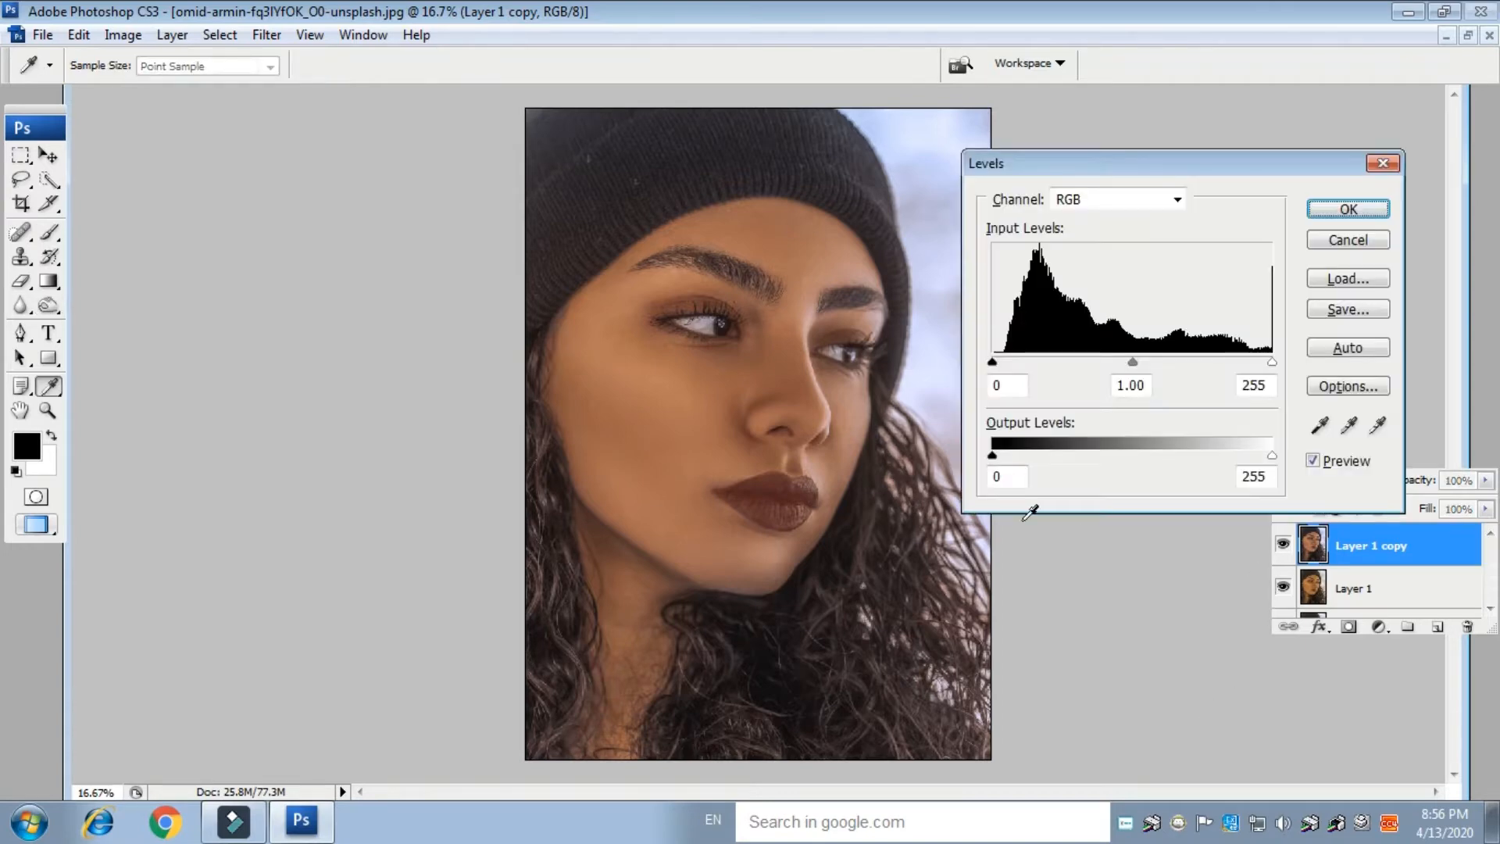
left_click_drag(992, 363, 1009, 369)
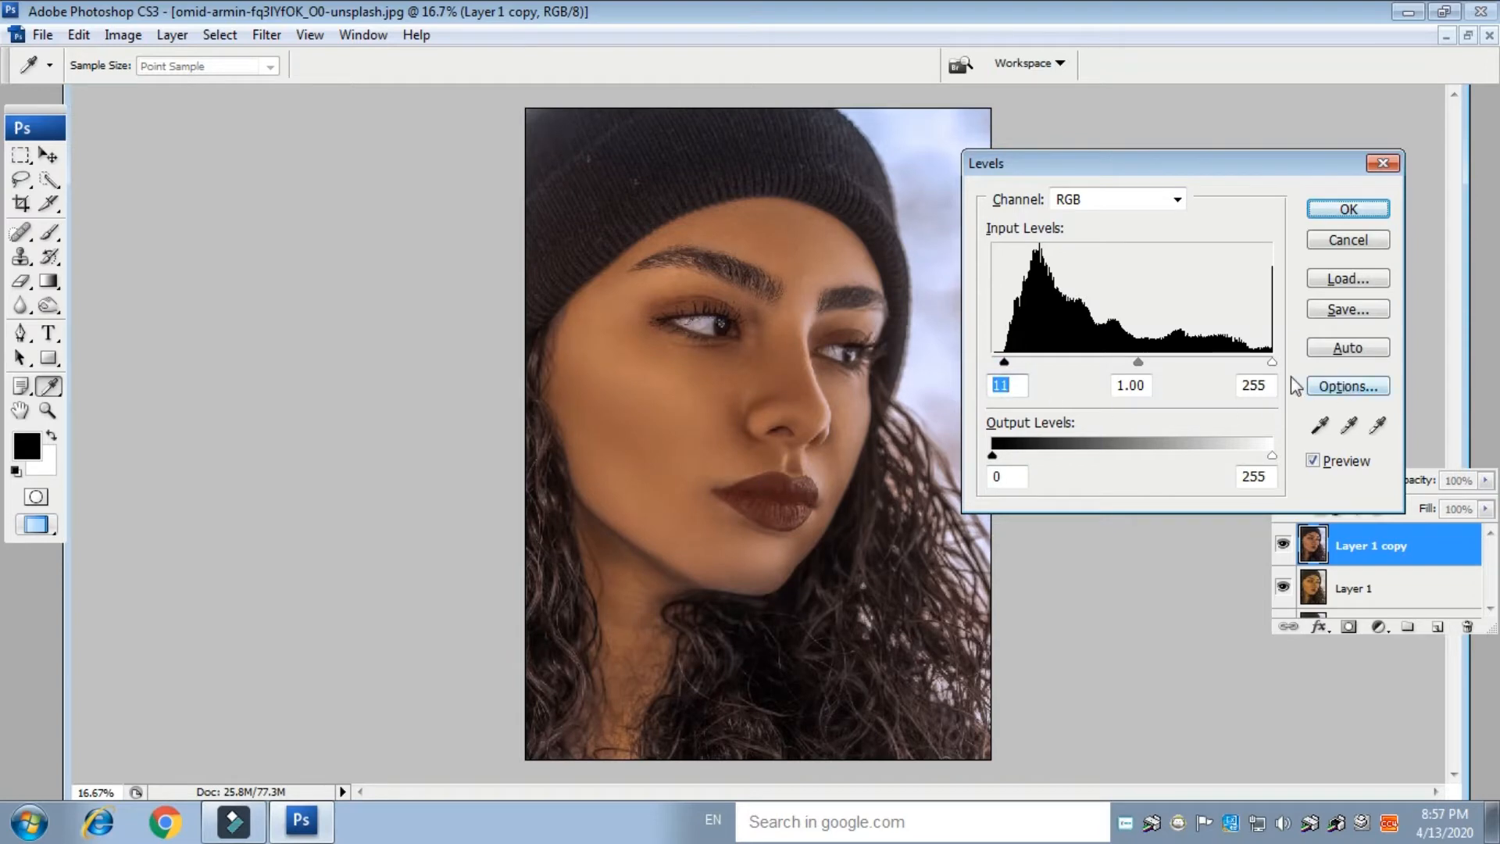
left_click_drag(1273, 362, 1206, 369)
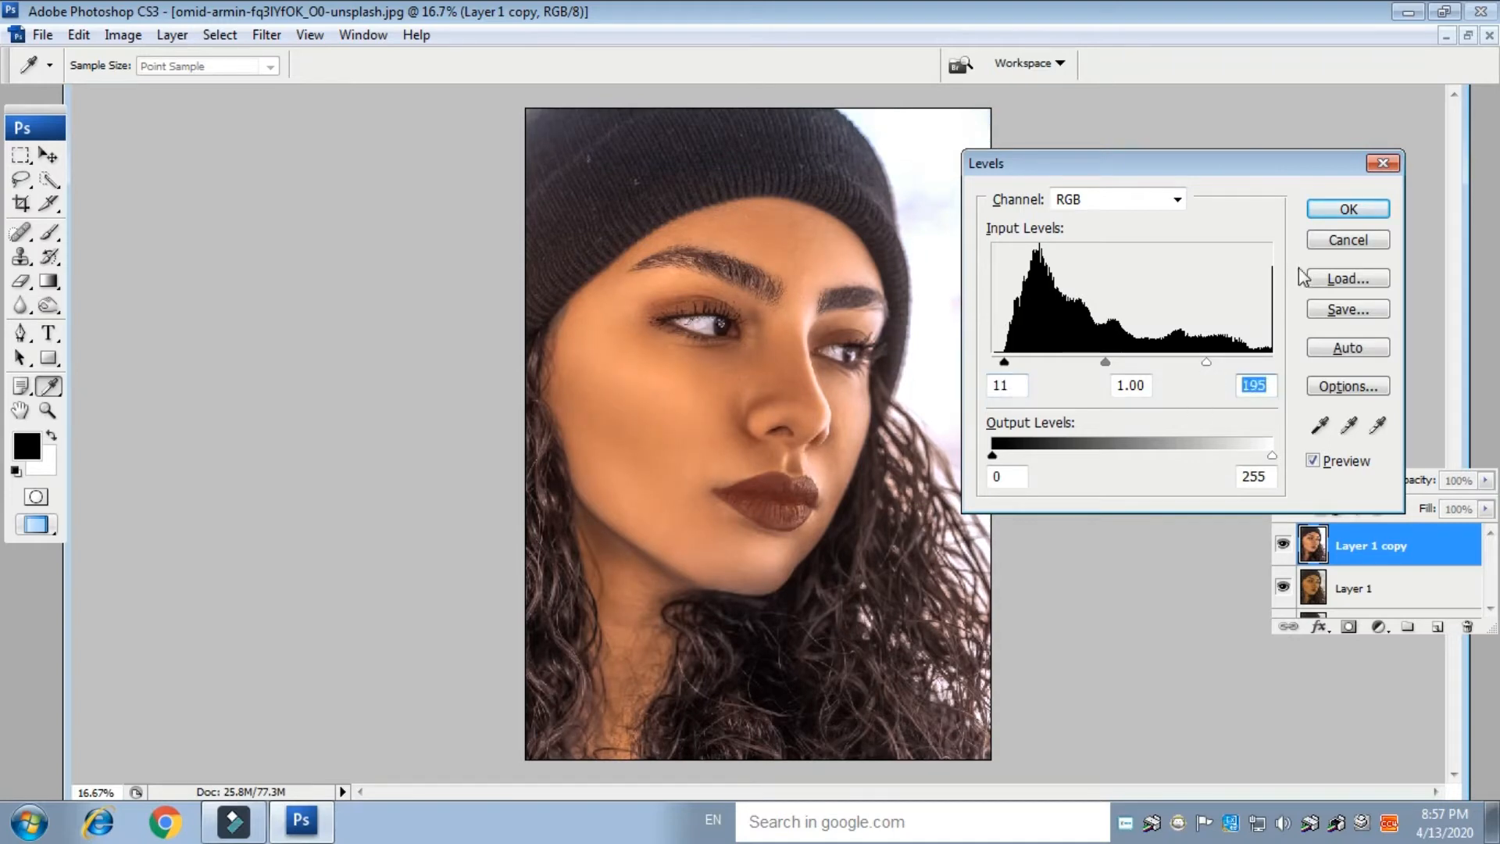
left_click(1336, 213)
key("o")
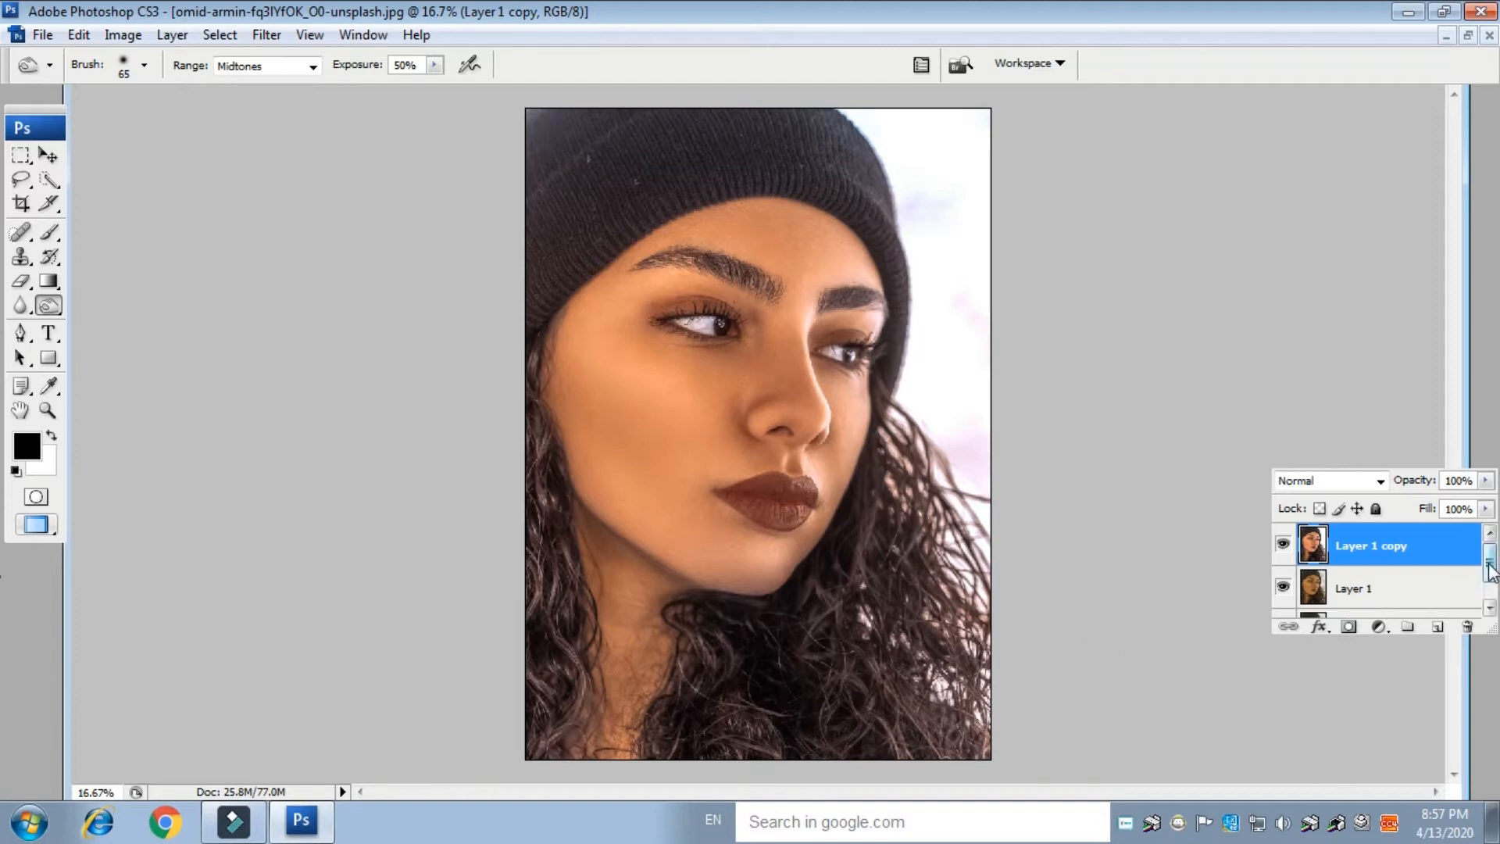
Step: Group Layer 1 and its copy, and stamp all visible layers into a new layer above the group
left_click_drag(1488, 569, 1489, 582)
left_click(1397, 570, "shift")
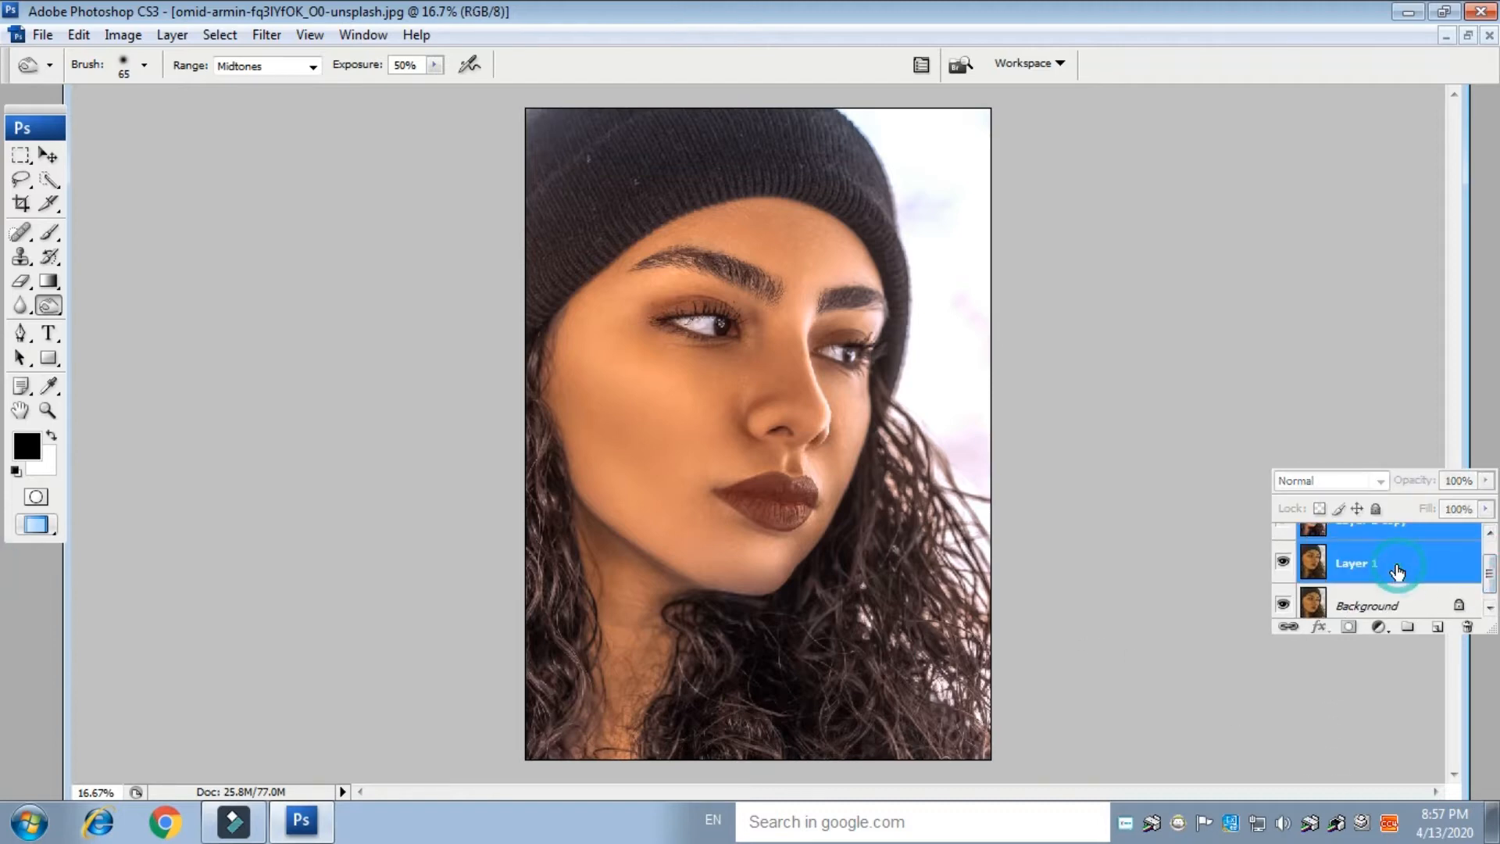
key("ctrl+g")
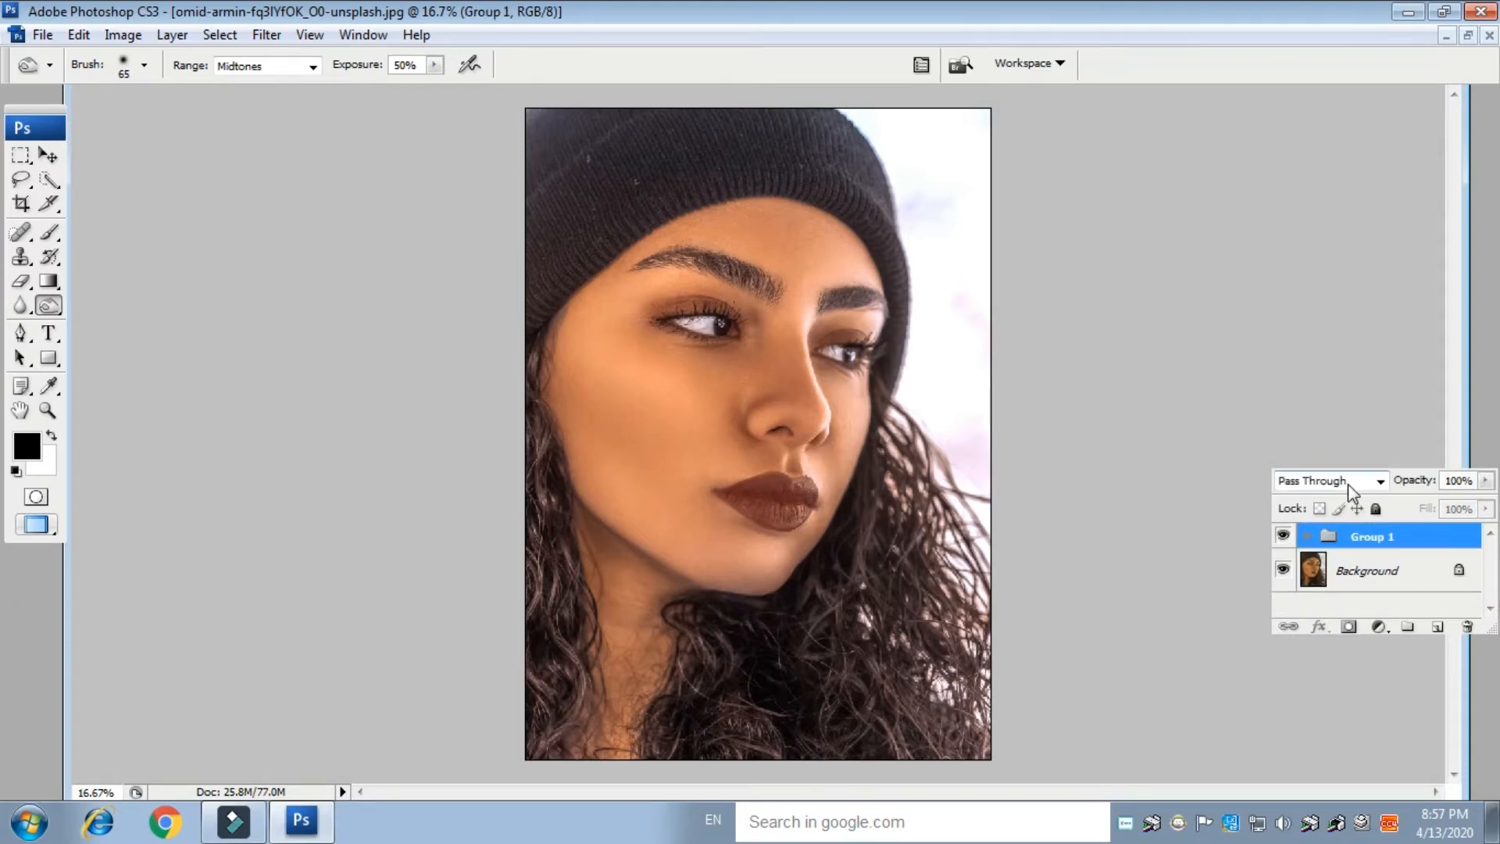
key("ctrl+shift+alt+e")
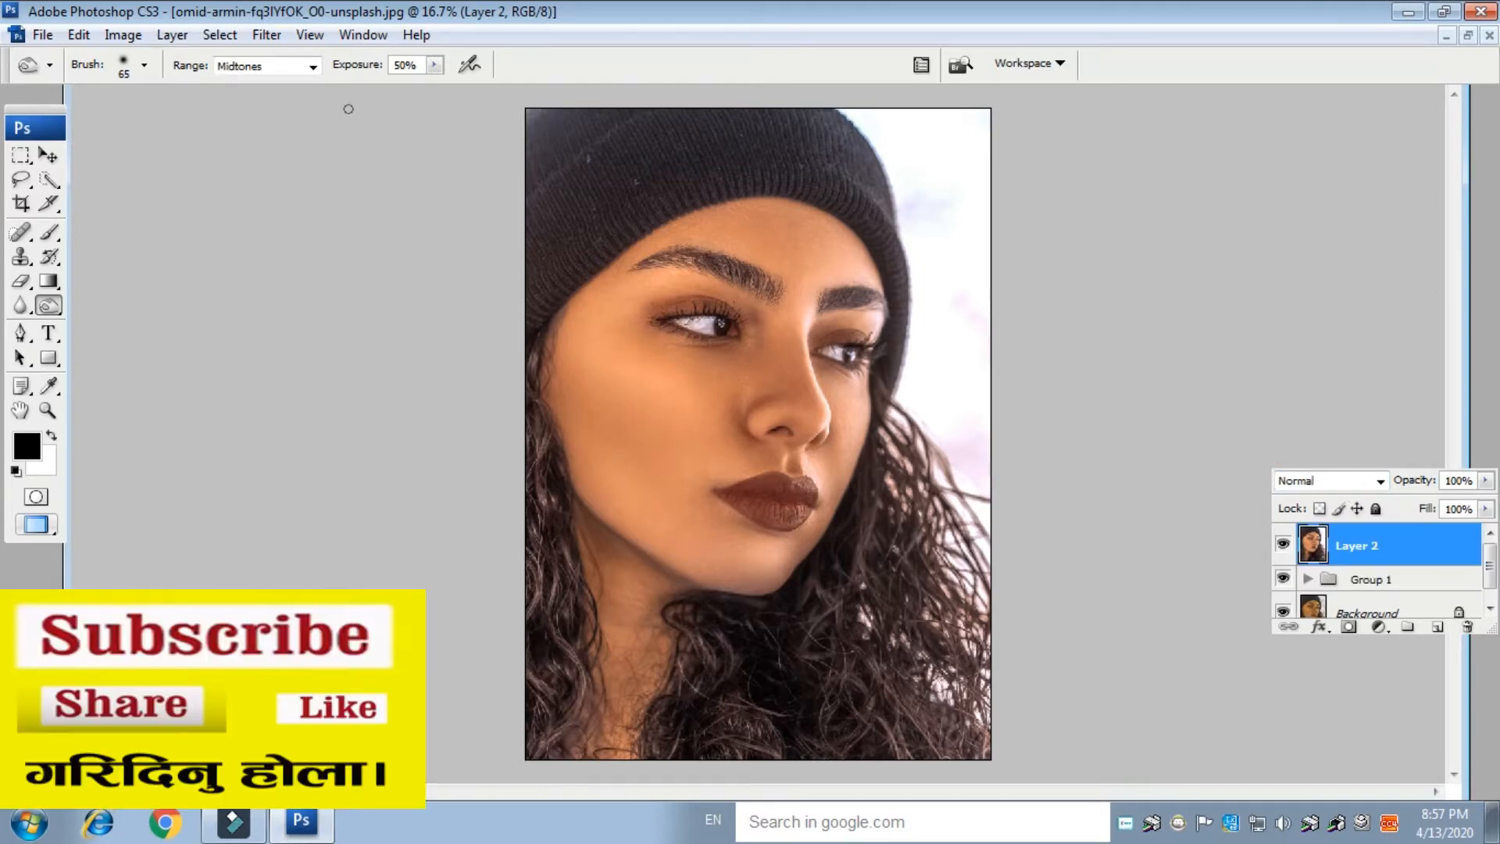
Step: Darken both eyebrows on Layer 2 using the Burn tool with a brush size of 100, Midtones range and 50% exposure
key("ctrl+plus")
key("ctrl+plus")
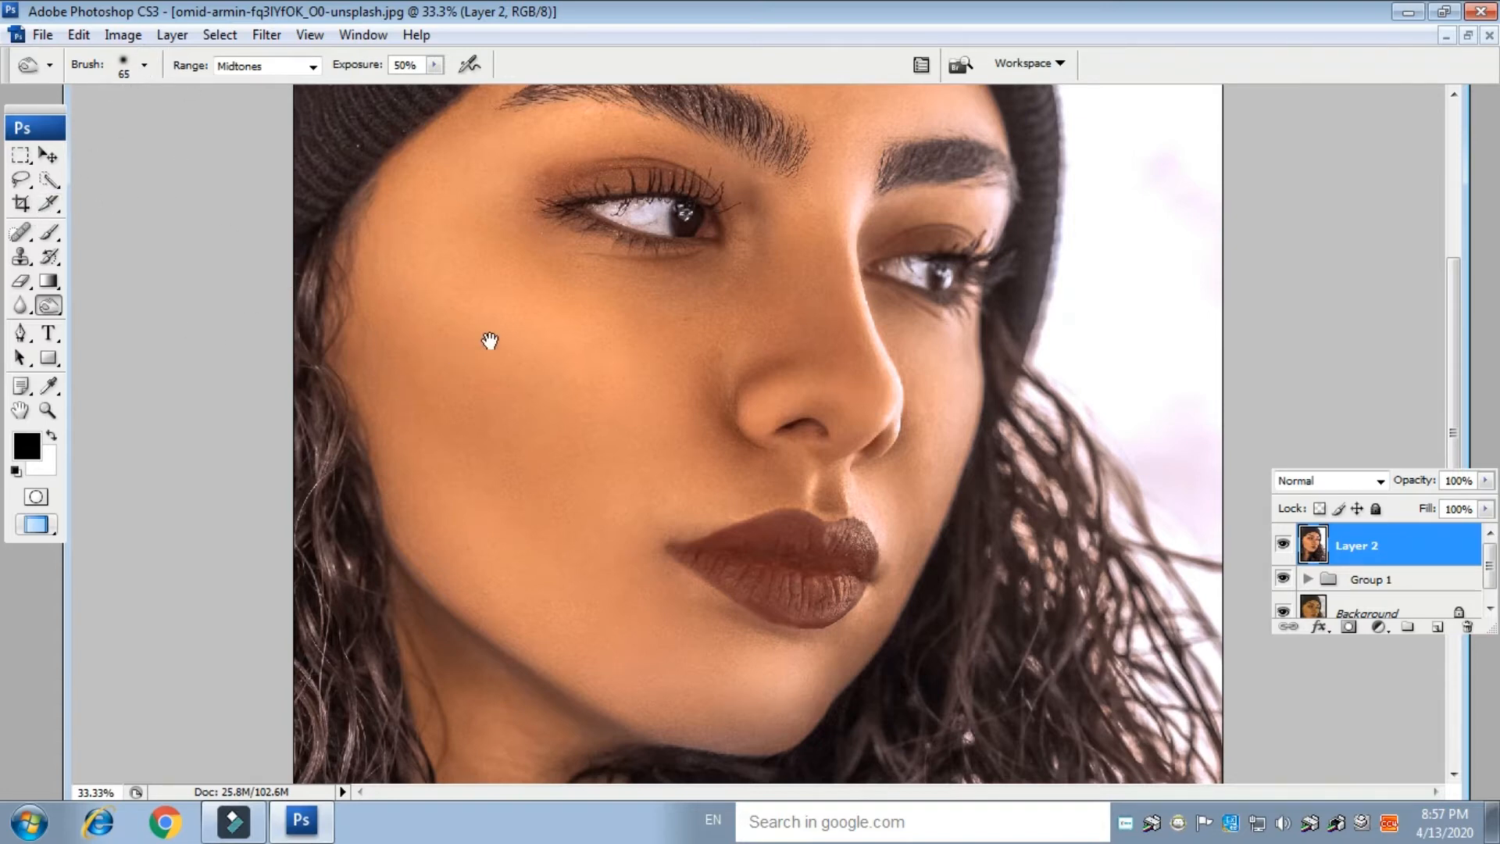
left_click_drag(565, 308, 582, 404)
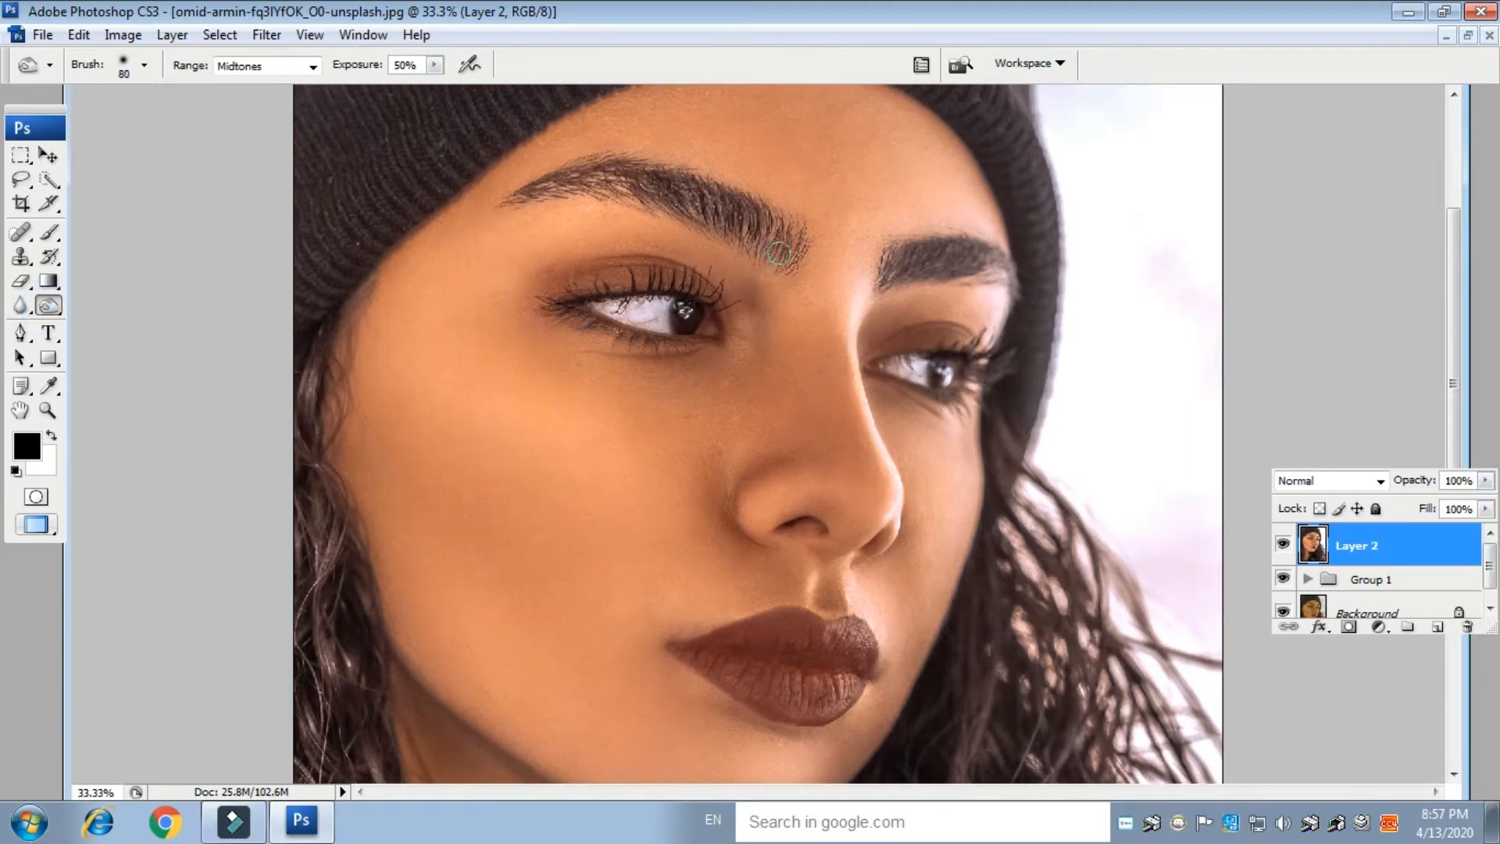
key("bracketright")
key("bracketright")
mouse_move(755, 219)
left_mouse_down()
mouse_move(688, 186)
mouse_move(590, 174)
mouse_move(525, 194)
mouse_move(654, 187)
mouse_move(791, 244)
left_mouse_up()
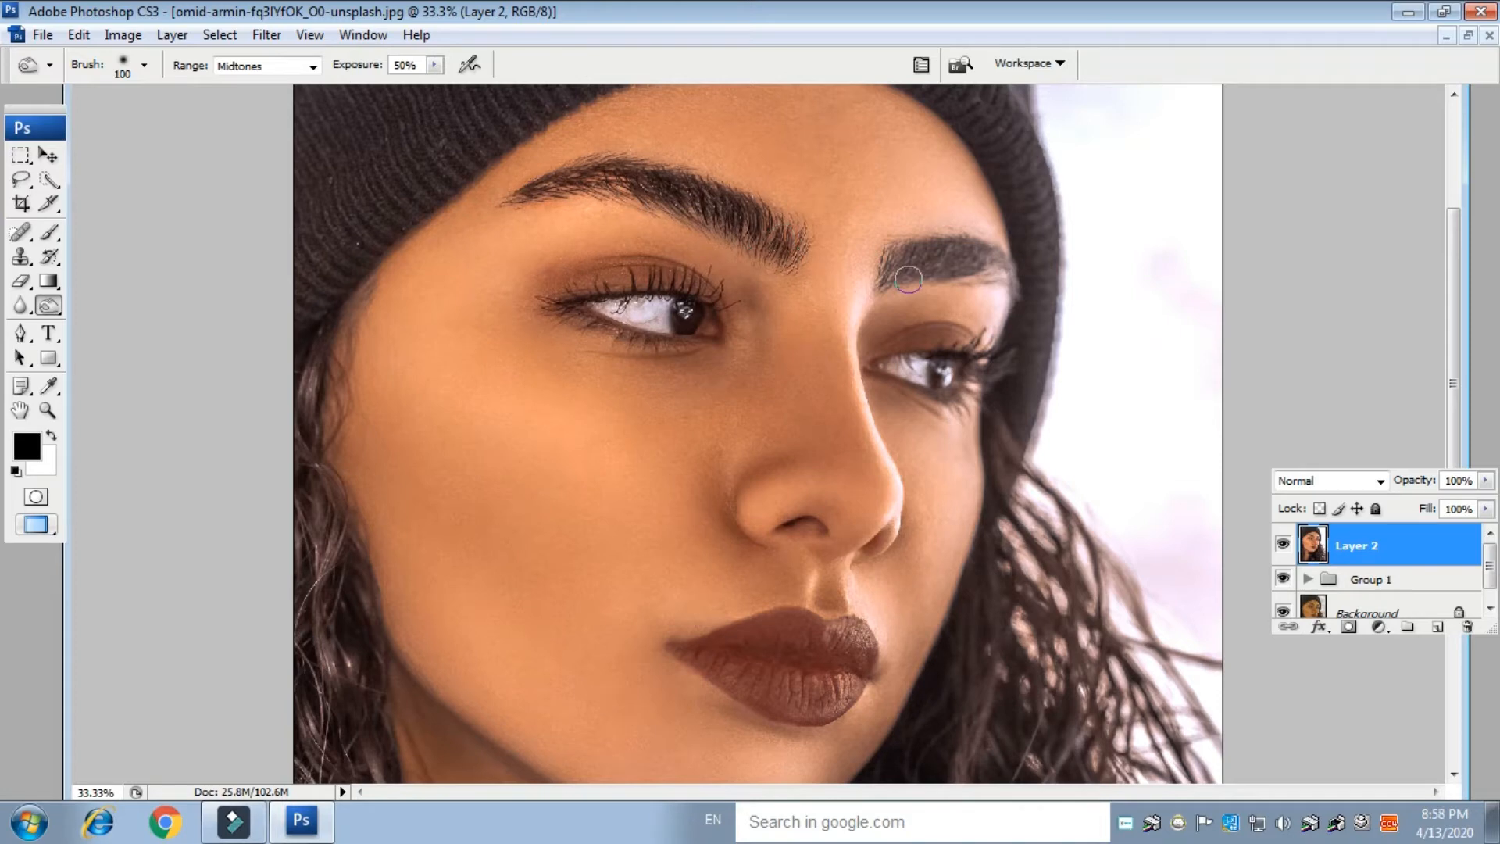
mouse_move(887, 283)
left_mouse_down()
mouse_move(934, 262)
mouse_move(1008, 272)
left_mouse_up()
Step: Burn around both eyes, the nose contours and the lips on Layer 2 to deepen the facial shadows
mouse_move(709, 289)
left_mouse_down()
mouse_move(652, 282)
mouse_move(574, 310)
mouse_move(706, 334)
left_mouse_up()
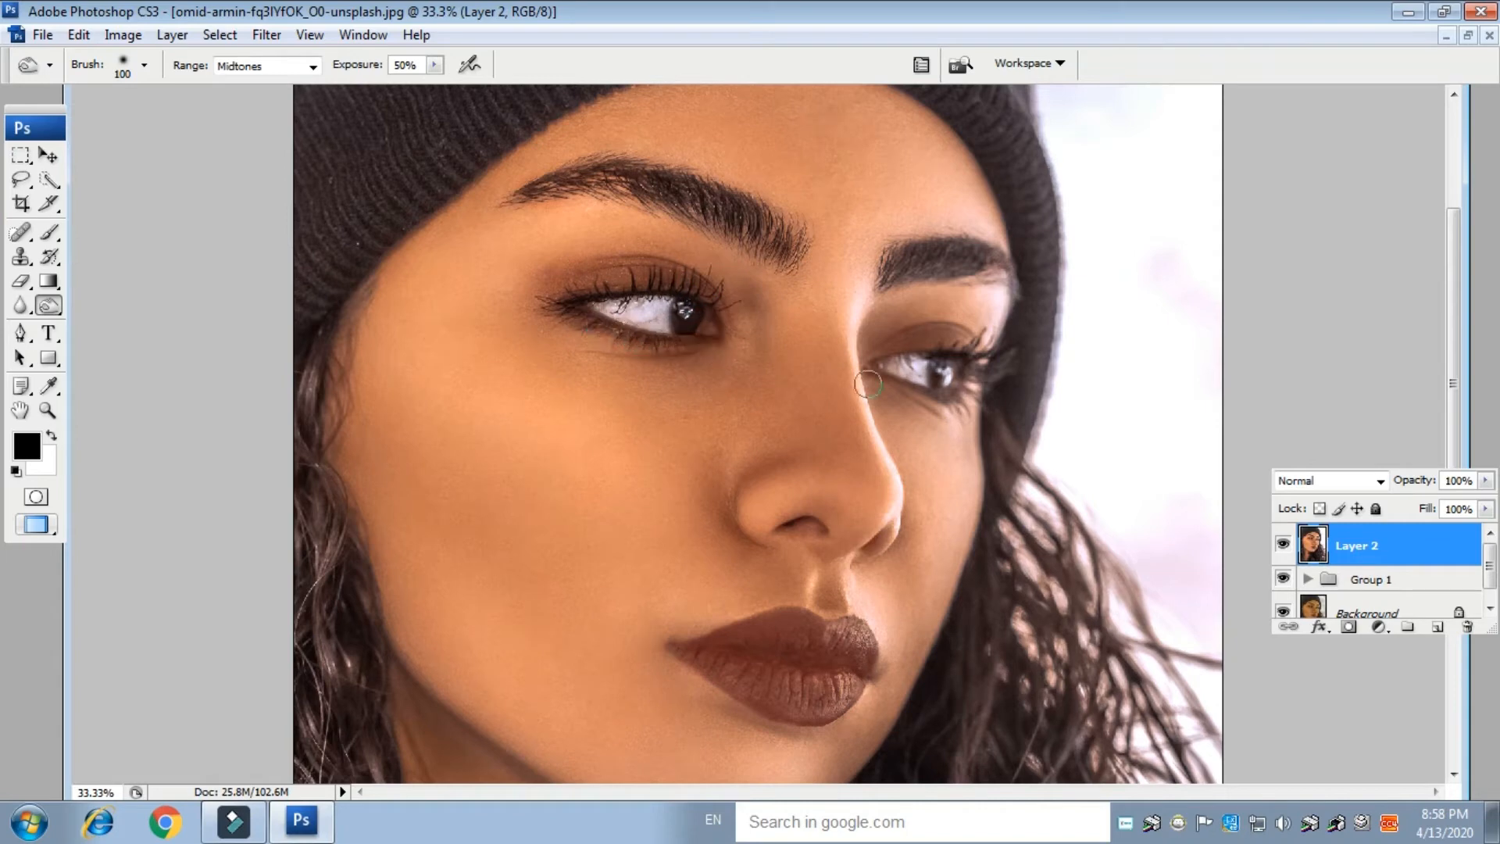
mouse_move(890, 362)
left_mouse_down()
mouse_move(1004, 359)
mouse_move(949, 403)
mouse_move(887, 380)
left_mouse_up()
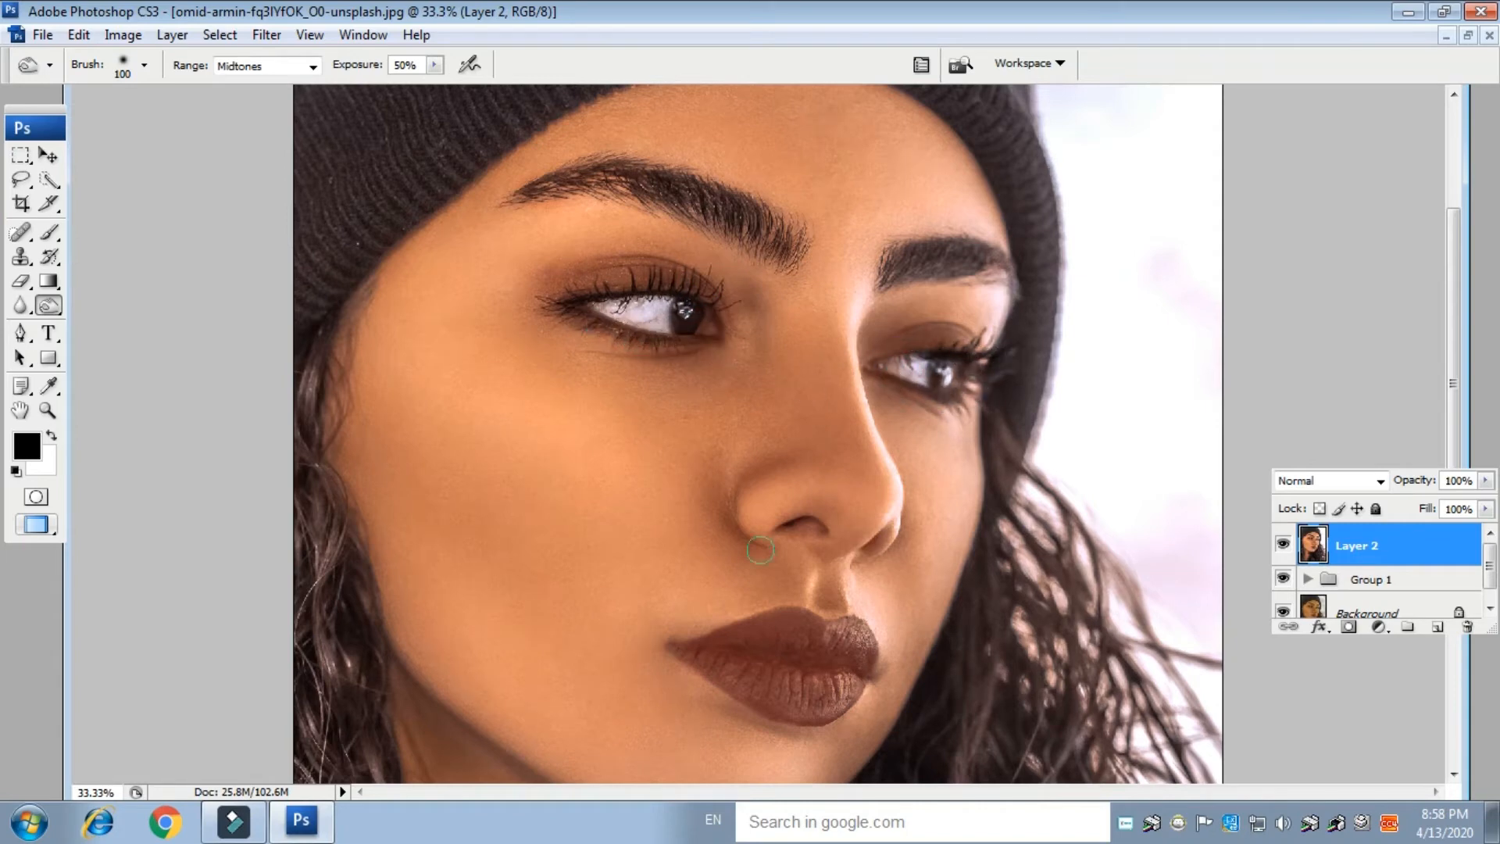
left_click_drag(847, 547, 839, 402)
mouse_move(786, 500)
left_mouse_down()
mouse_move(712, 517)
mouse_move(714, 530)
mouse_move(773, 565)
mouse_move(845, 560)
mouse_move(833, 546)
mouse_move(858, 525)
mouse_move(861, 543)
mouse_move(753, 510)
left_mouse_up()
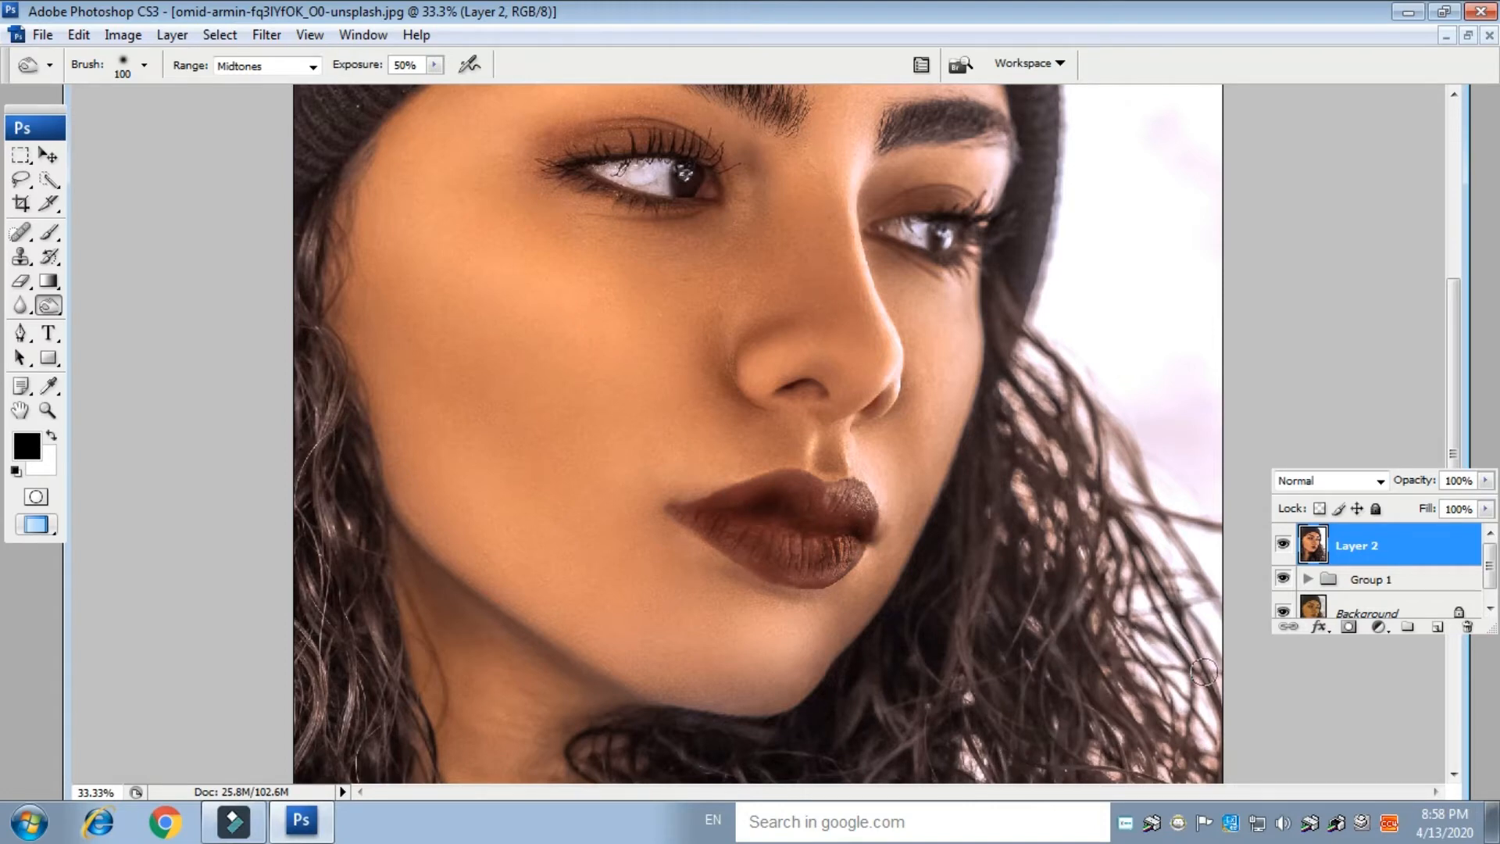
key("ctrl+minus")
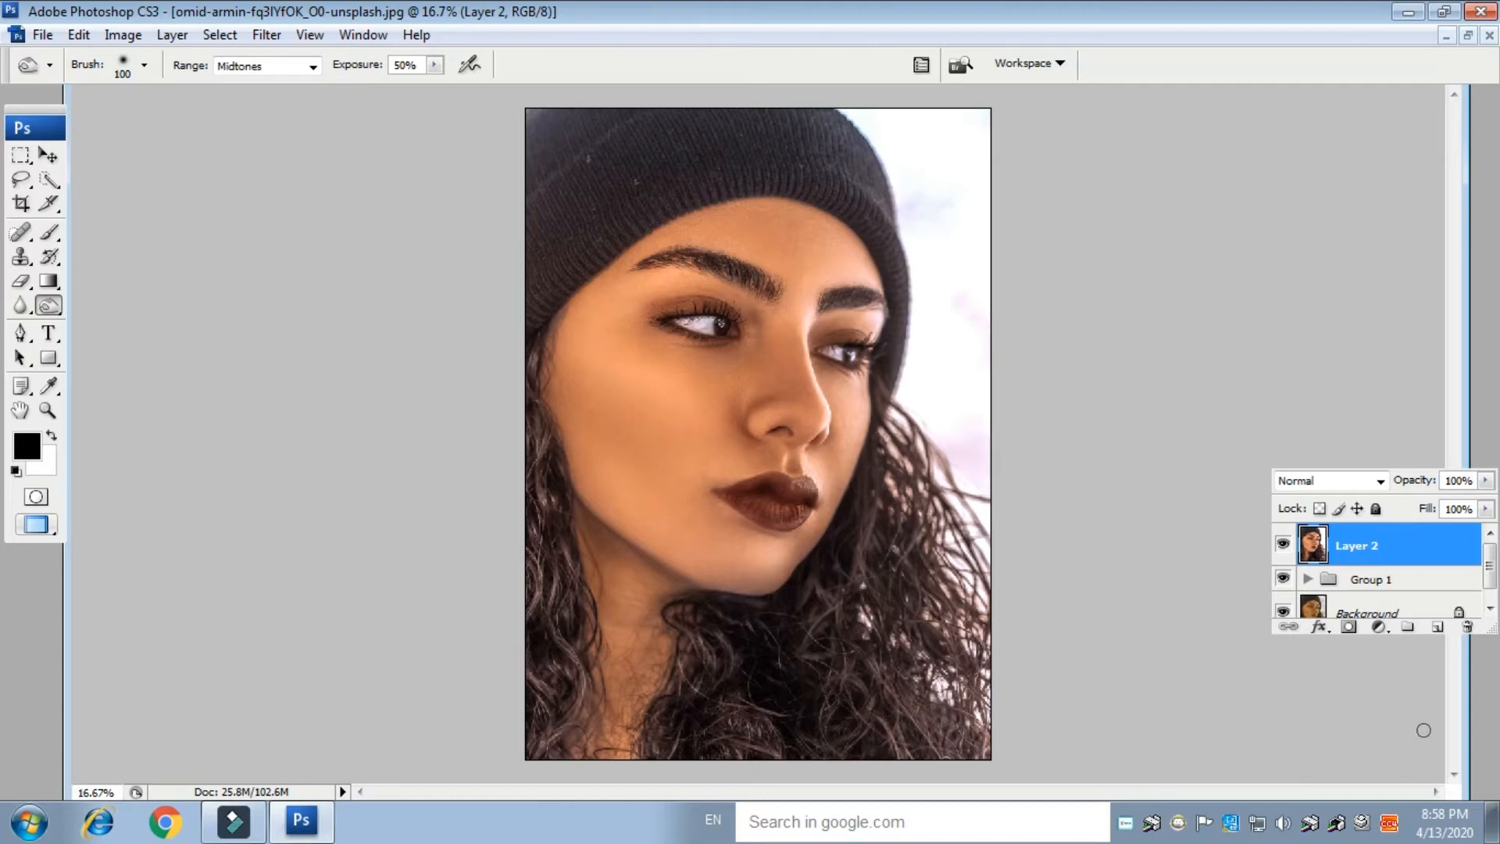
Step: Group Layer 2 with Group 1, and stamp all visible layers into a new layer on top
left_click(1404, 586, "shift")
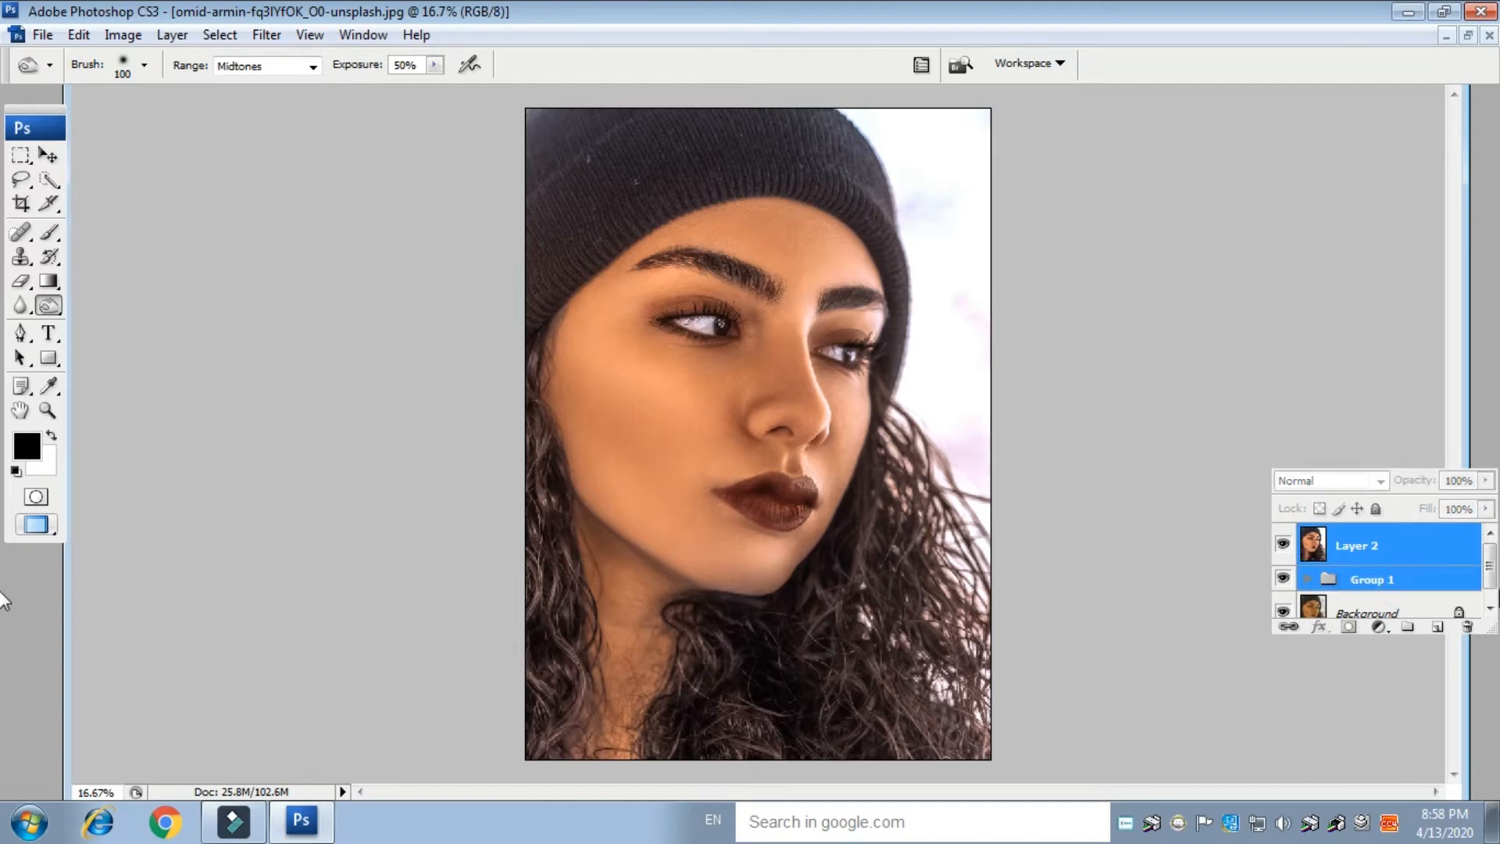
key("ctrl+g")
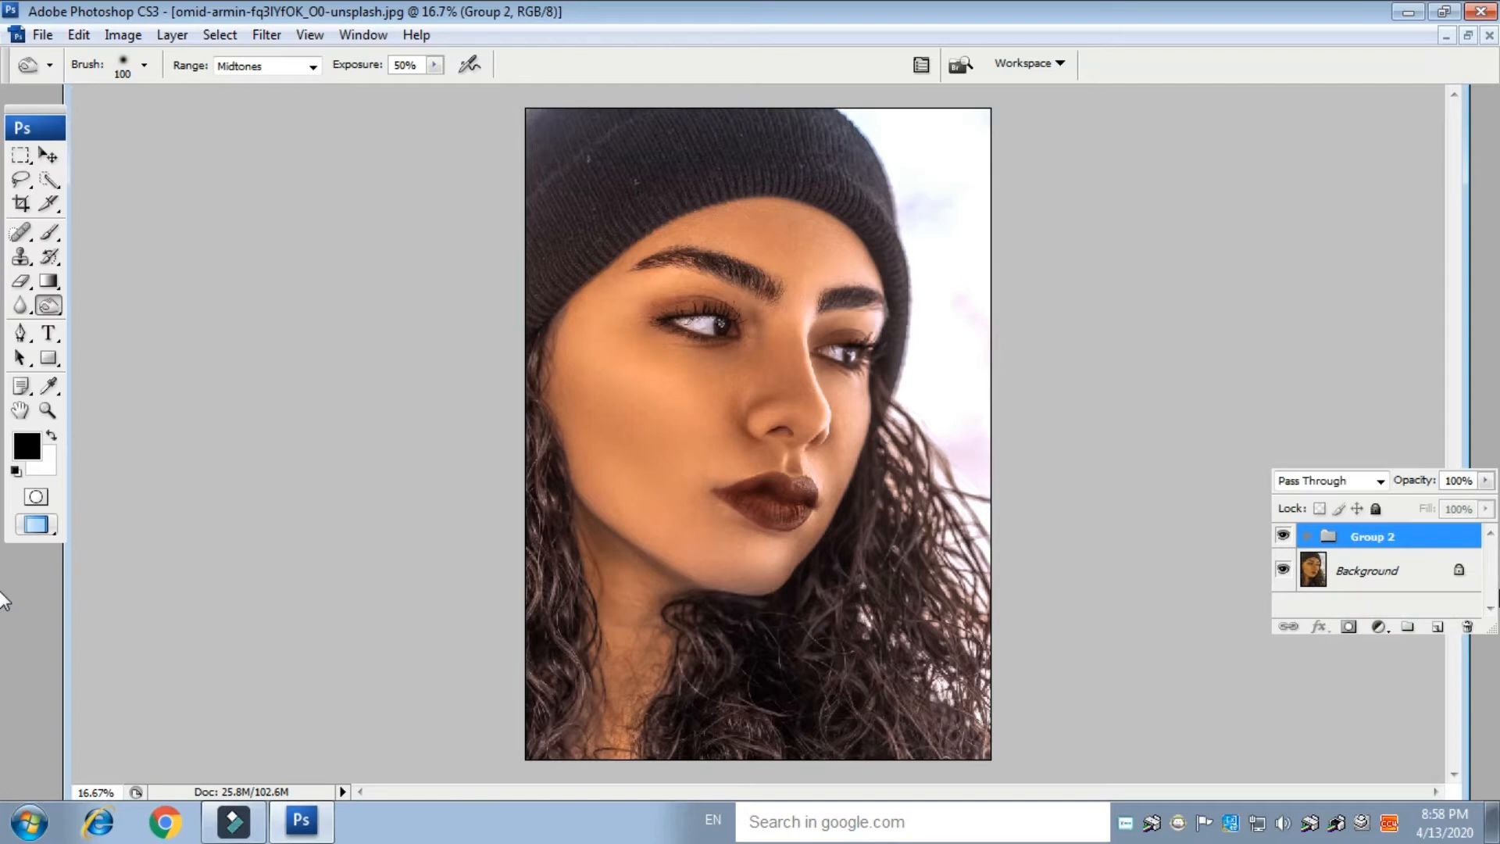
key("ctrl+shift+alt+e")
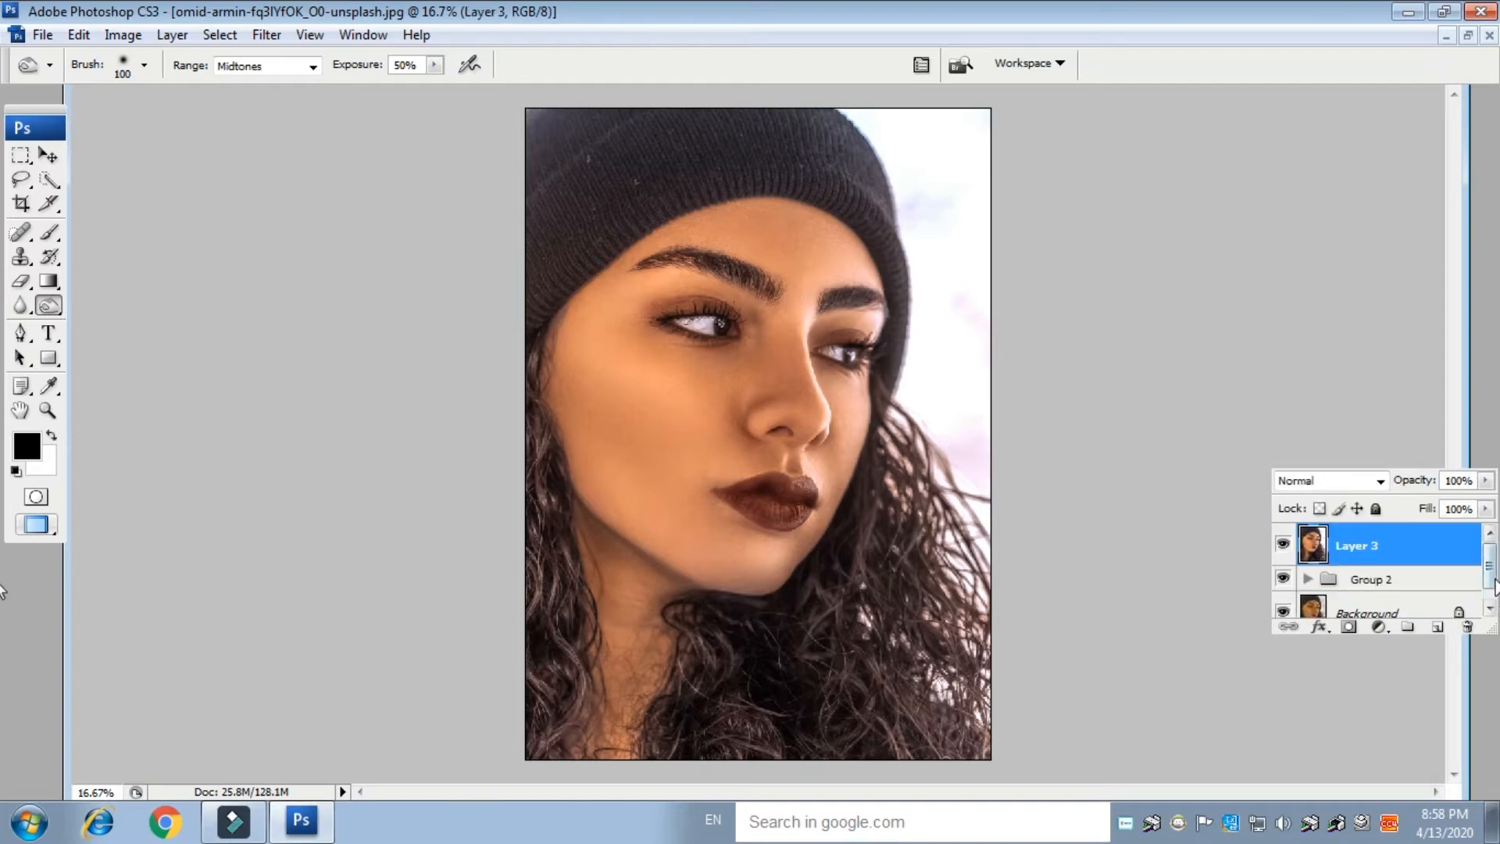
Step: Duplicate Layer 3 and hide the duplicate
key("ctrl+j")
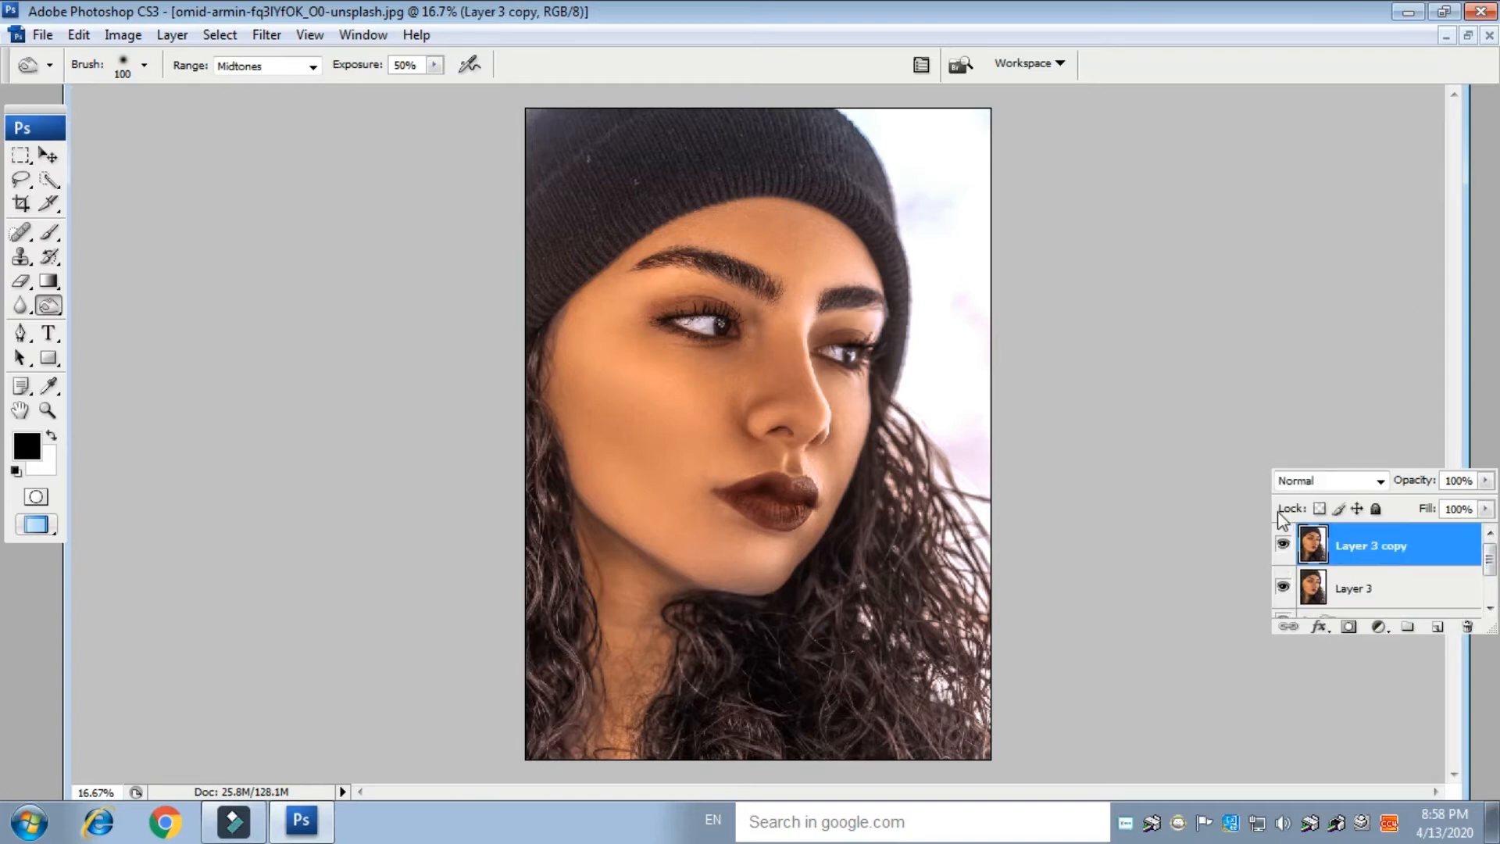
mouse_move(1490, 562)
left_mouse_down()
mouse_move(1492, 595)
mouse_move(1494, 568)
left_mouse_up()
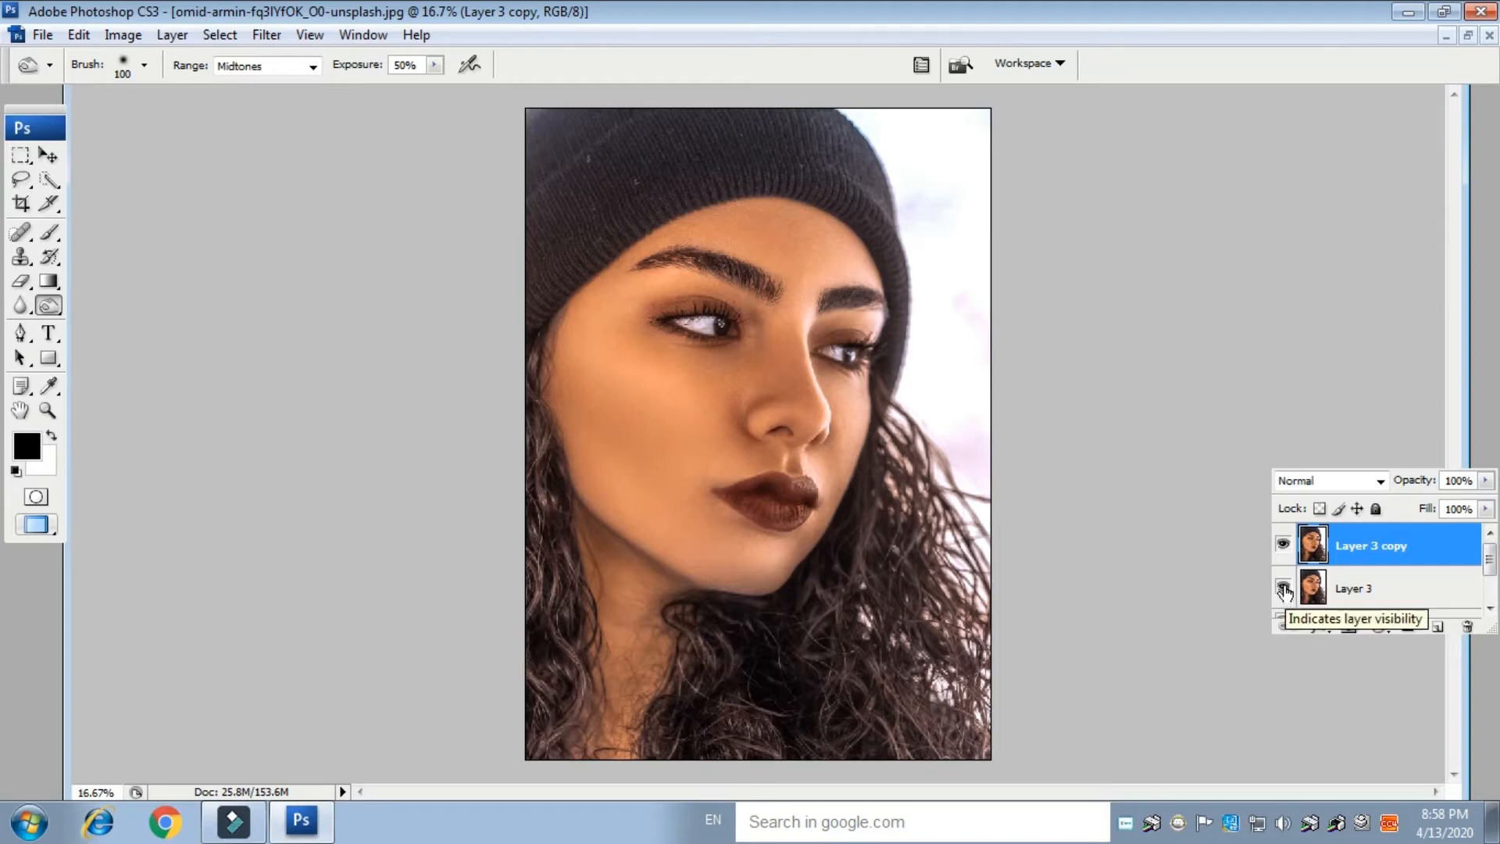
left_click(1283, 545)
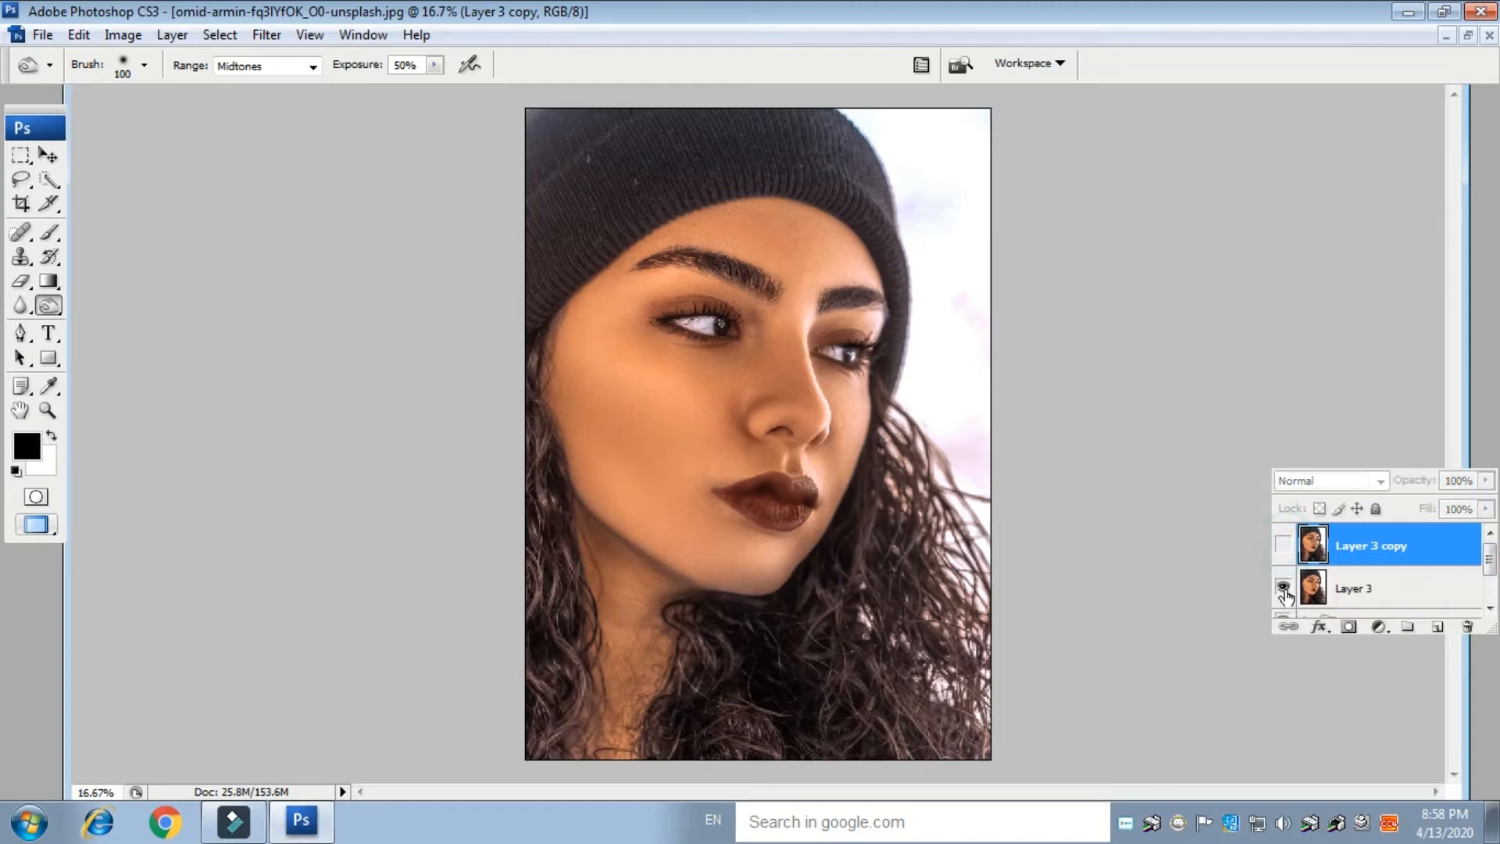
Step: Apply a Gaussian Blur with a 26.1-pixel radius to Layer 3, keeping that layer visible
left_click(1283, 591)
left_click(1373, 593)
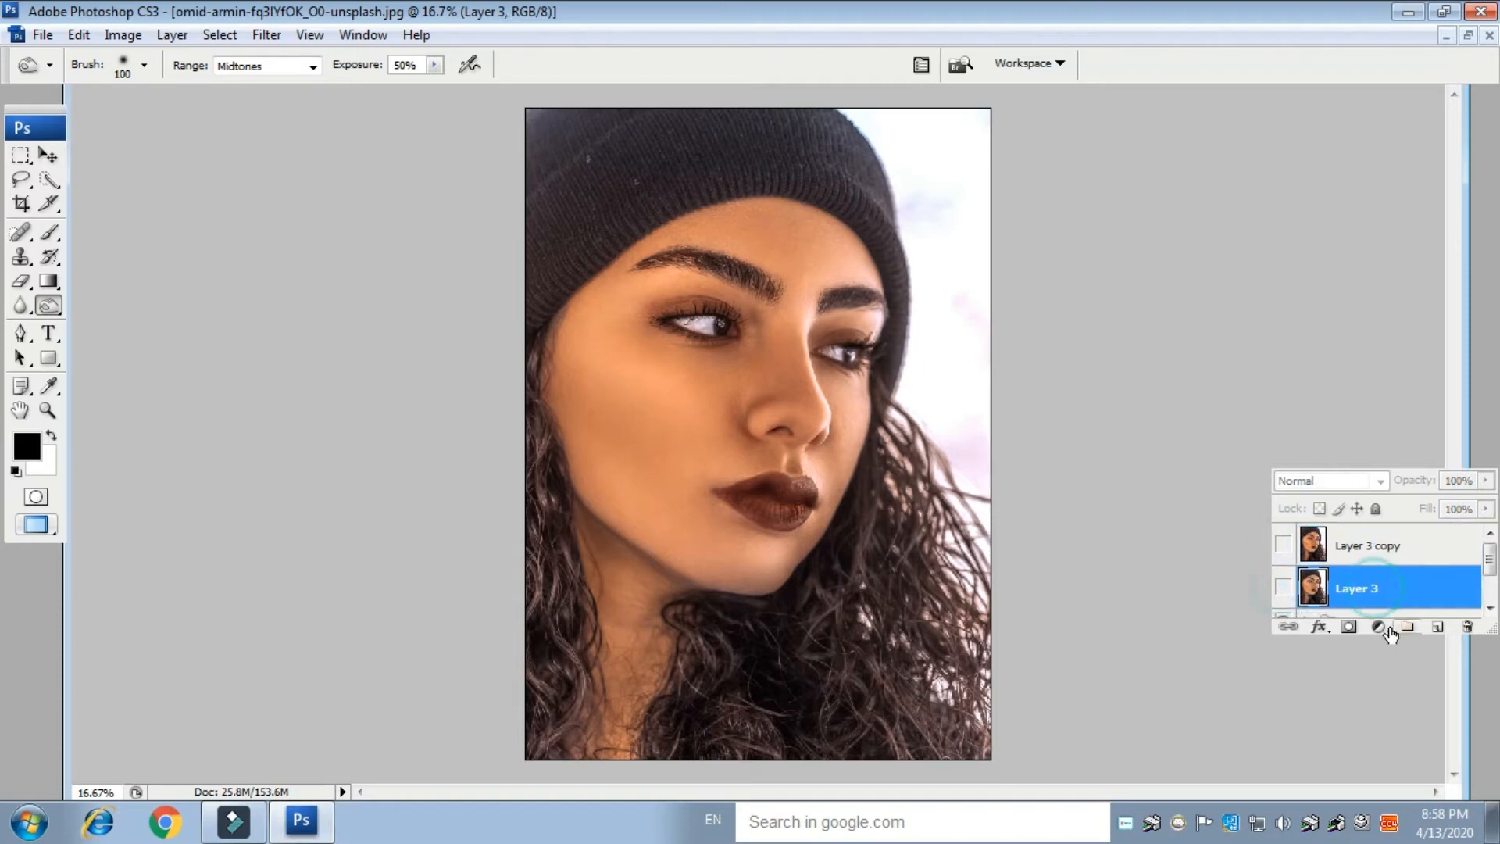
left_click(267, 34)
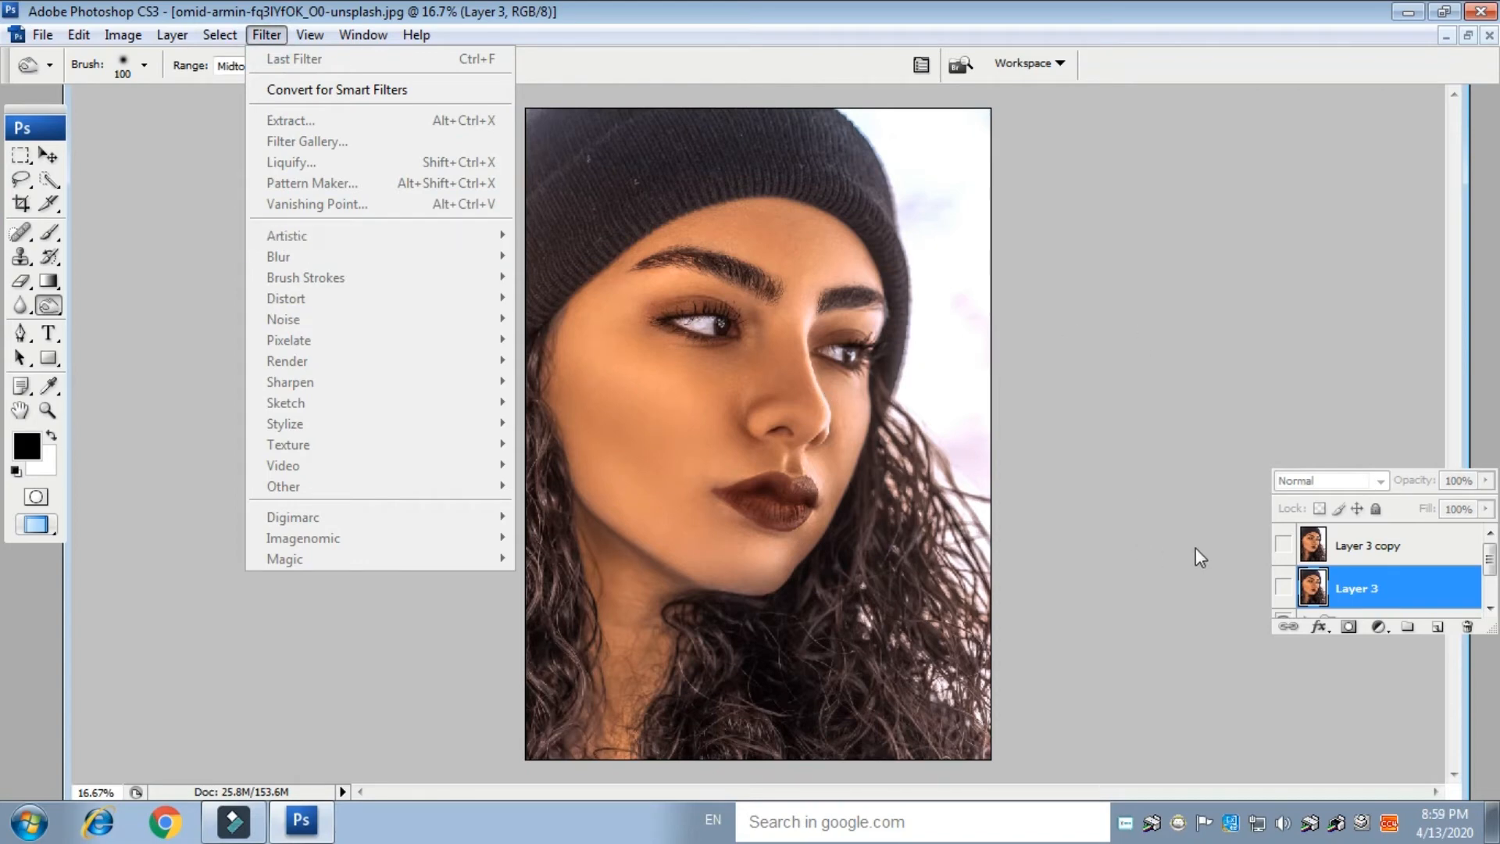
left_click(1284, 587)
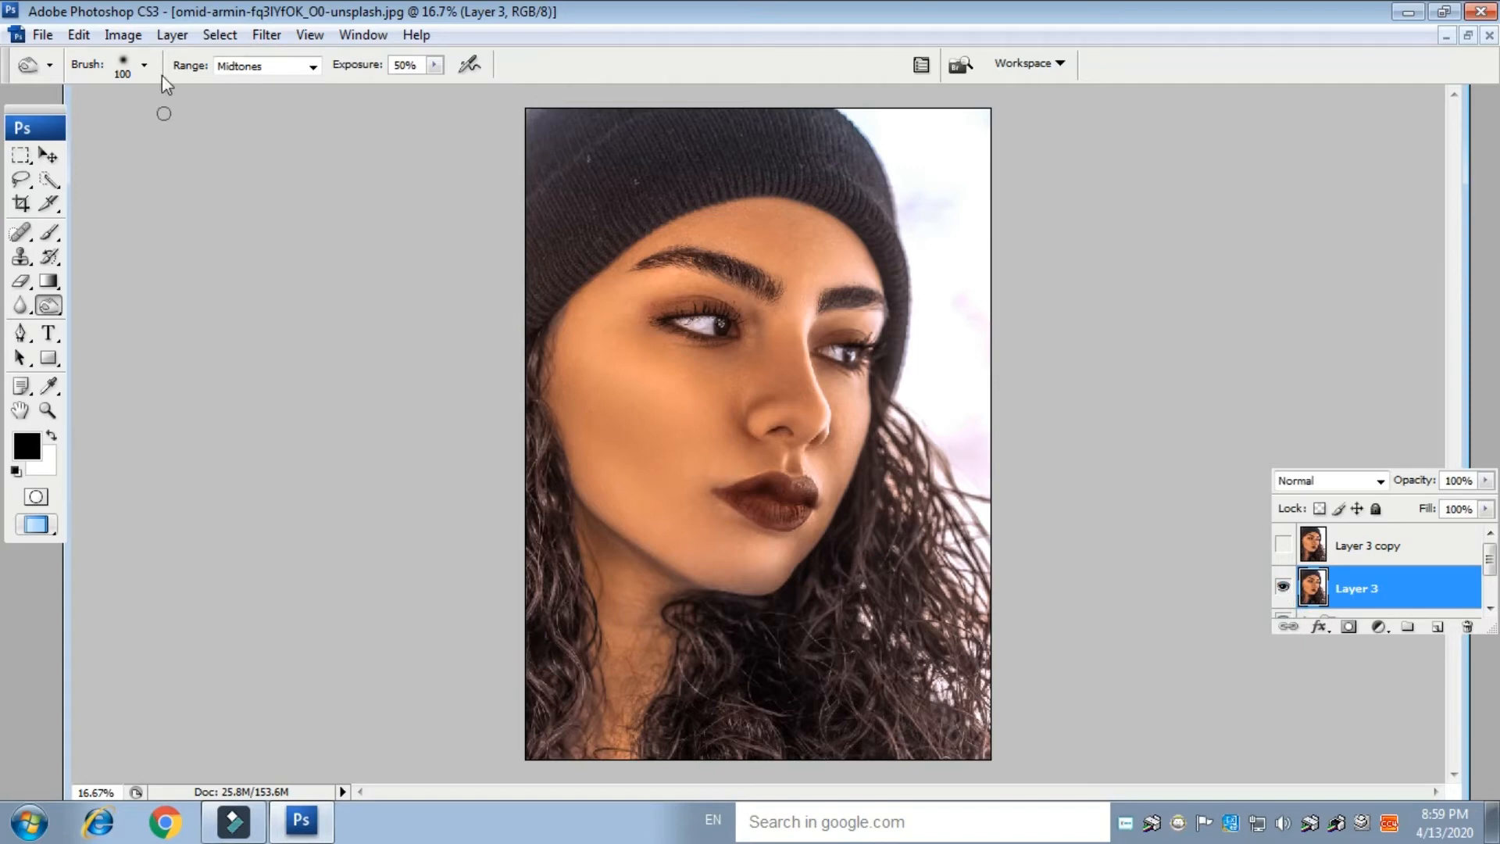
left_click(268, 38)
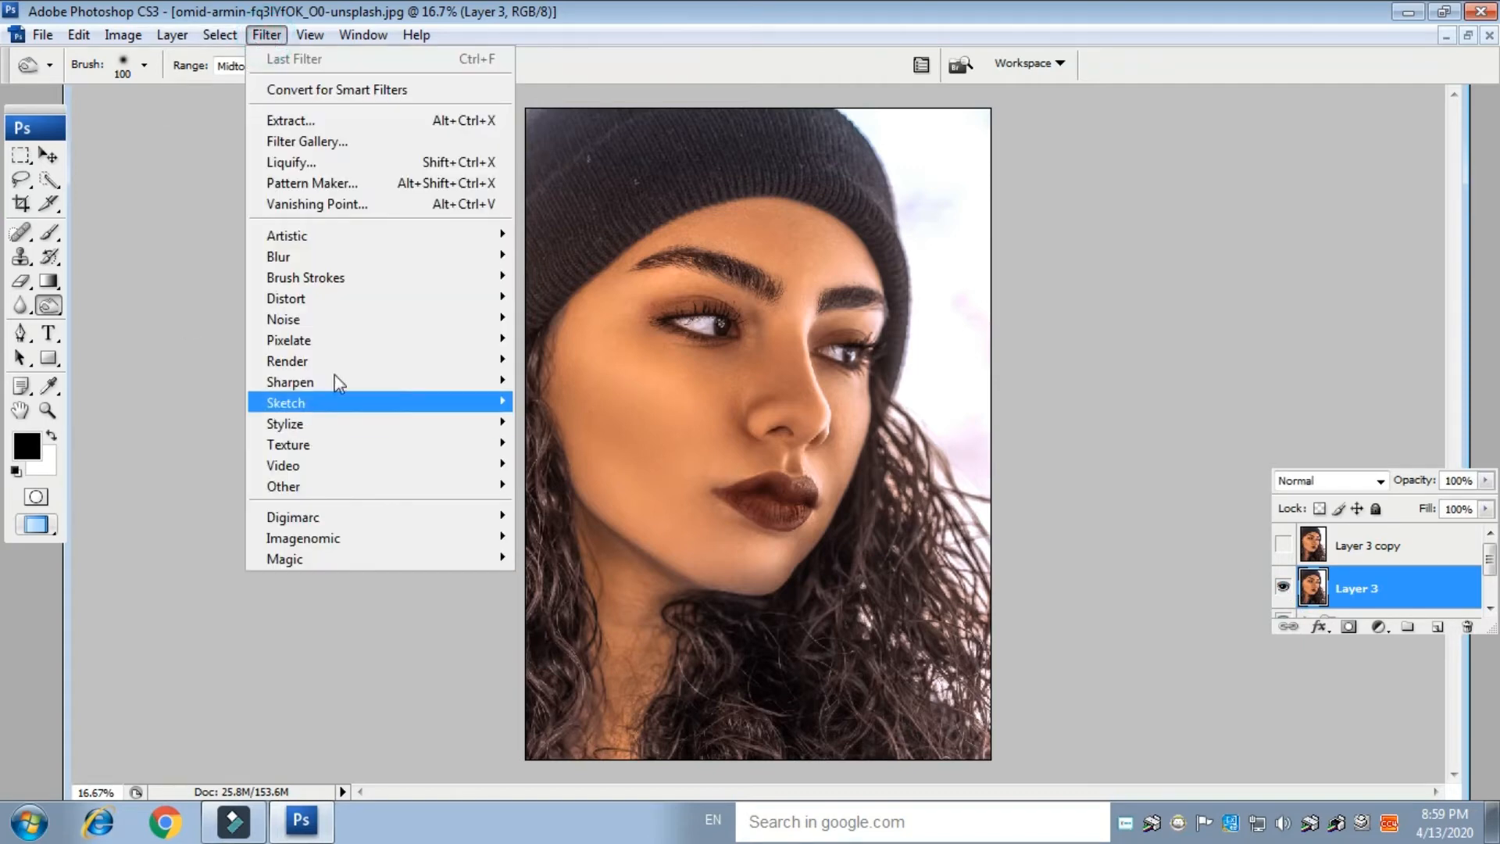
mouse_move(308, 255)
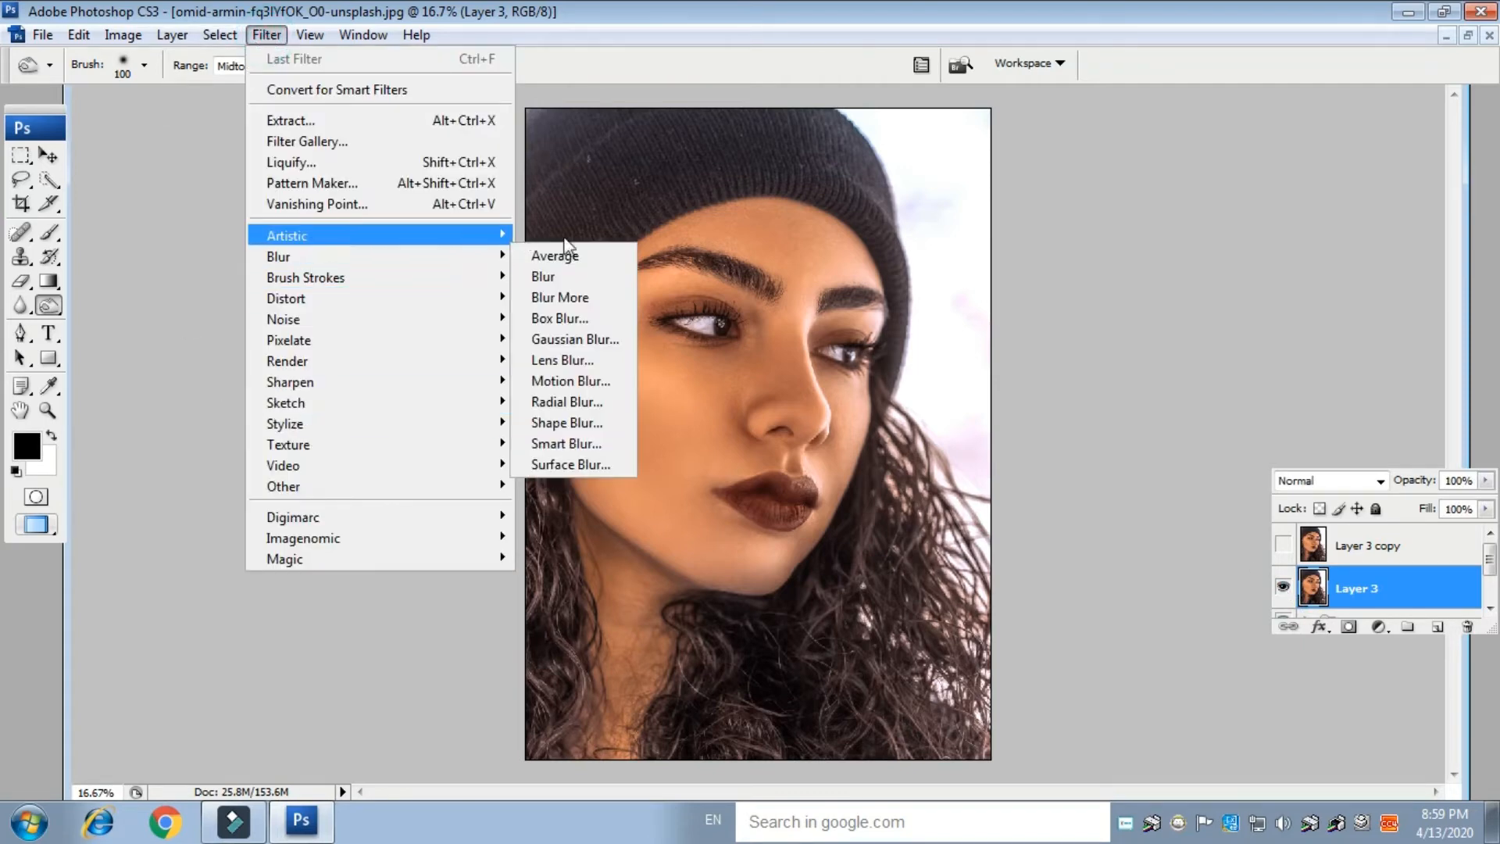
left_click(606, 340)
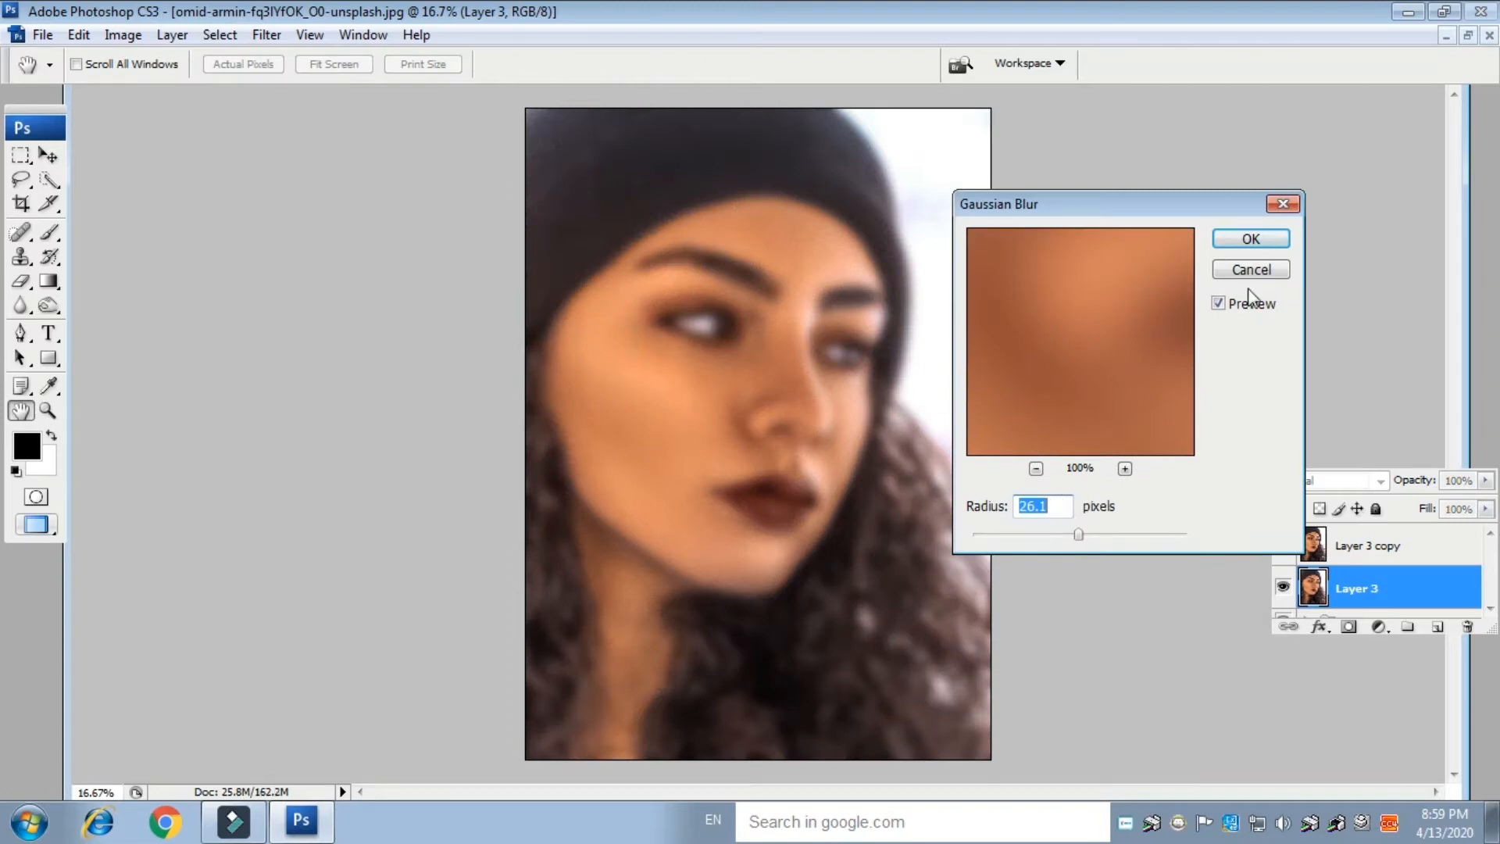
left_click(1252, 240)
key("o")
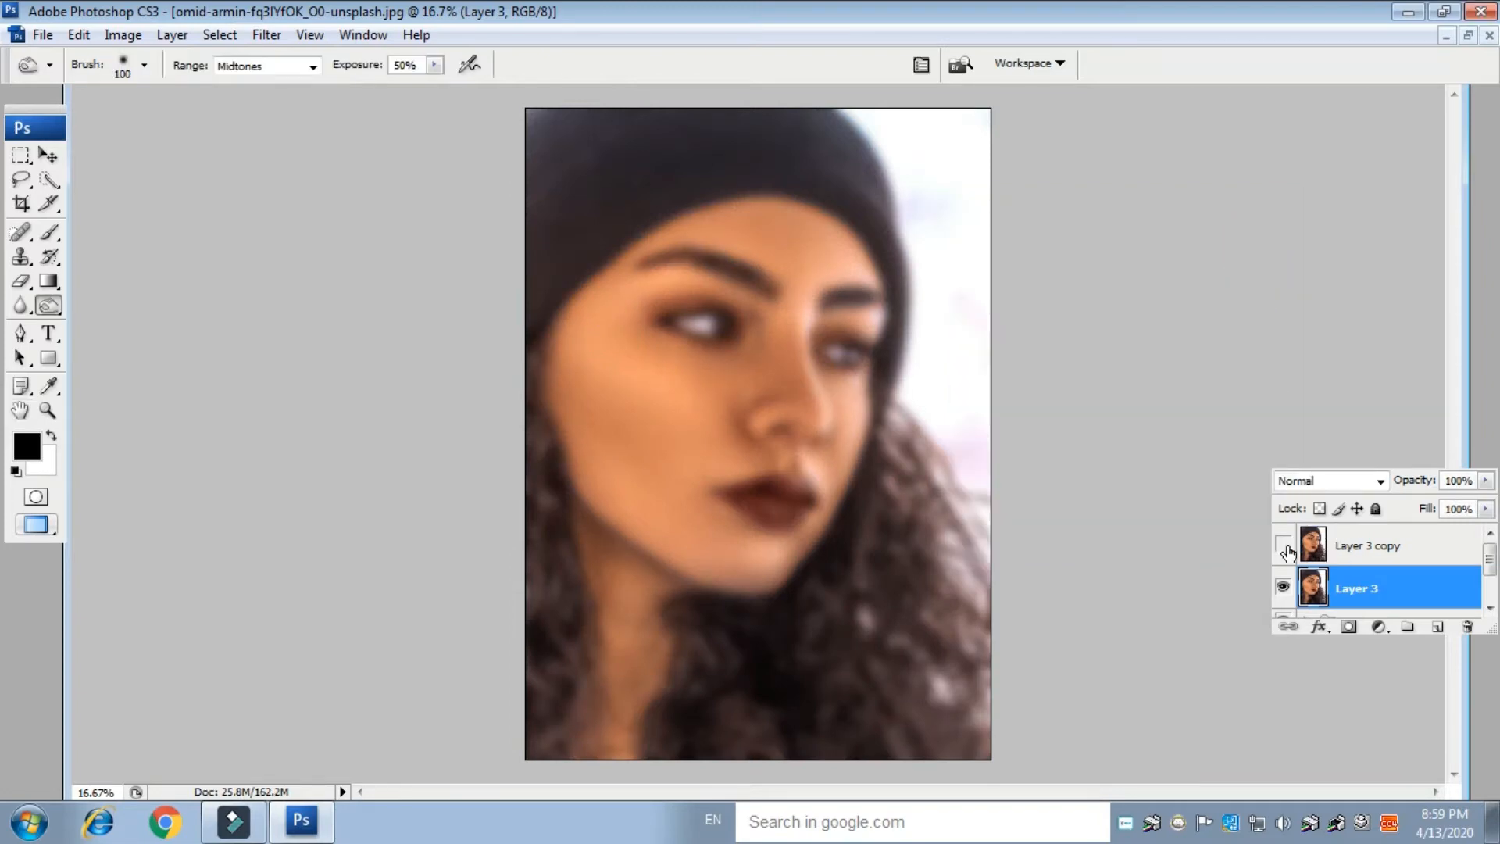
Step: Show the Layer 3 copy and apply a High Pass filter to it with a slightly increased radius
left_click(1283, 543)
left_click(1368, 555)
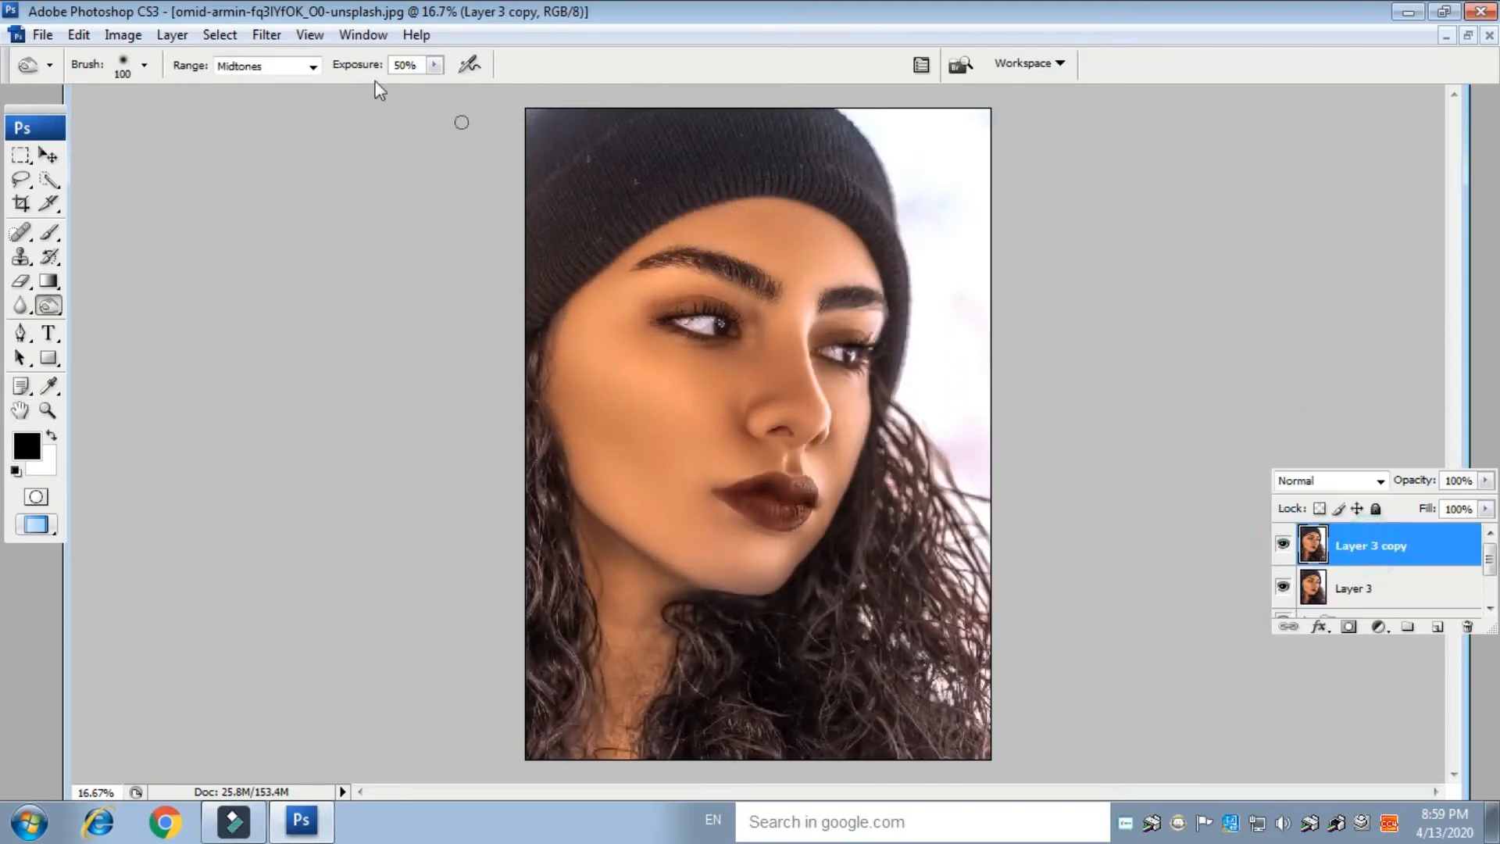
left_click(266, 35)
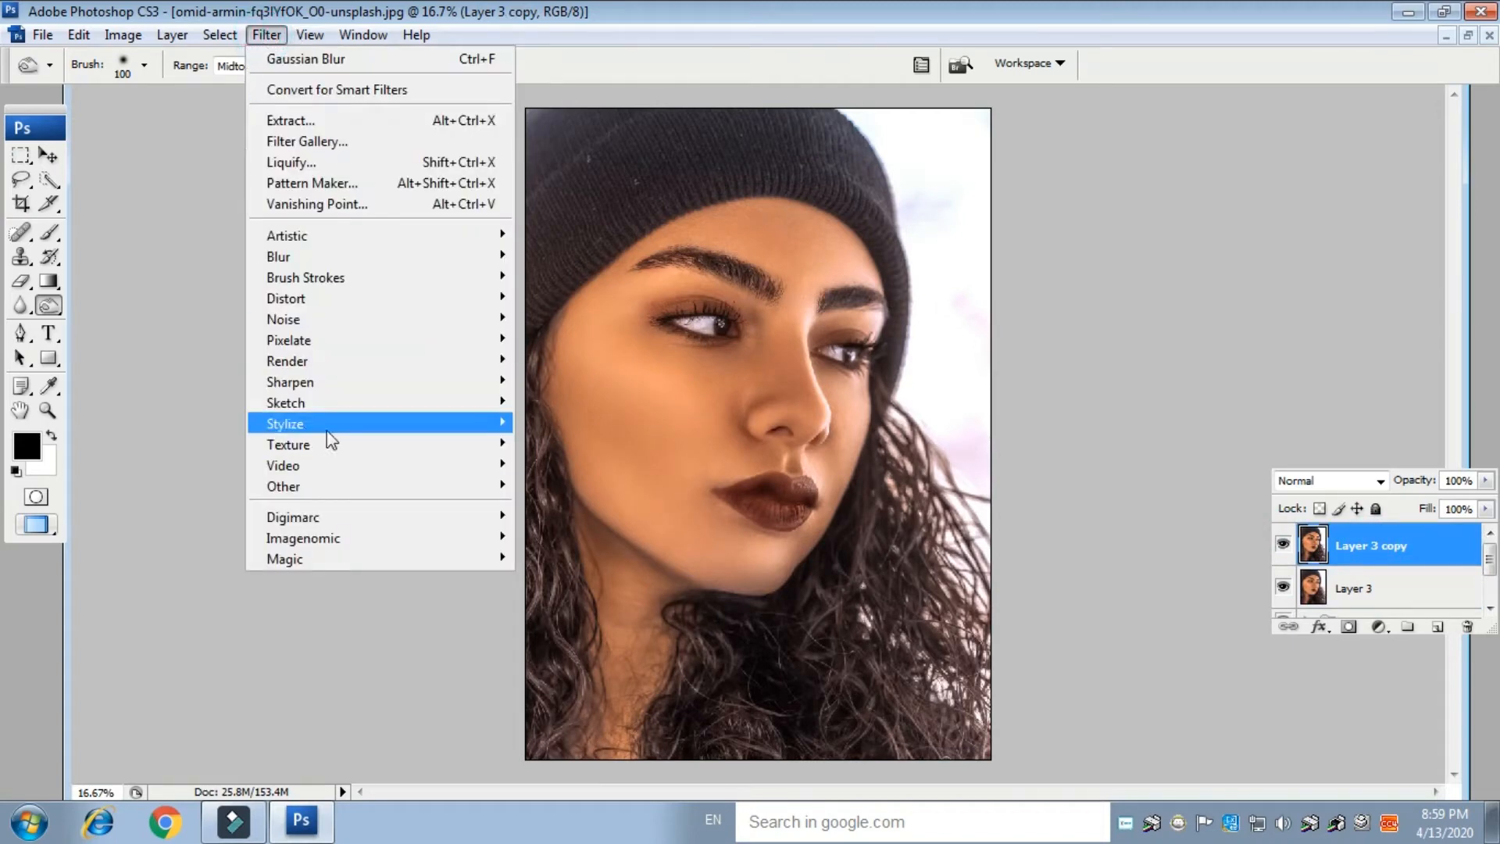
mouse_move(329, 492)
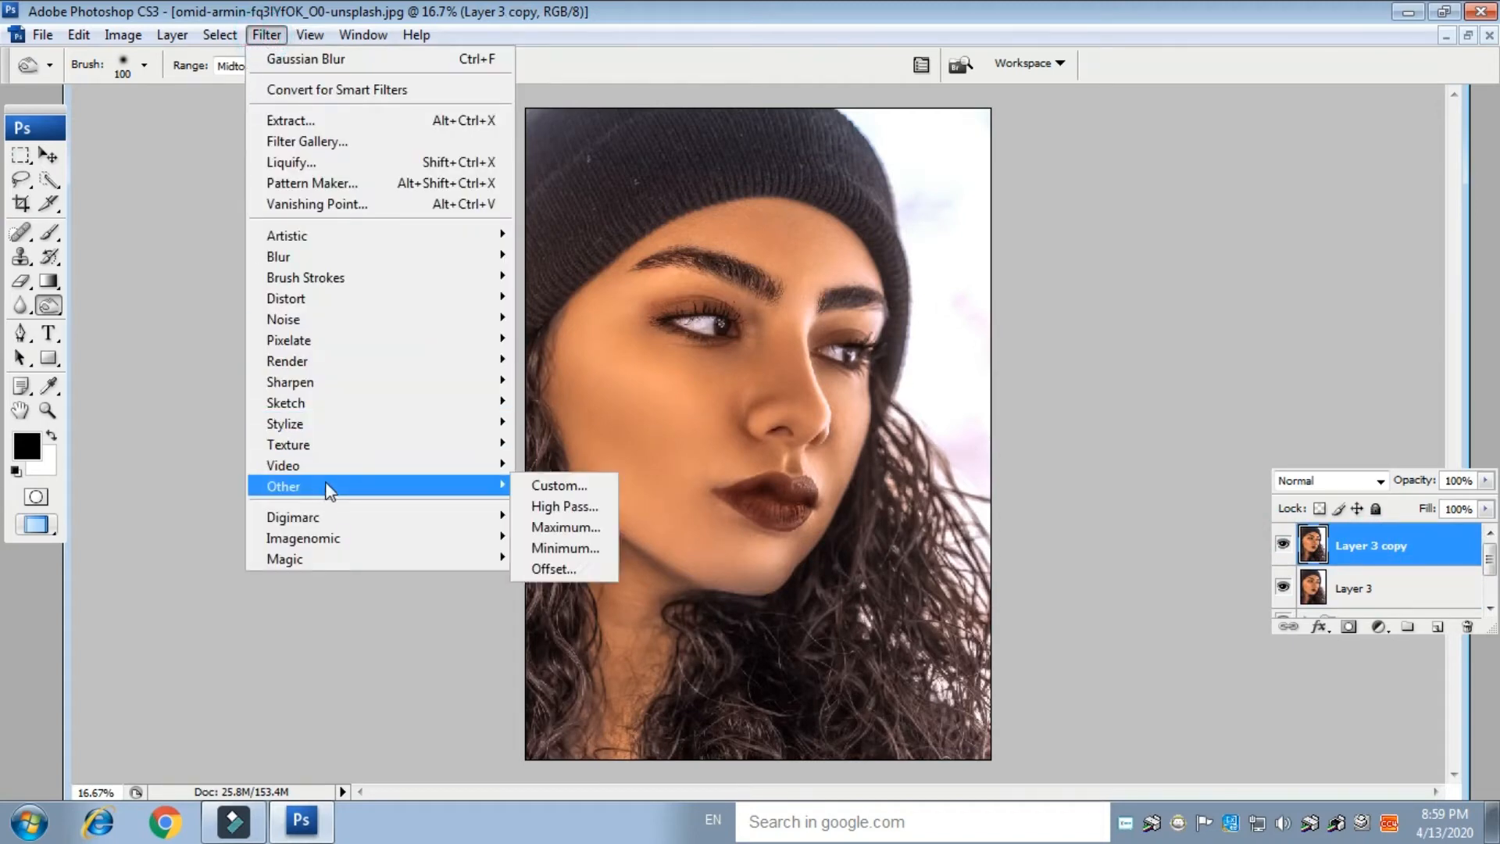
left_click(585, 511)
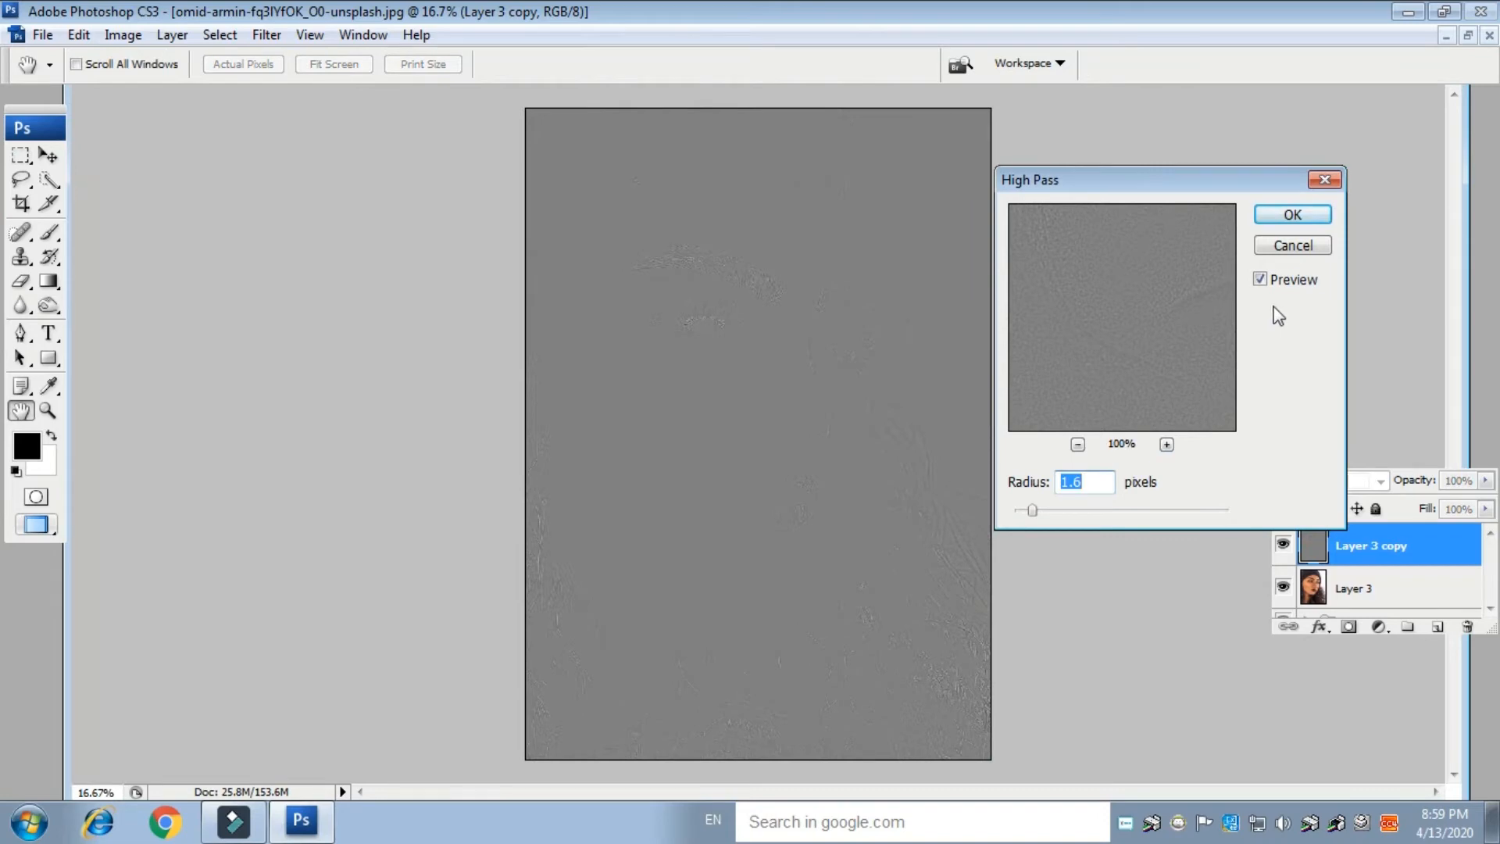
left_click(1041, 512)
left_click(1293, 215)
key("o")
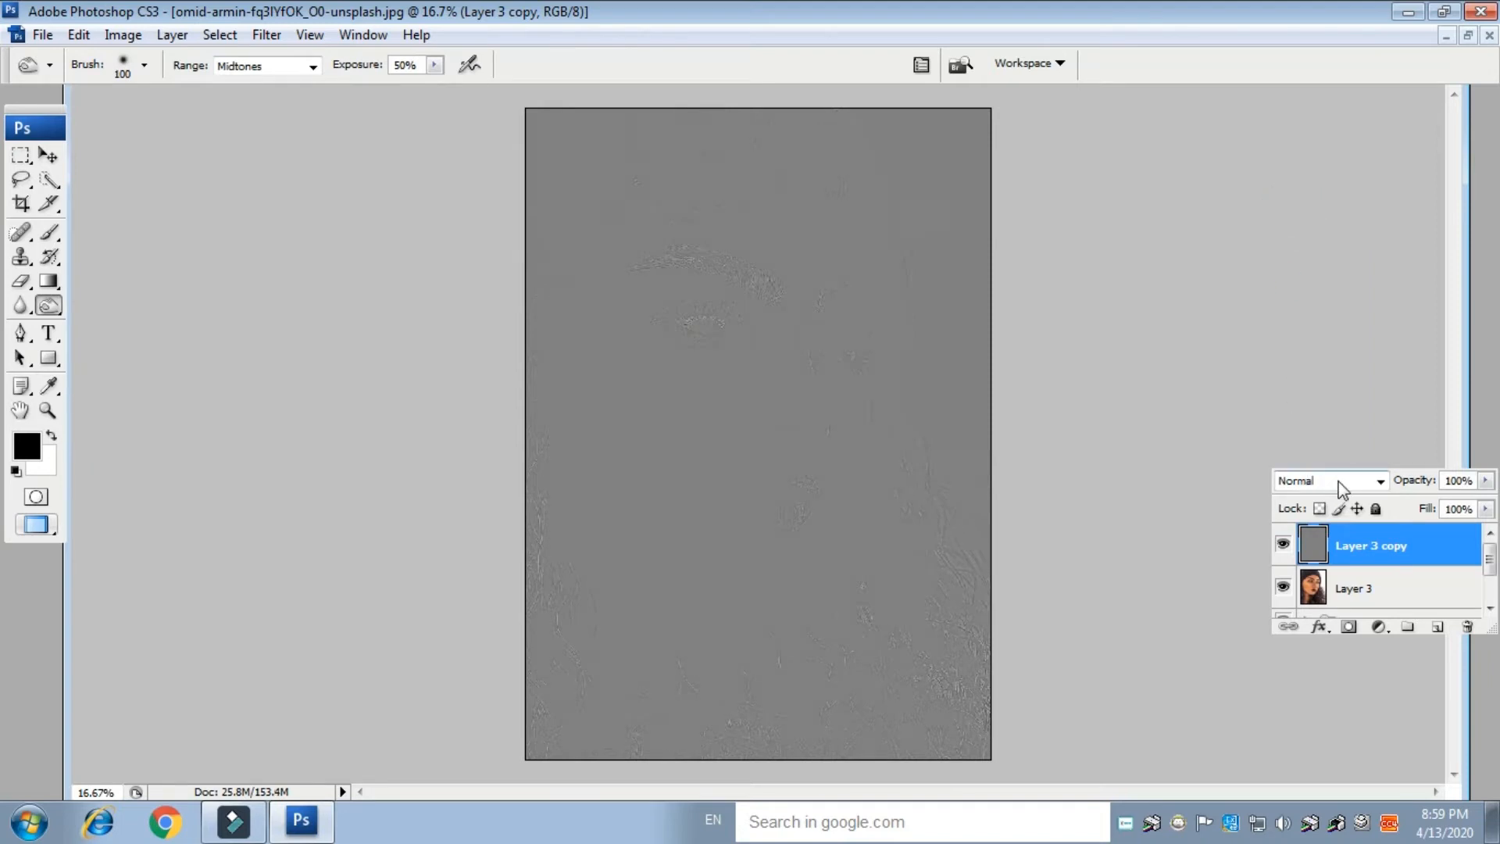
Step: Set the Layer 3 copy's blend mode to Vivid Light, and give Layer 3 an inverted, fully black layer mask
left_click(1336, 481)
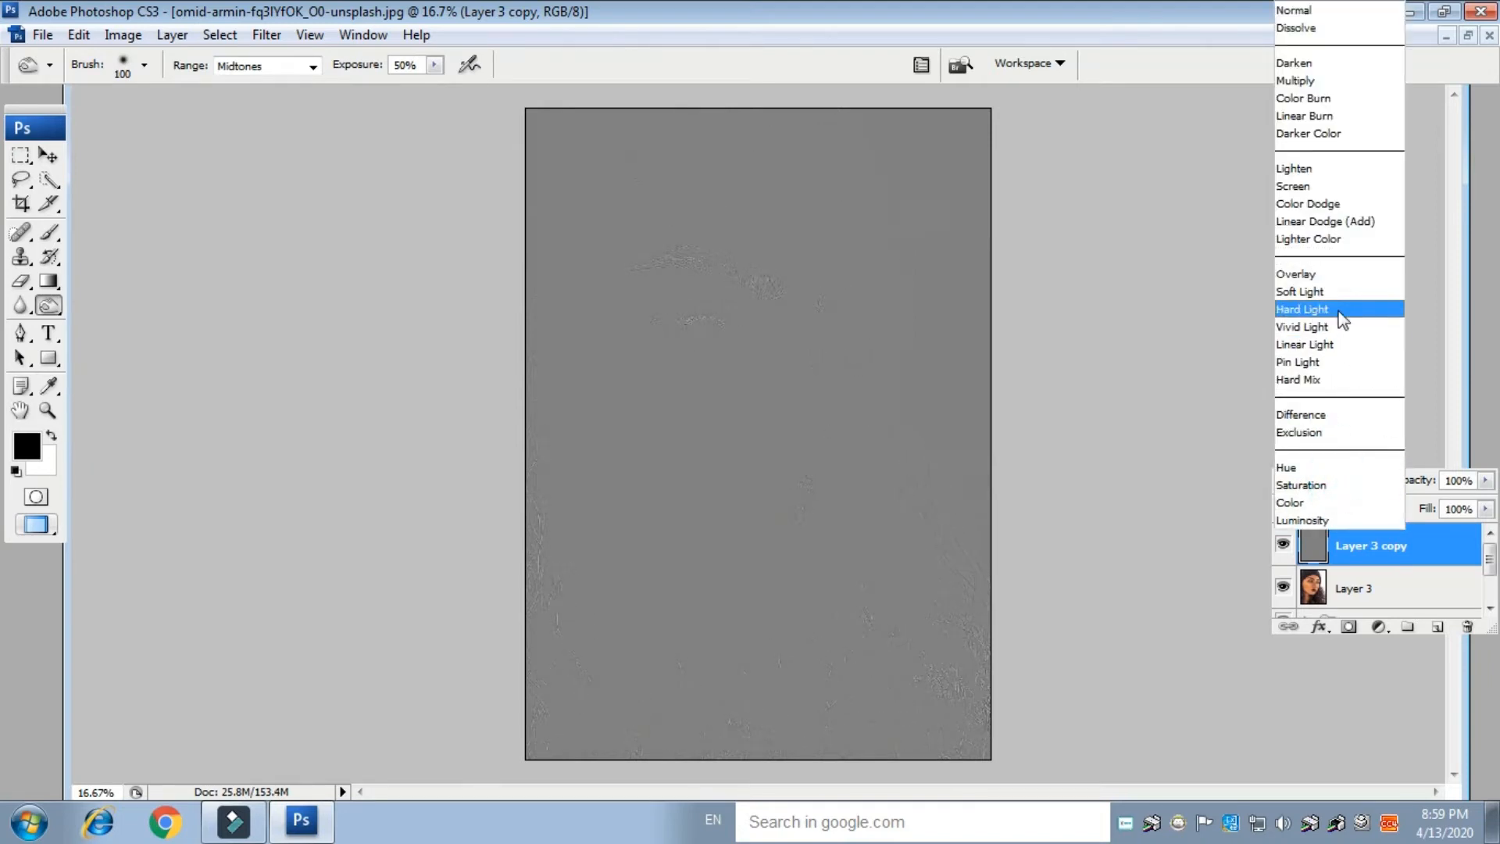
left_click(1338, 327)
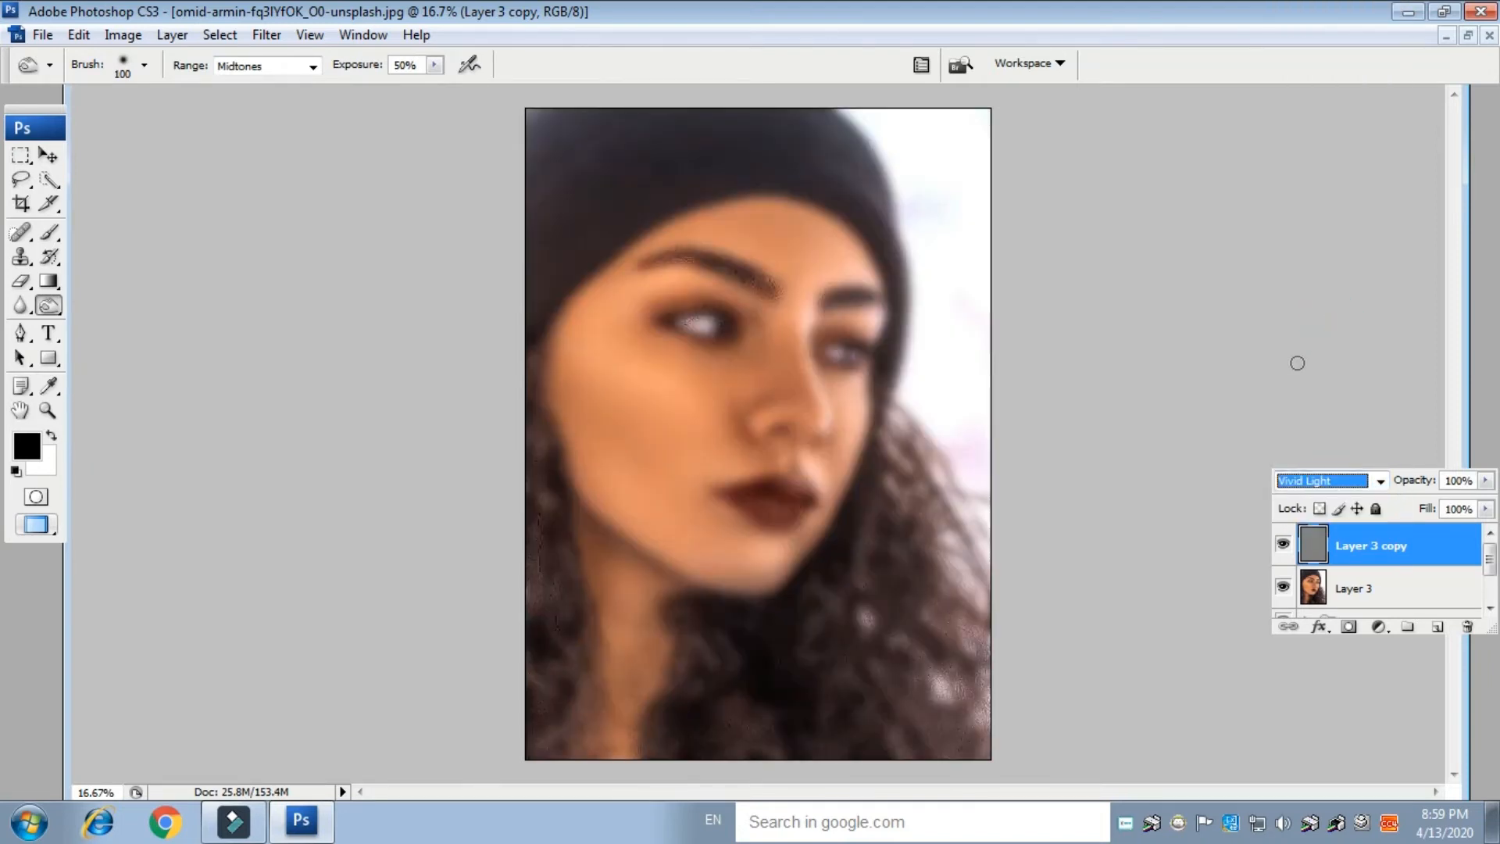
left_click(1375, 601)
left_click(1349, 628)
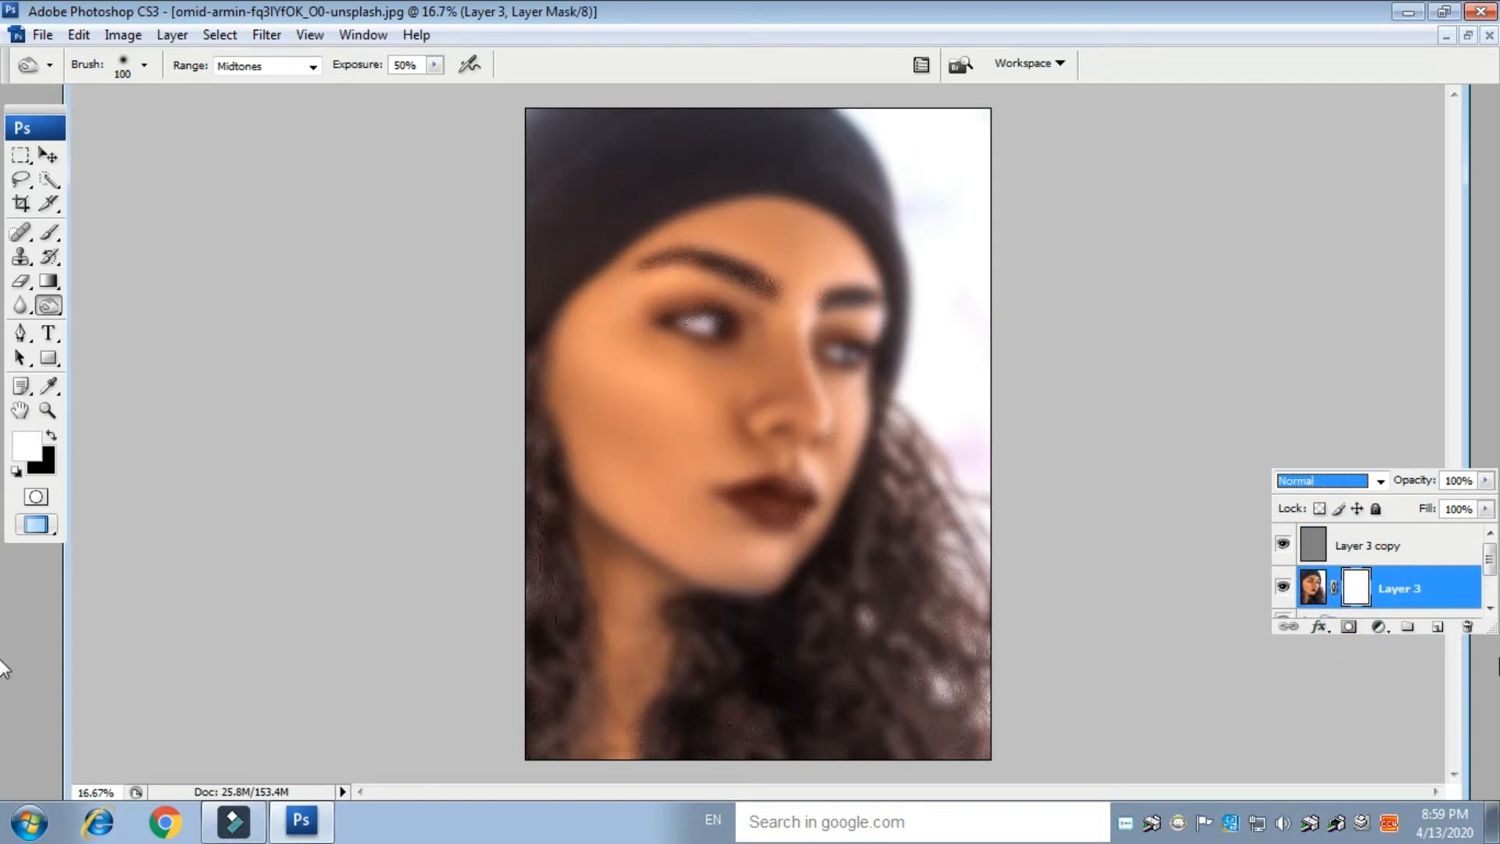
key("ctrl+i")
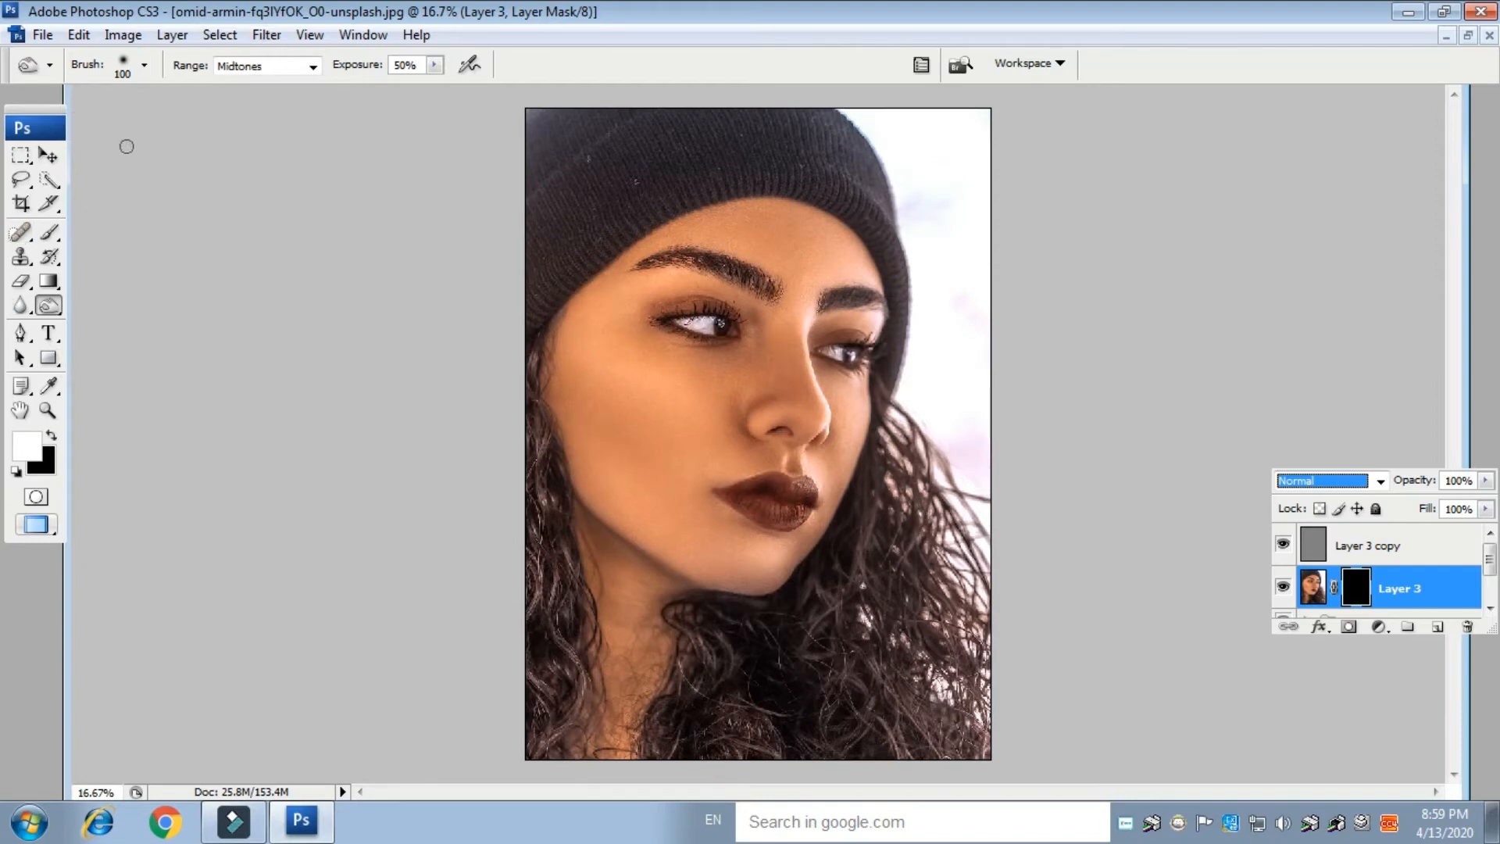
Step: Paint white on Layer 3's mask over the forehead and temple, using the Brush at 63% opacity and size 125
left_click(44, 237)
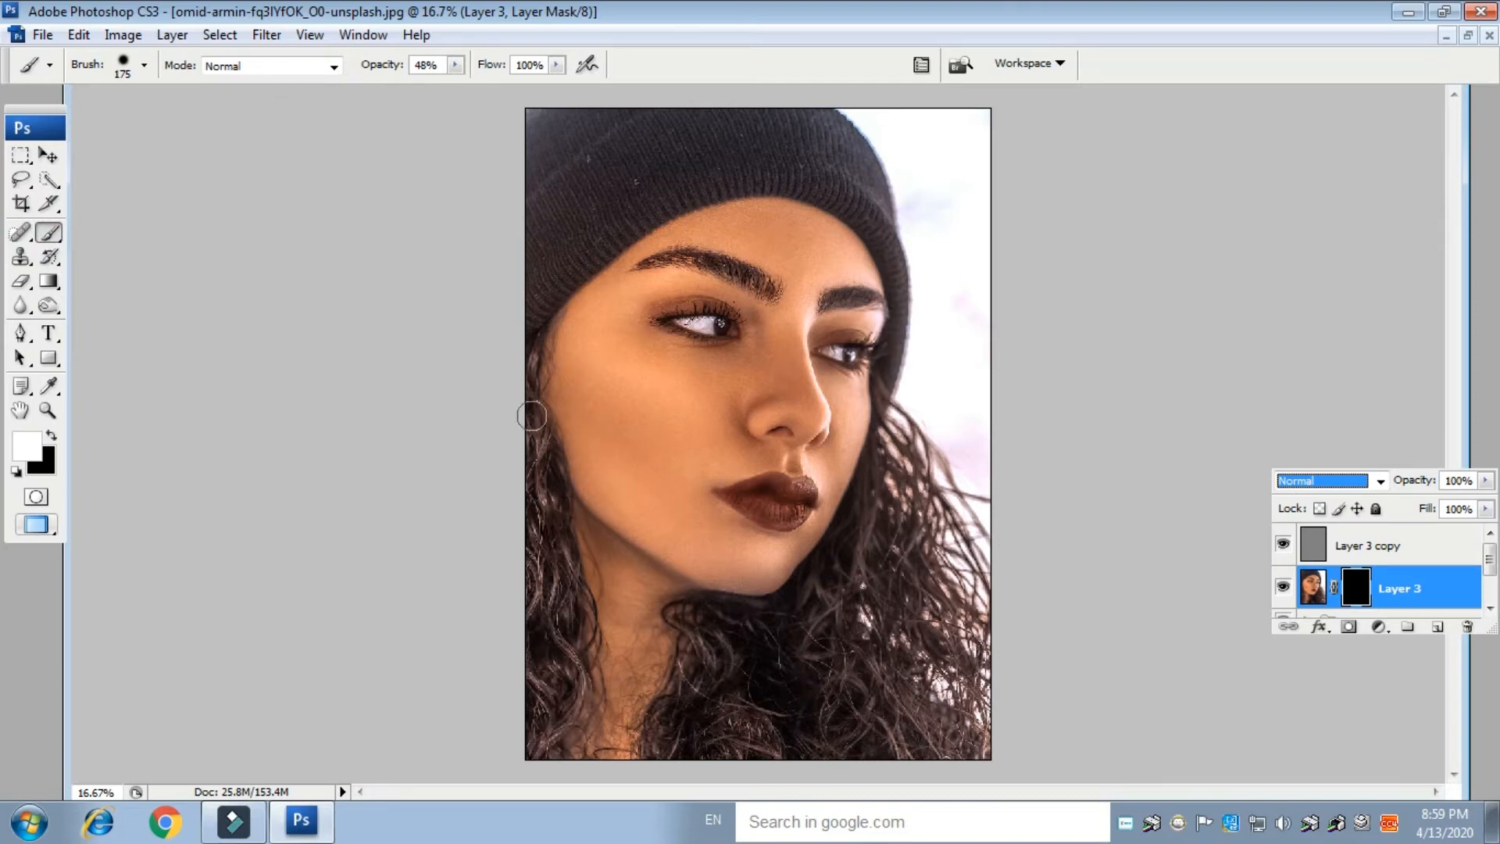
key("ctrl+plus")
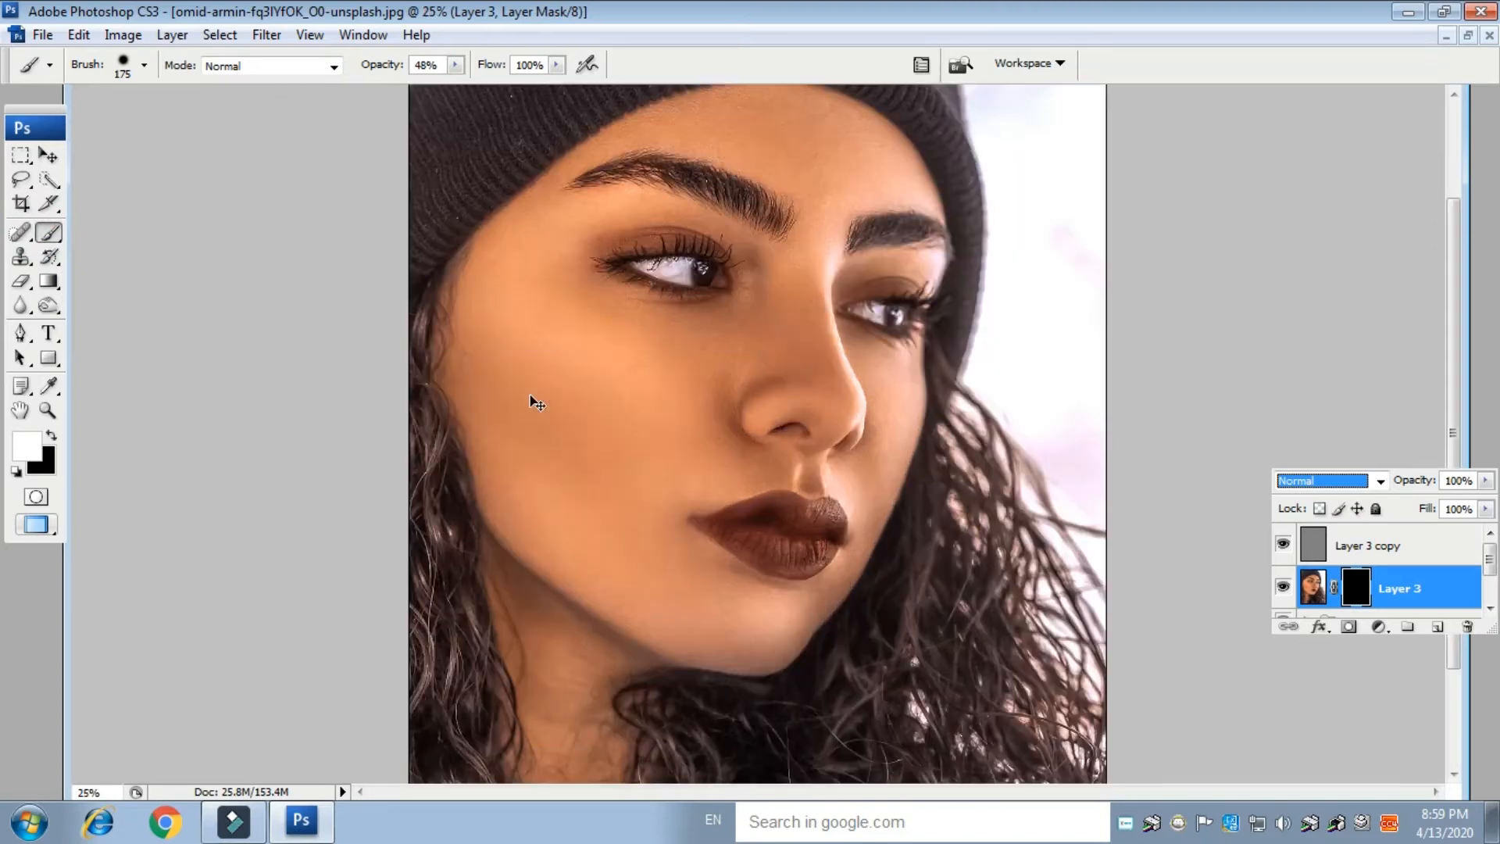
key("space")
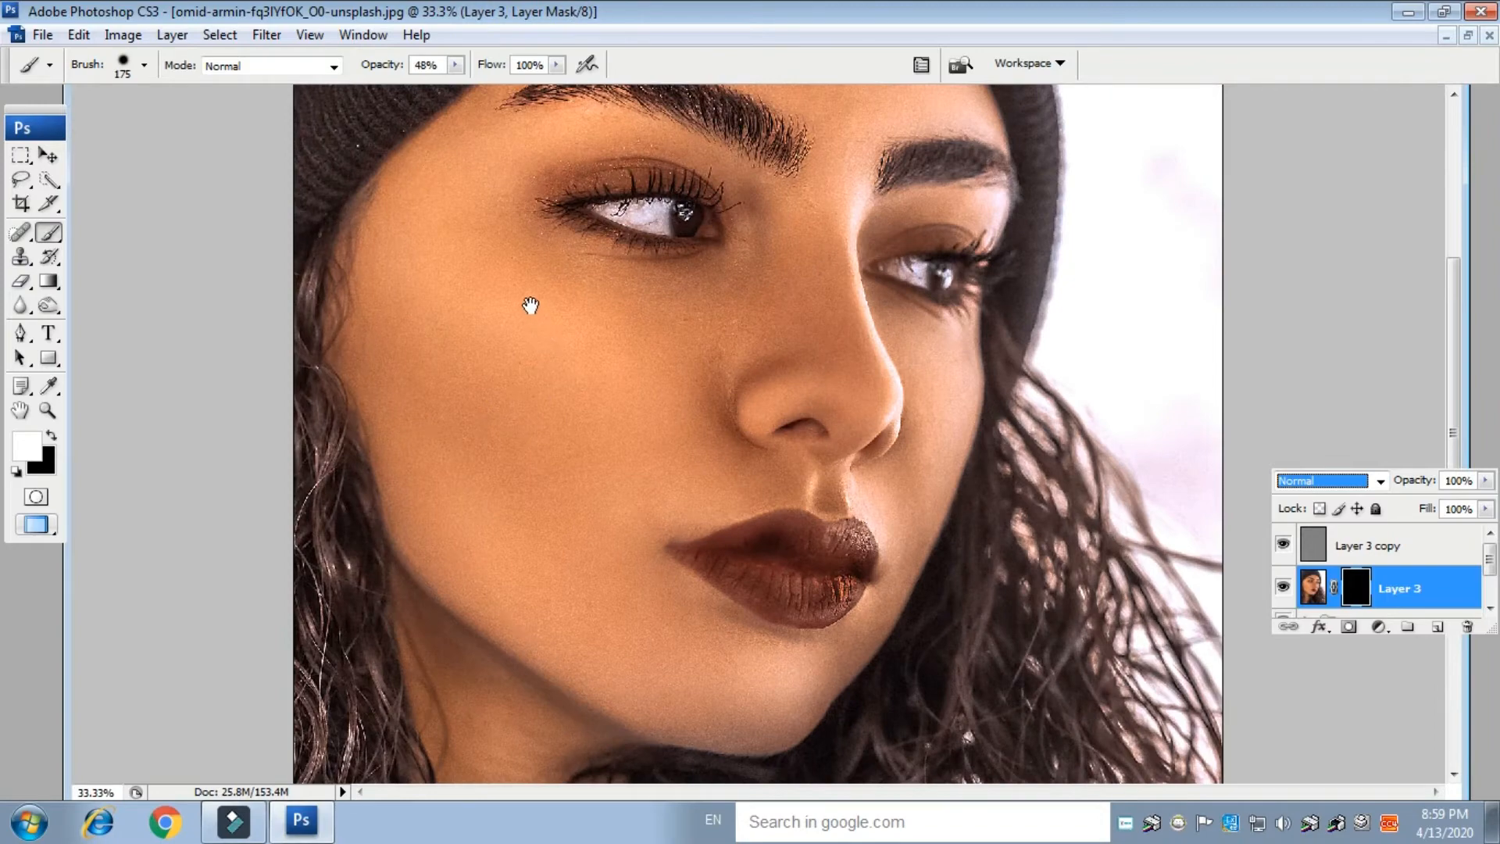
left_click_drag(529, 289, 583, 602)
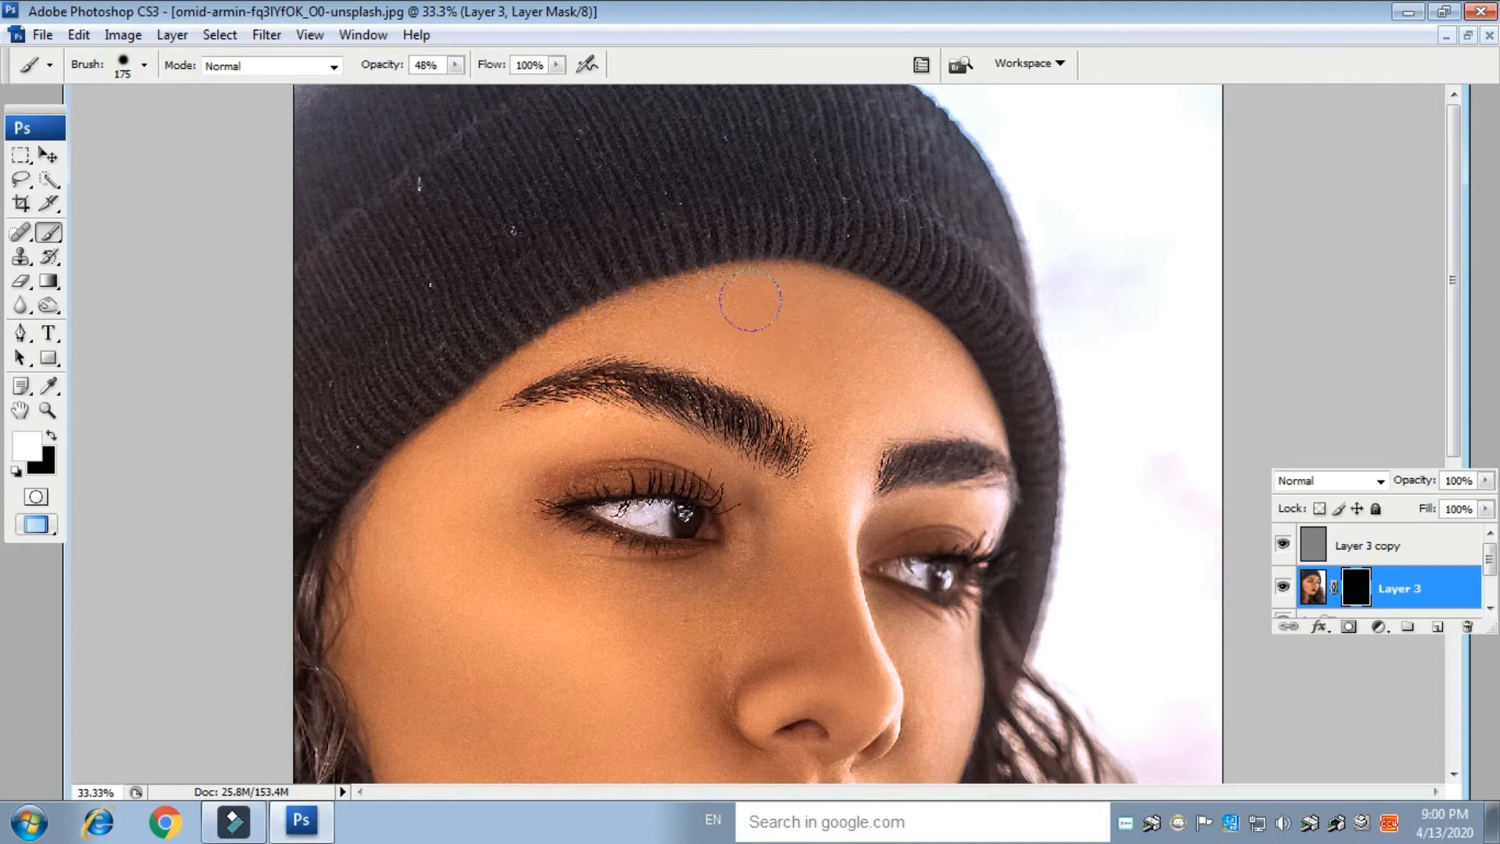
left_click(455, 66)
left_click(472, 86)
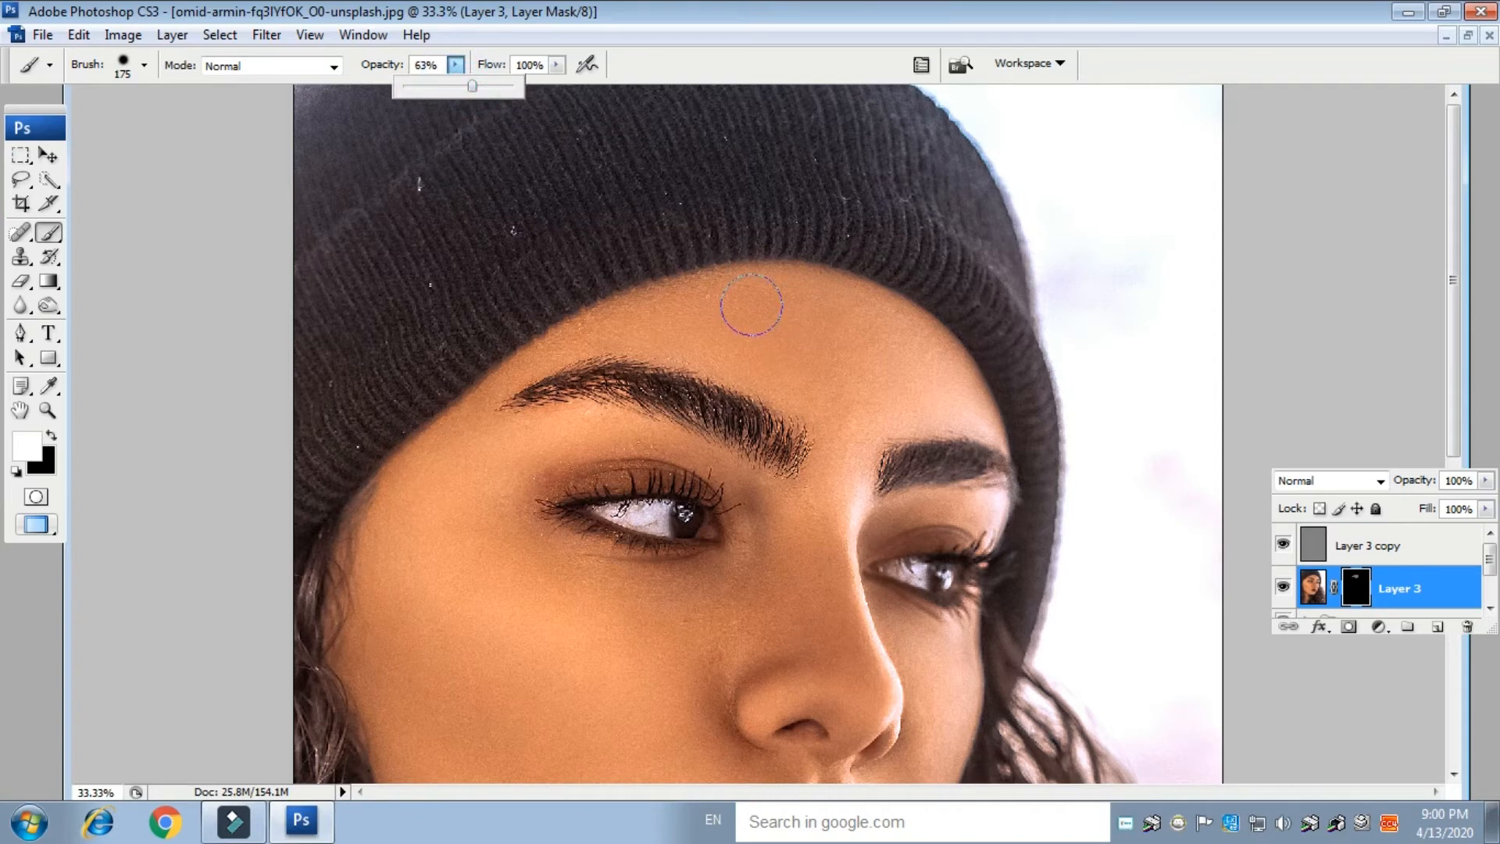
key("bracketleft")
key("bracketleft")
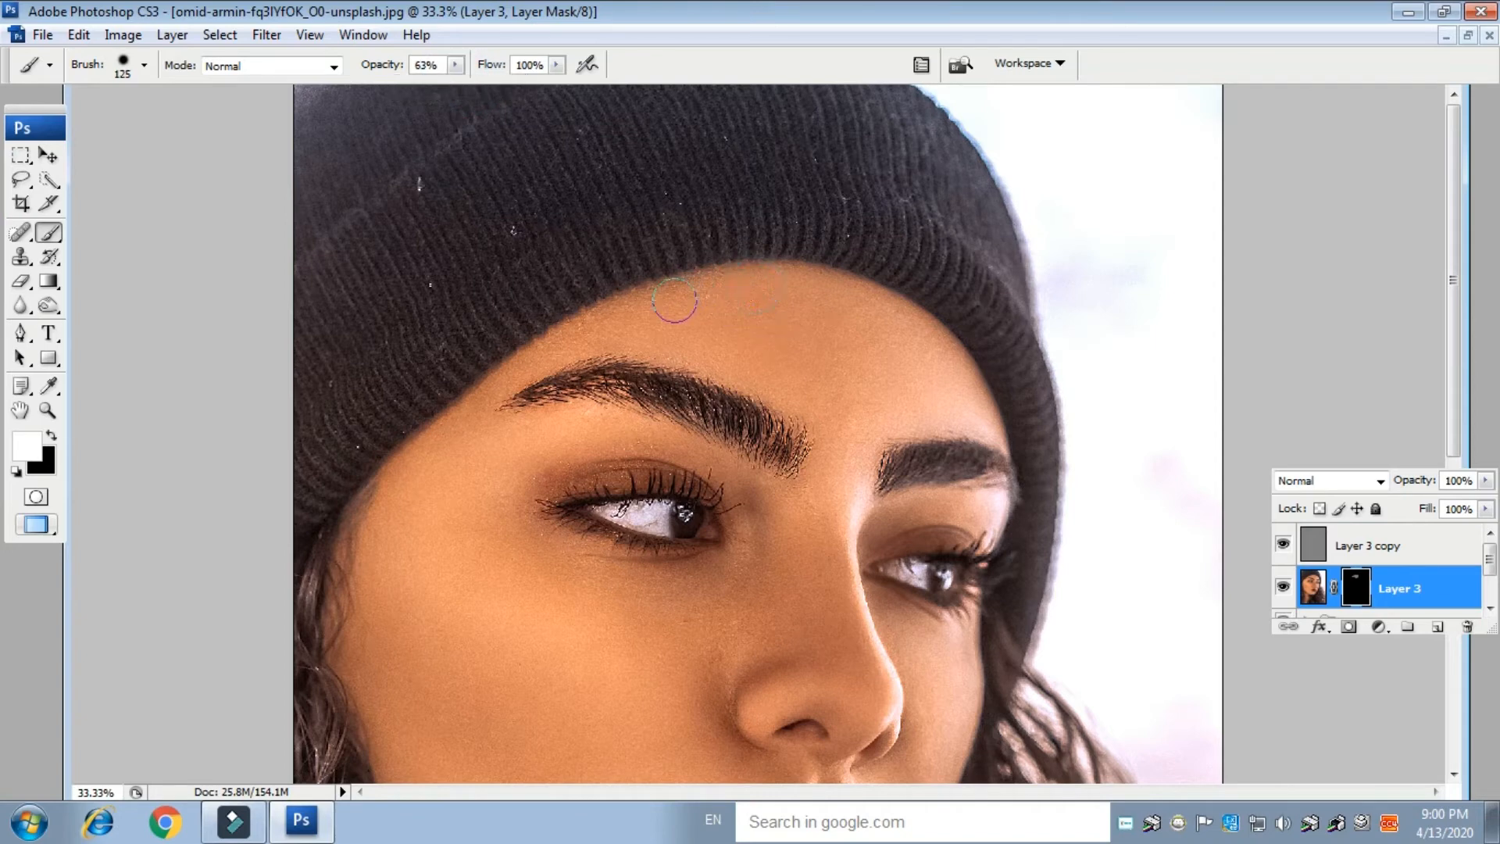
mouse_move(639, 334)
left_mouse_down()
mouse_move(848, 379)
mouse_move(755, 332)
mouse_move(872, 329)
mouse_move(785, 309)
mouse_move(841, 305)
mouse_move(732, 281)
mouse_move(797, 287)
mouse_move(932, 346)
mouse_move(917, 334)
mouse_move(977, 406)
mouse_move(862, 438)
mouse_move(865, 373)
mouse_move(896, 389)
mouse_move(873, 420)
mouse_move(752, 369)
mouse_move(861, 384)
mouse_move(860, 421)
mouse_move(850, 386)
mouse_move(485, 342)
mouse_move(589, 329)
mouse_move(549, 340)
mouse_move(431, 438)
mouse_move(409, 496)
mouse_move(478, 467)
mouse_move(466, 521)
mouse_move(501, 479)
mouse_move(517, 497)
mouse_move(489, 548)
mouse_move(447, 514)
mouse_move(410, 612)
mouse_move(396, 504)
mouse_move(383, 597)
mouse_move(415, 643)
mouse_move(404, 598)
mouse_move(522, 503)
left_mouse_up()
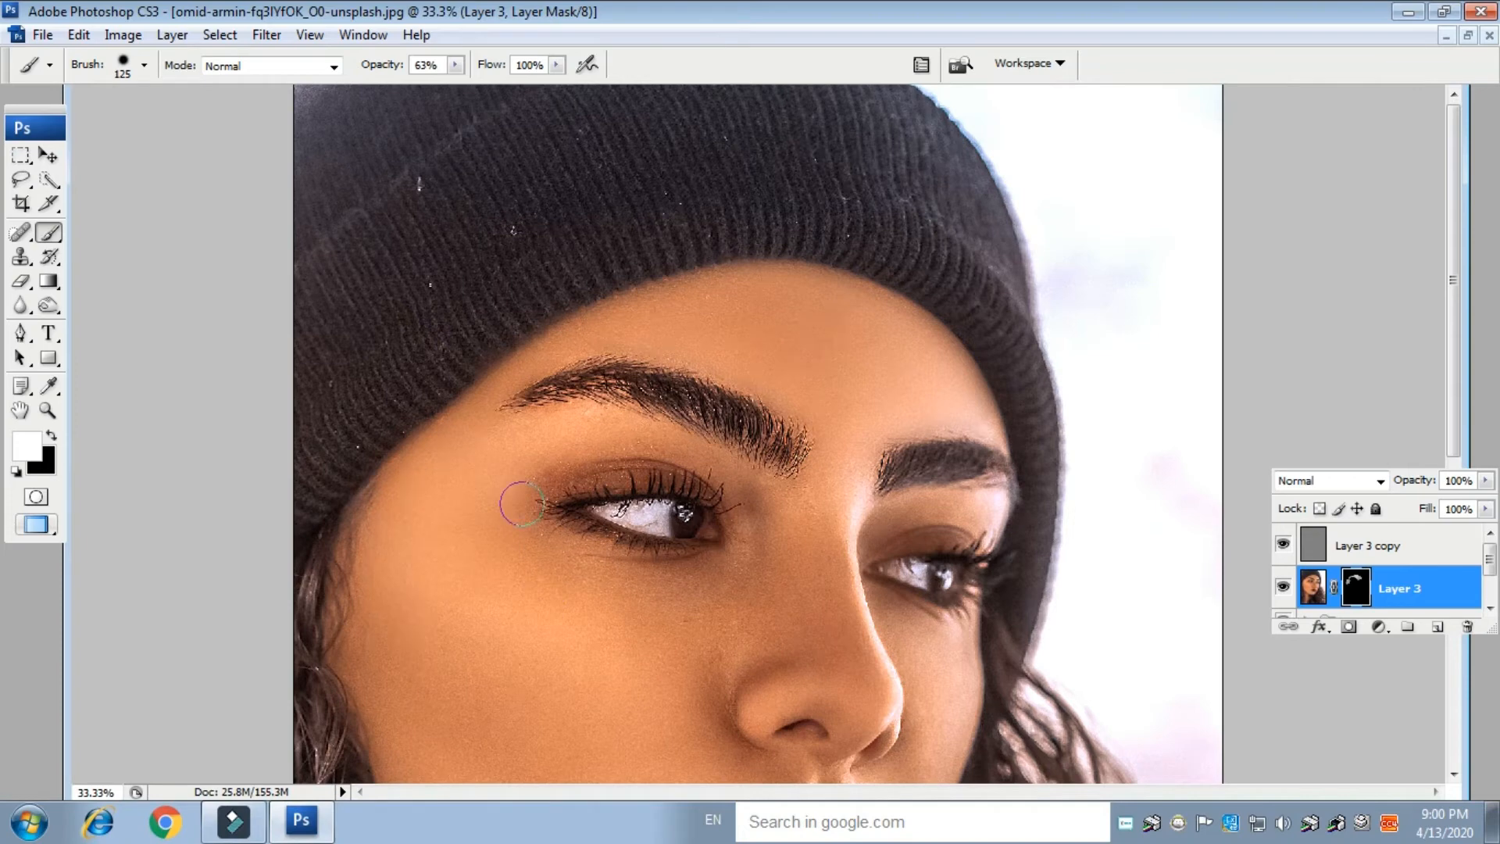
Step: Paint white on Layer 3's mask across the large cheek with a size 175 brush to smooth the skin
scroll(504, 481, "down", 3)
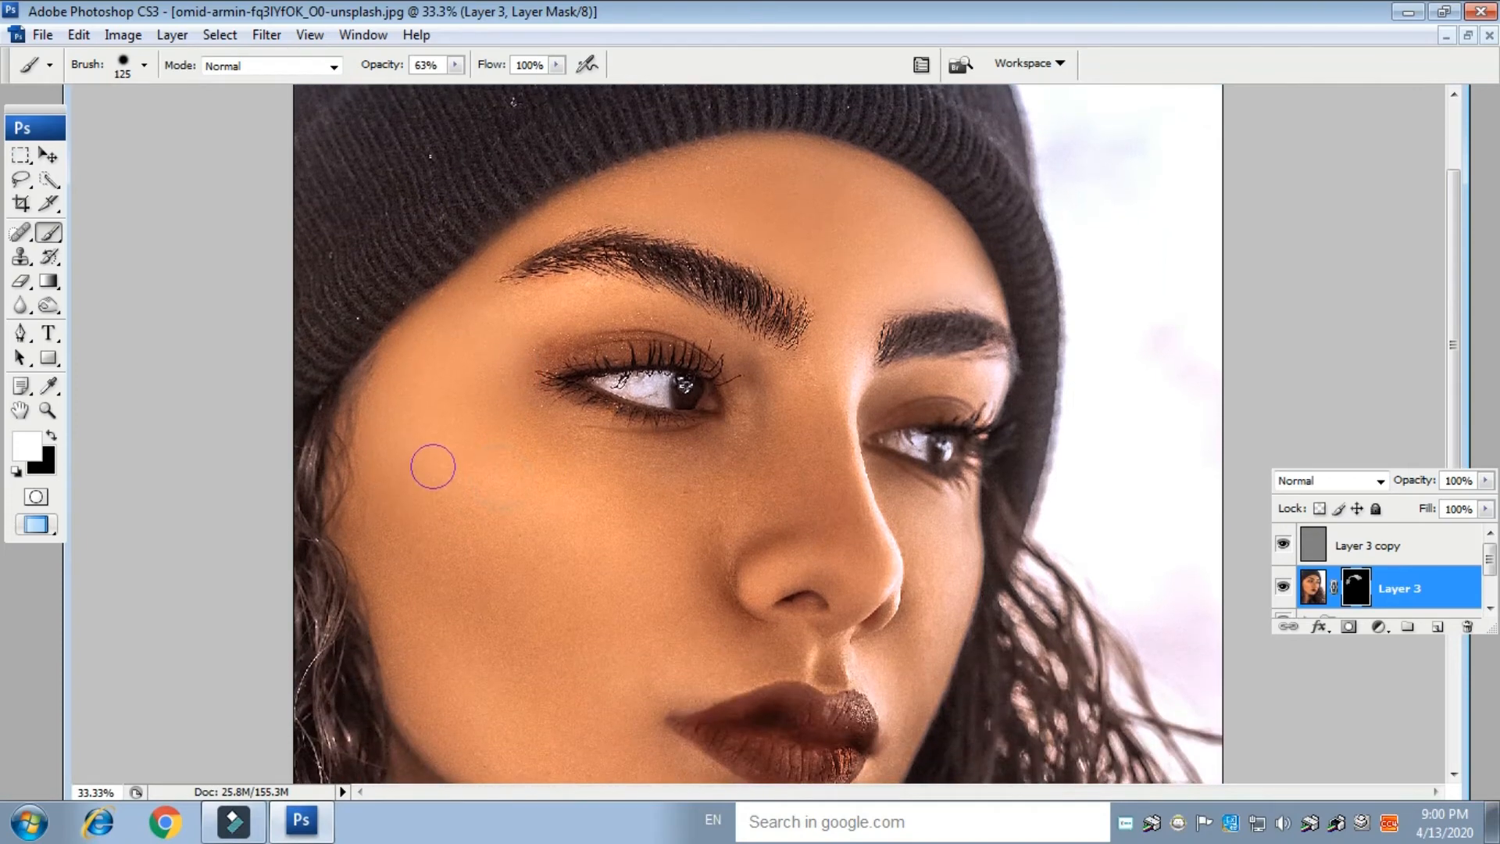
key("bracketright")
key("bracketright")
mouse_move(408, 429)
left_mouse_down()
mouse_move(399, 375)
mouse_move(361, 420)
mouse_move(368, 531)
left_mouse_up()
mouse_move(441, 534)
left_mouse_down()
mouse_move(566, 647)
mouse_move(646, 620)
mouse_move(610, 630)
mouse_move(539, 433)
left_mouse_up()
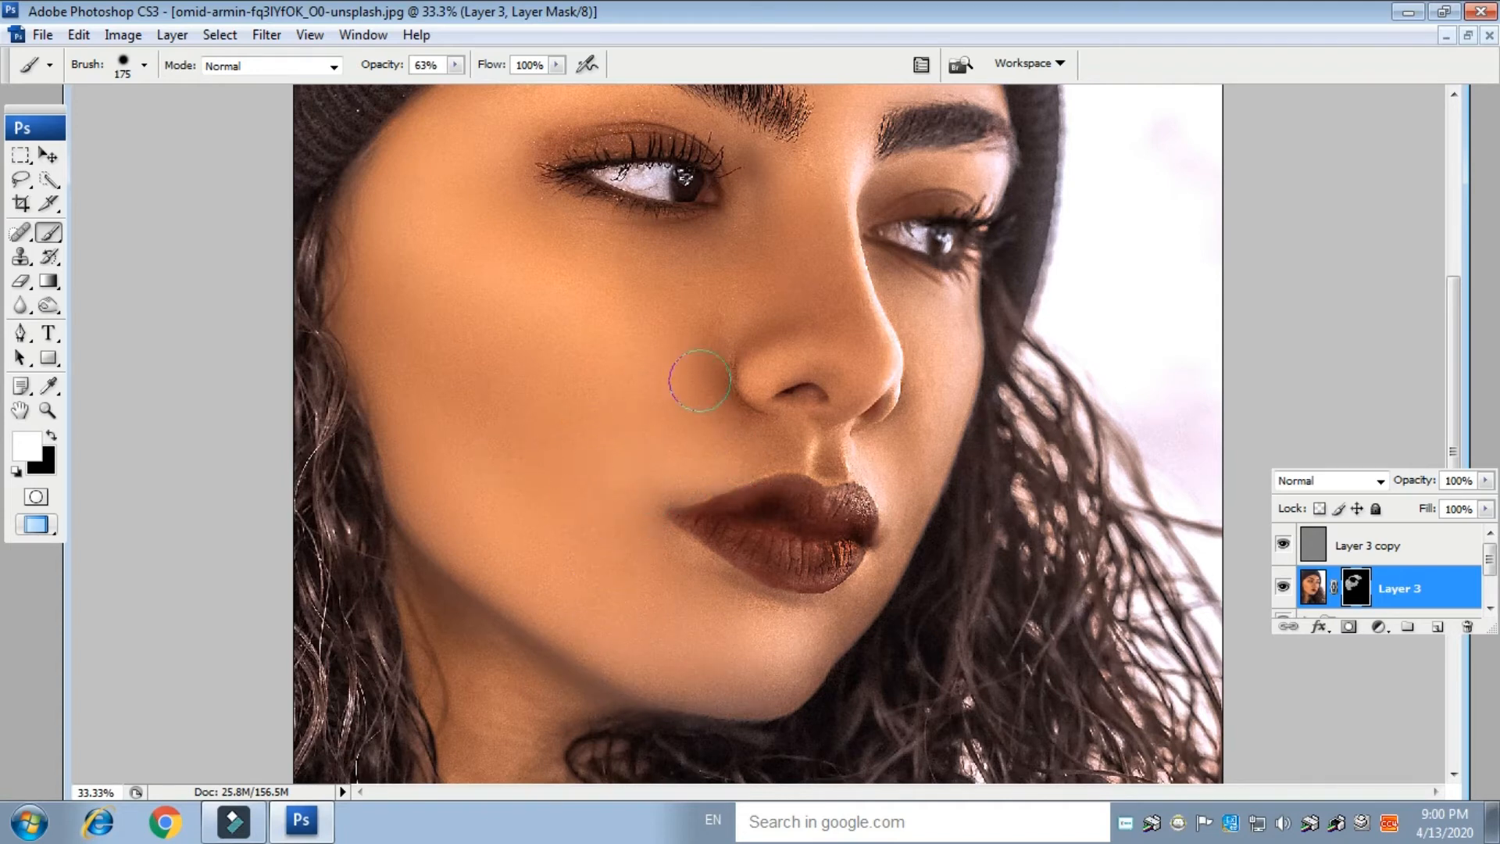
Step: Paint white on Layer 3's mask under the eye, along the nose and around the mouth, reducing the brush to 125 for the nostrils
mouse_move(688, 241)
left_mouse_down()
mouse_move(771, 314)
mouse_move(720, 306)
left_mouse_up()
mouse_move(828, 193)
left_mouse_down()
mouse_move(877, 339)
mouse_move(801, 332)
mouse_move(718, 351)
mouse_move(783, 381)
mouse_move(915, 386)
mouse_move(886, 262)
mouse_move(914, 320)
mouse_move(947, 342)
mouse_move(956, 292)
mouse_move(923, 444)
mouse_move(934, 439)
mouse_move(915, 461)
mouse_move(908, 436)
mouse_move(912, 452)
mouse_move(922, 436)
mouse_move(875, 451)
mouse_move(903, 477)
mouse_move(911, 516)
mouse_move(915, 490)
mouse_move(907, 528)
mouse_move(904, 477)
mouse_move(921, 470)
mouse_move(861, 604)
left_mouse_up()
key("bracketleft")
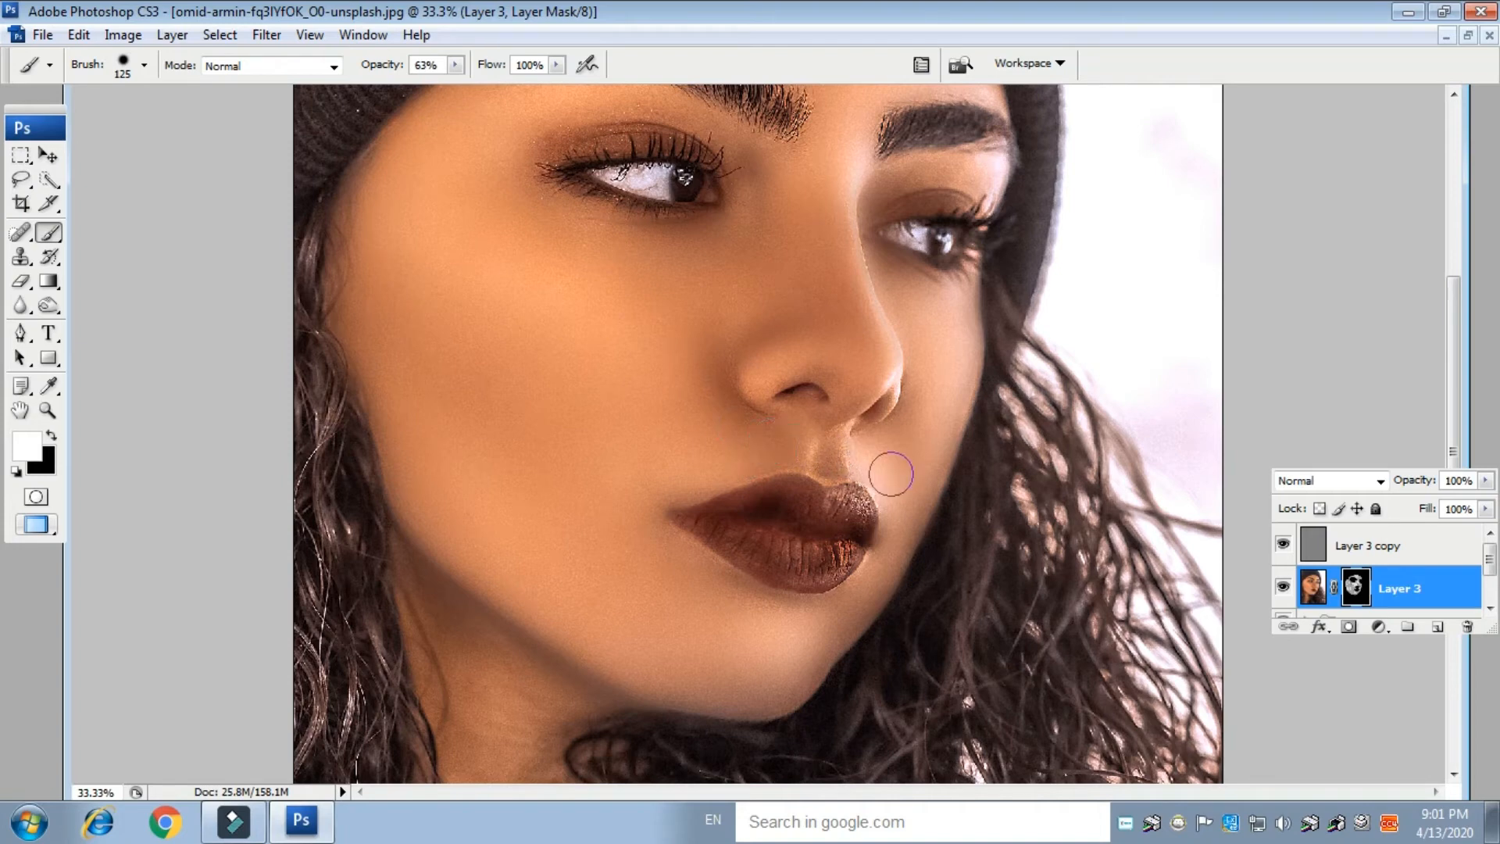
mouse_move(874, 420)
left_mouse_down()
mouse_move(868, 396)
mouse_move(797, 372)
left_mouse_up()
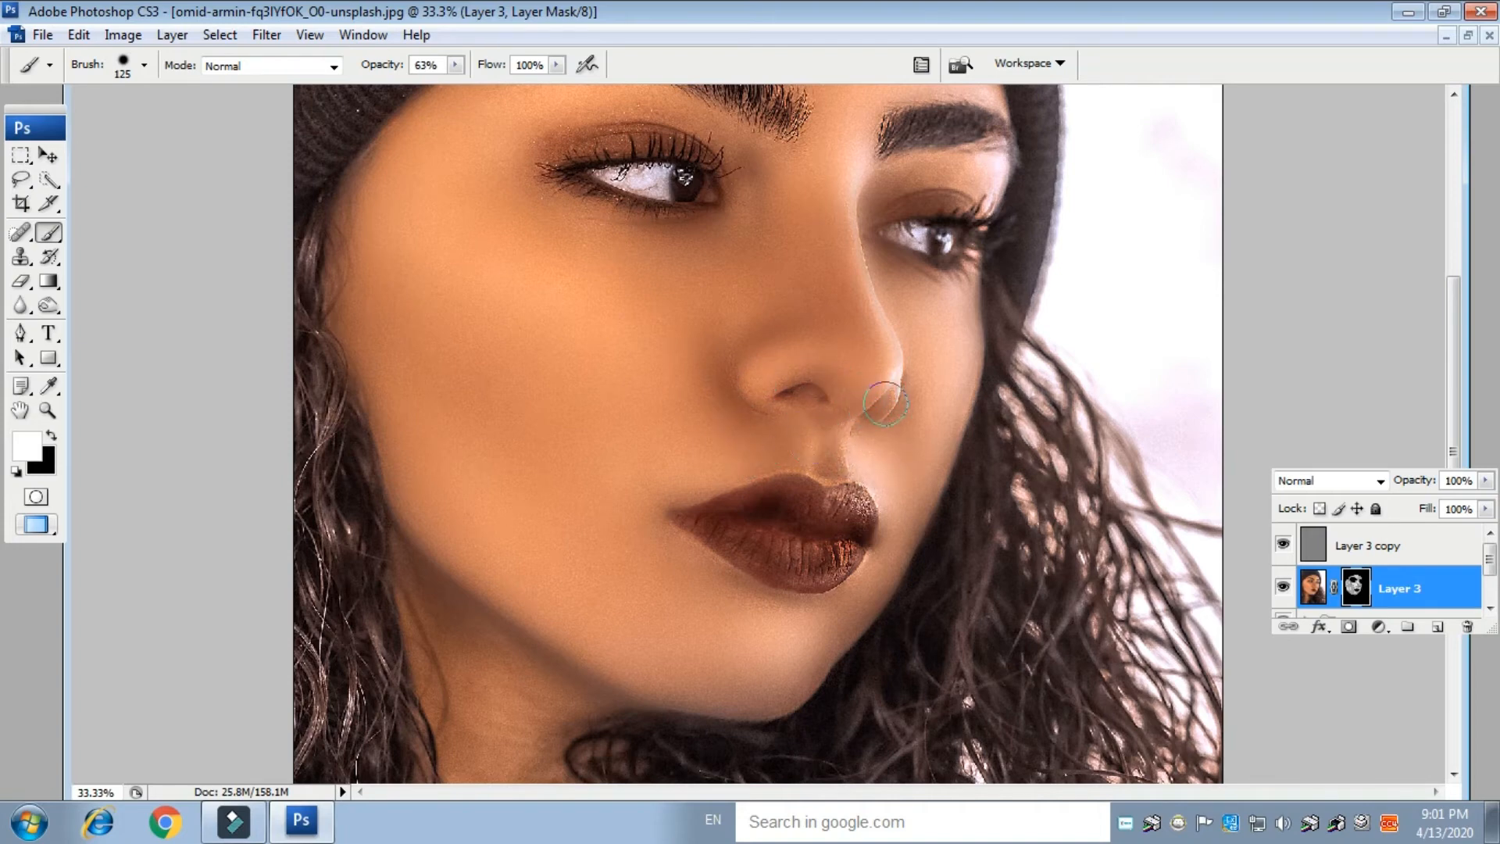
Step: Smooth the chin and neck by painting on Layer 3's mask with a size 175 brush, and check the whole face
left_click_drag(657, 612, 695, 324)
key("bracketright")
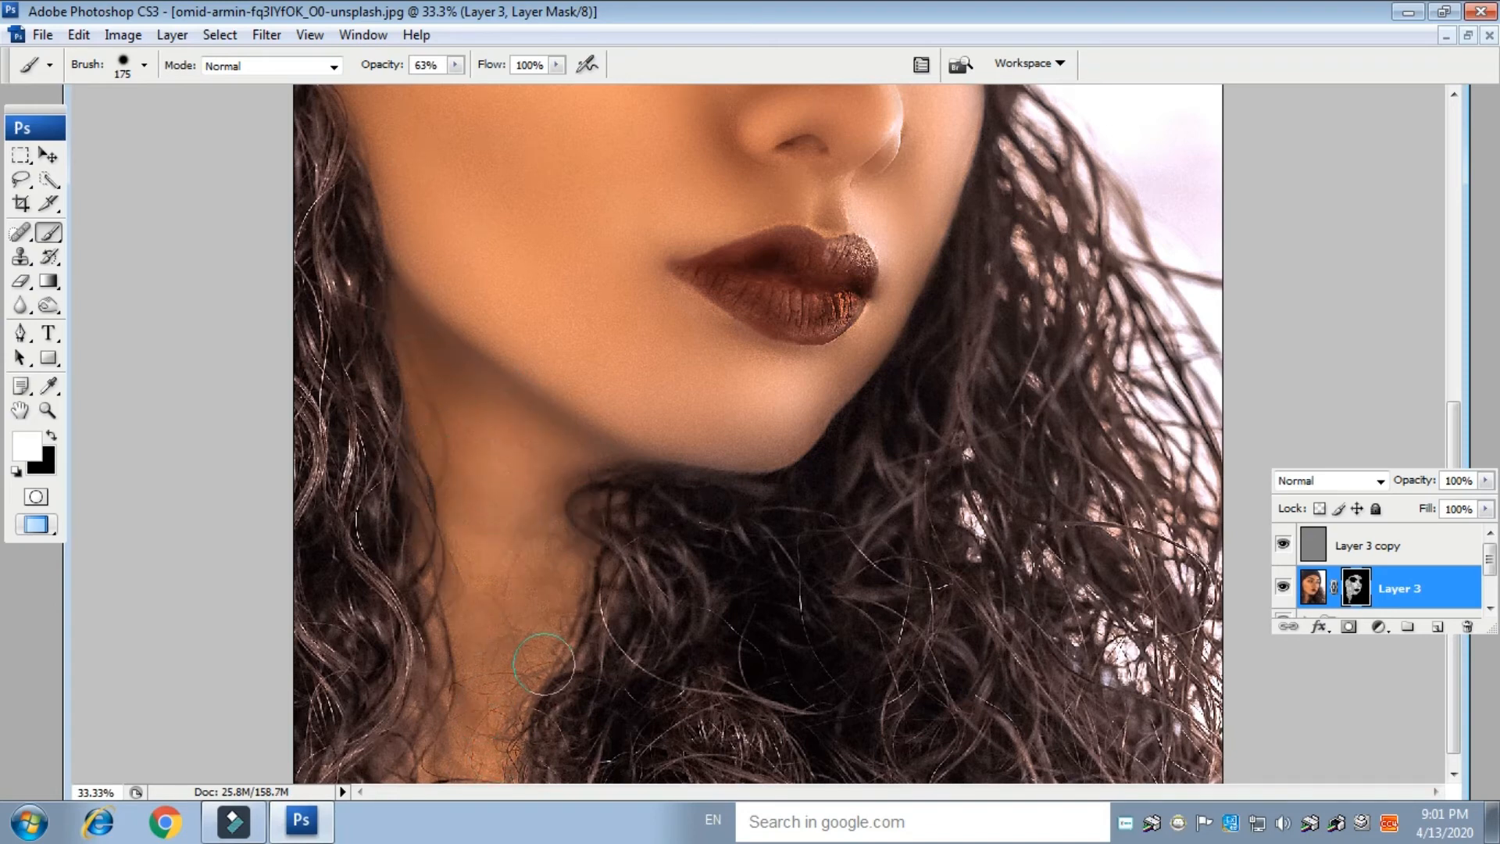
left_click_drag(587, 297, 570, 654)
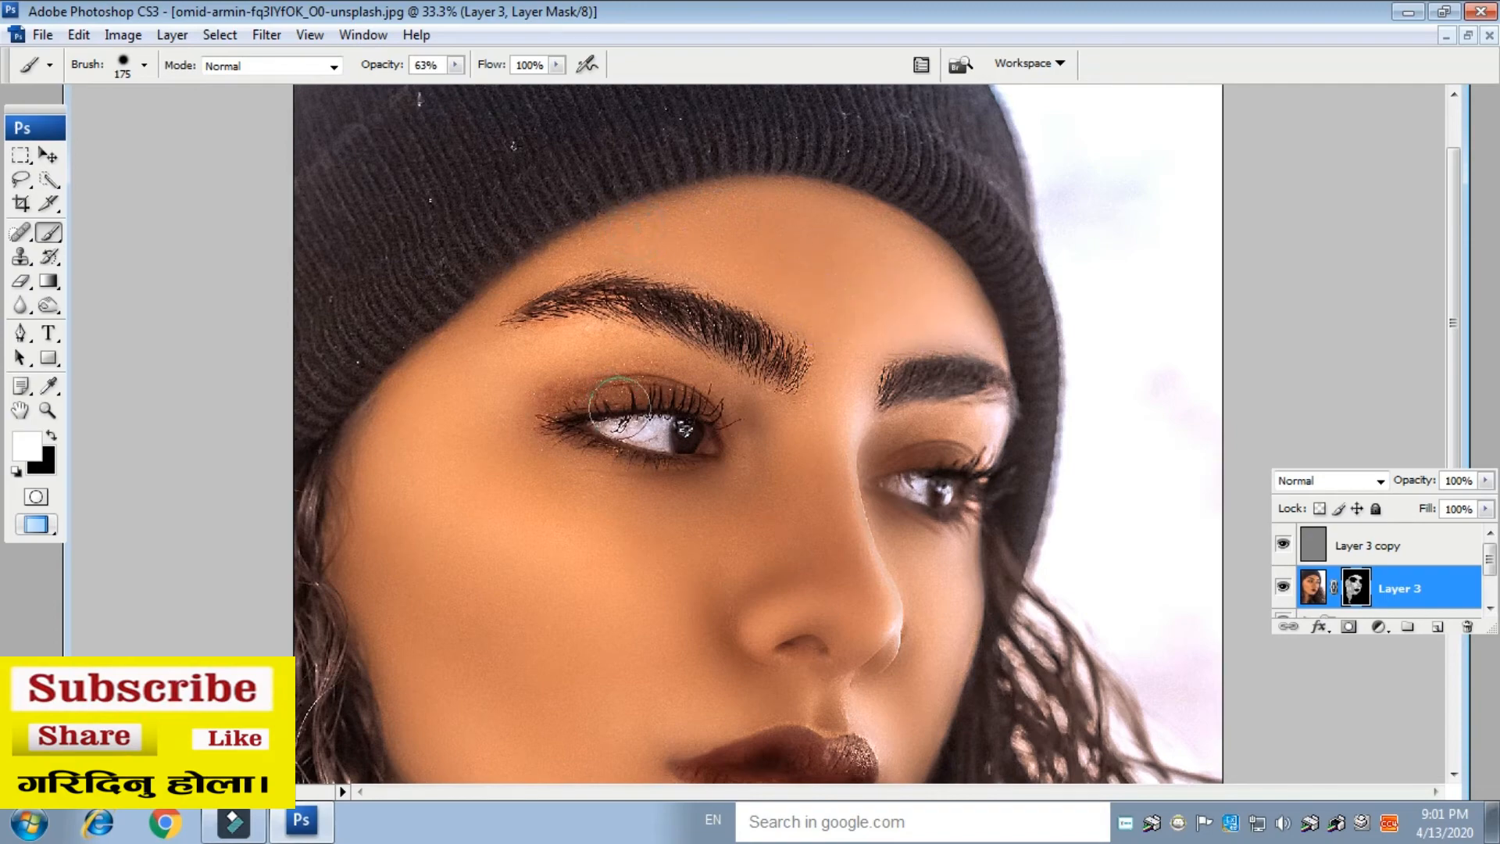
key("ctrl+minus")
key("ctrl+minus")
key("ctrl+minus")
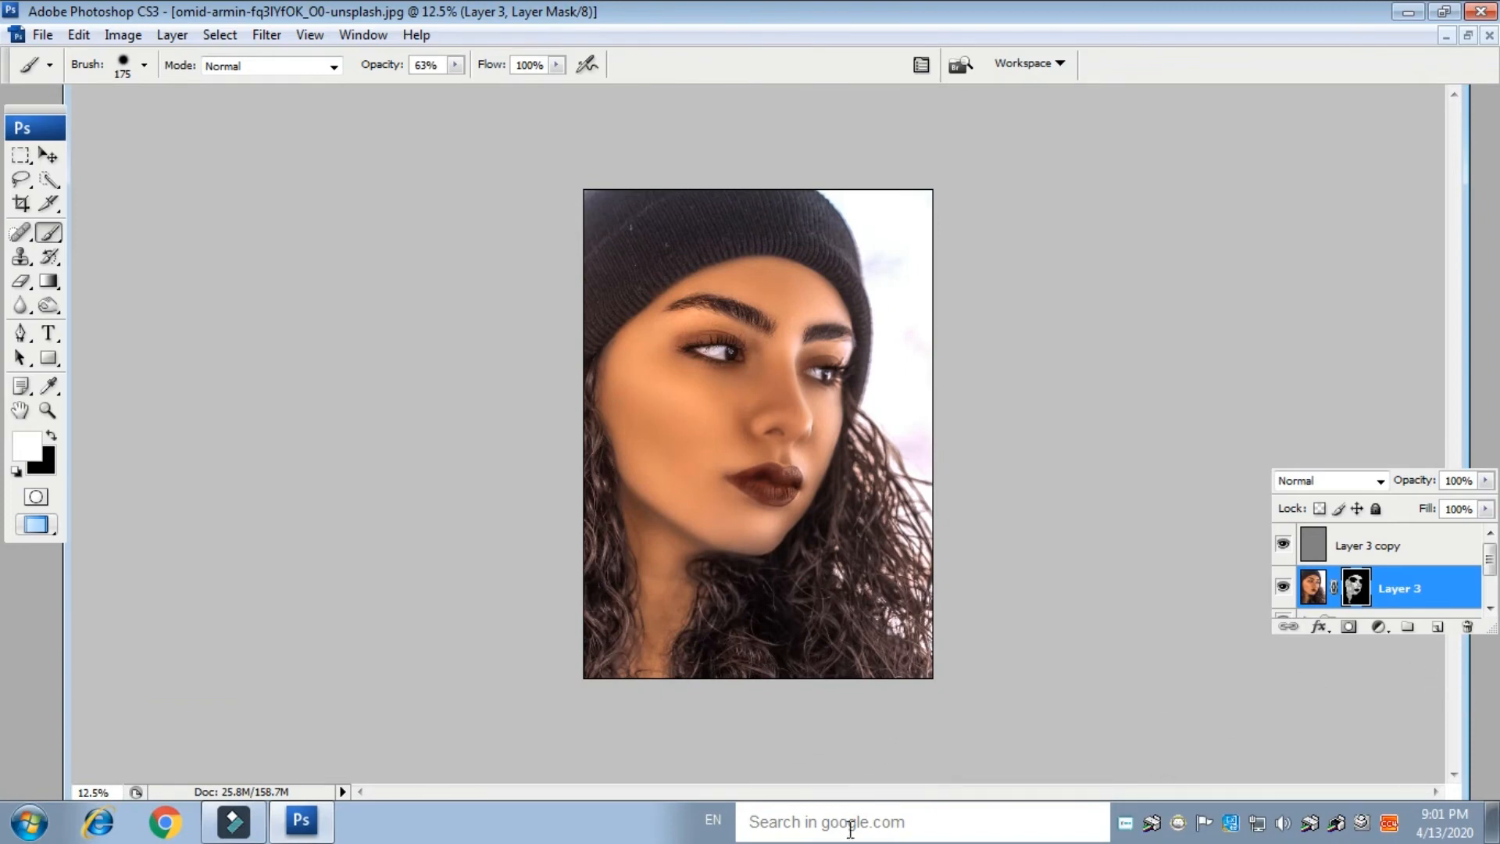
key("ctrl+plus")
key("ctrl+plus")
key("ctrl+plus")
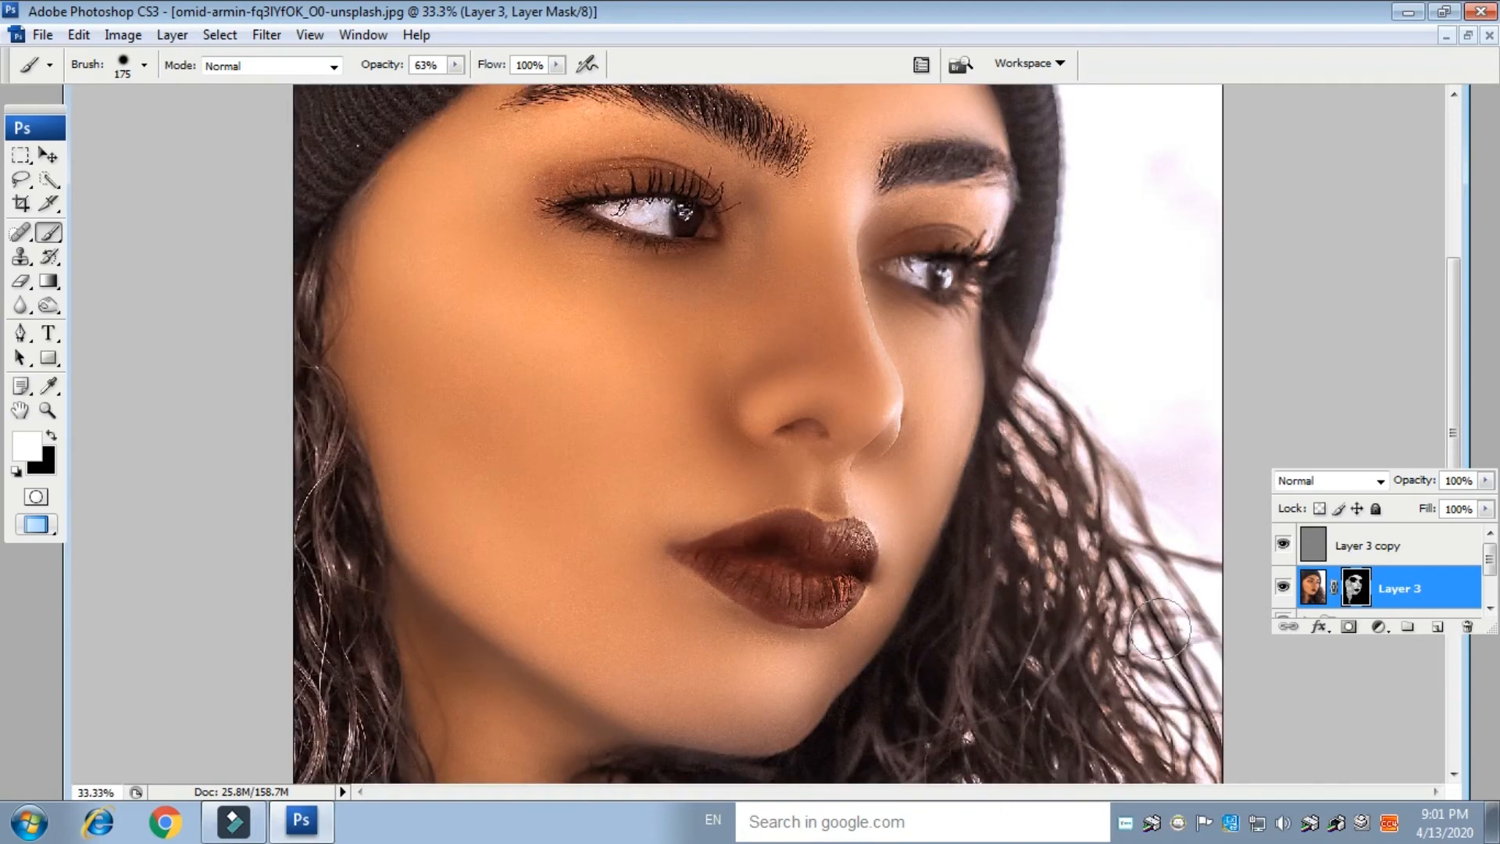
Step: Group Layer 3 copy, Layer 3 and Group 2 together, and stamp all visible layers into a new layer on top
mouse_move(1492, 562)
left_mouse_down()
mouse_move(1494, 610)
mouse_move(1490, 559)
left_mouse_up()
mouse_move(1489, 557)
left_mouse_down()
mouse_move(1489, 583)
mouse_move(1489, 565)
left_mouse_up()
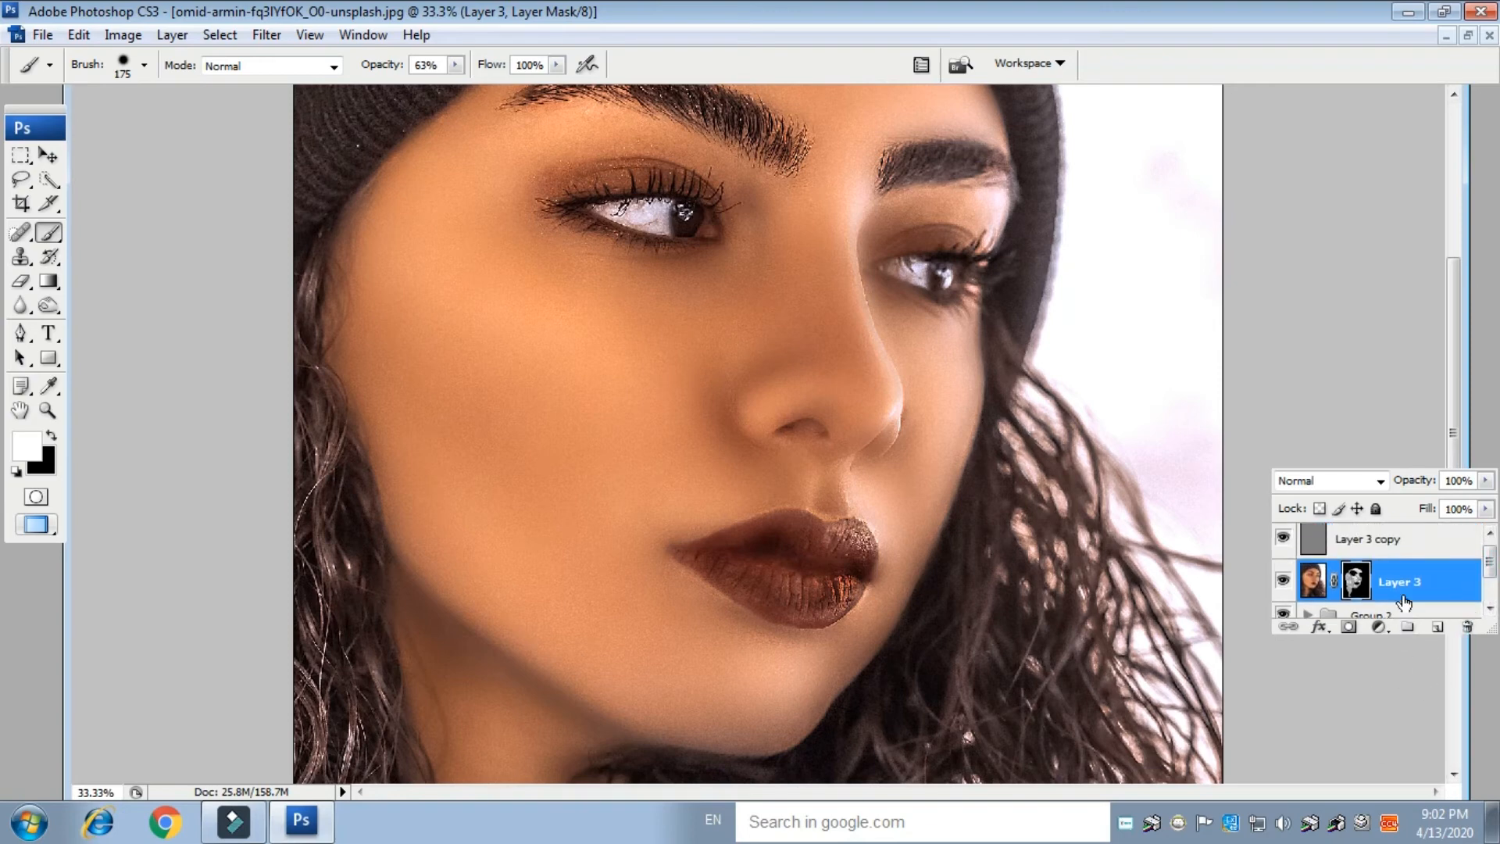
left_click(1418, 546, "ctrl")
left_click_drag(1492, 569, 1491, 586)
left_click(1438, 573, "ctrl")
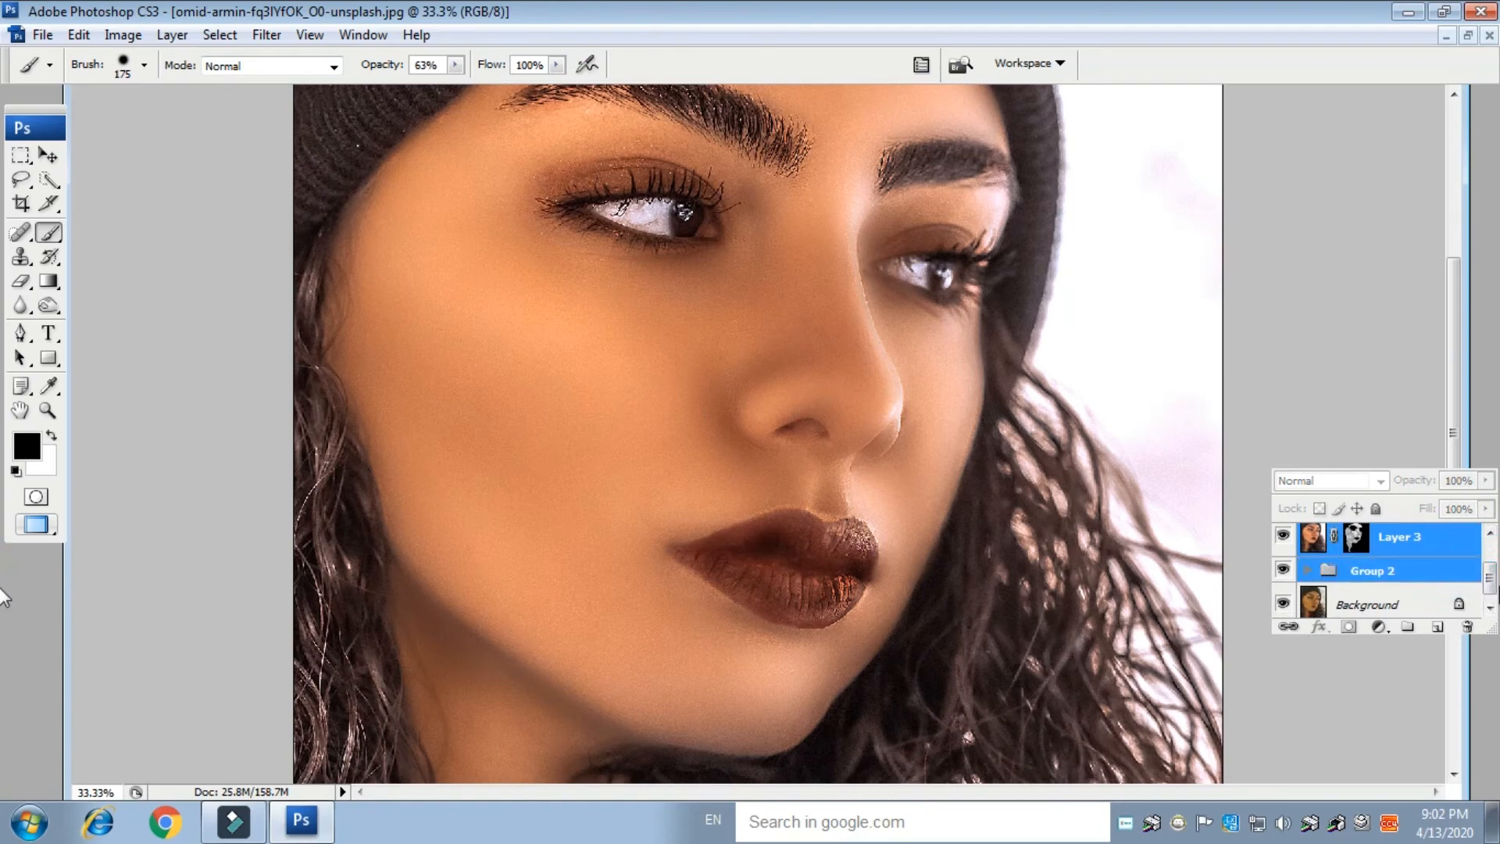
key("ctrl+g")
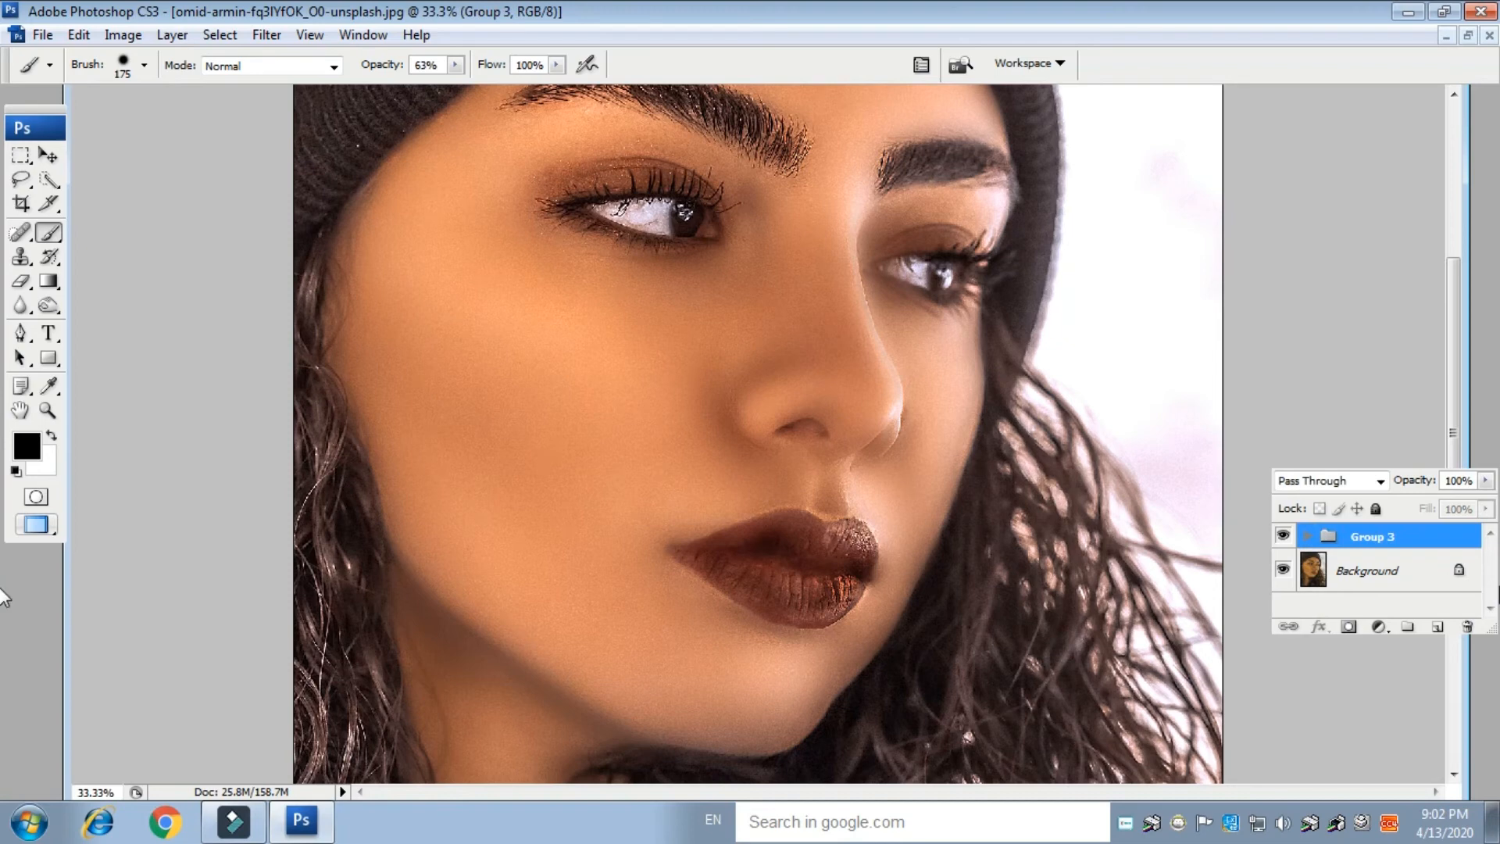
key("ctrl+shift+alt+e")
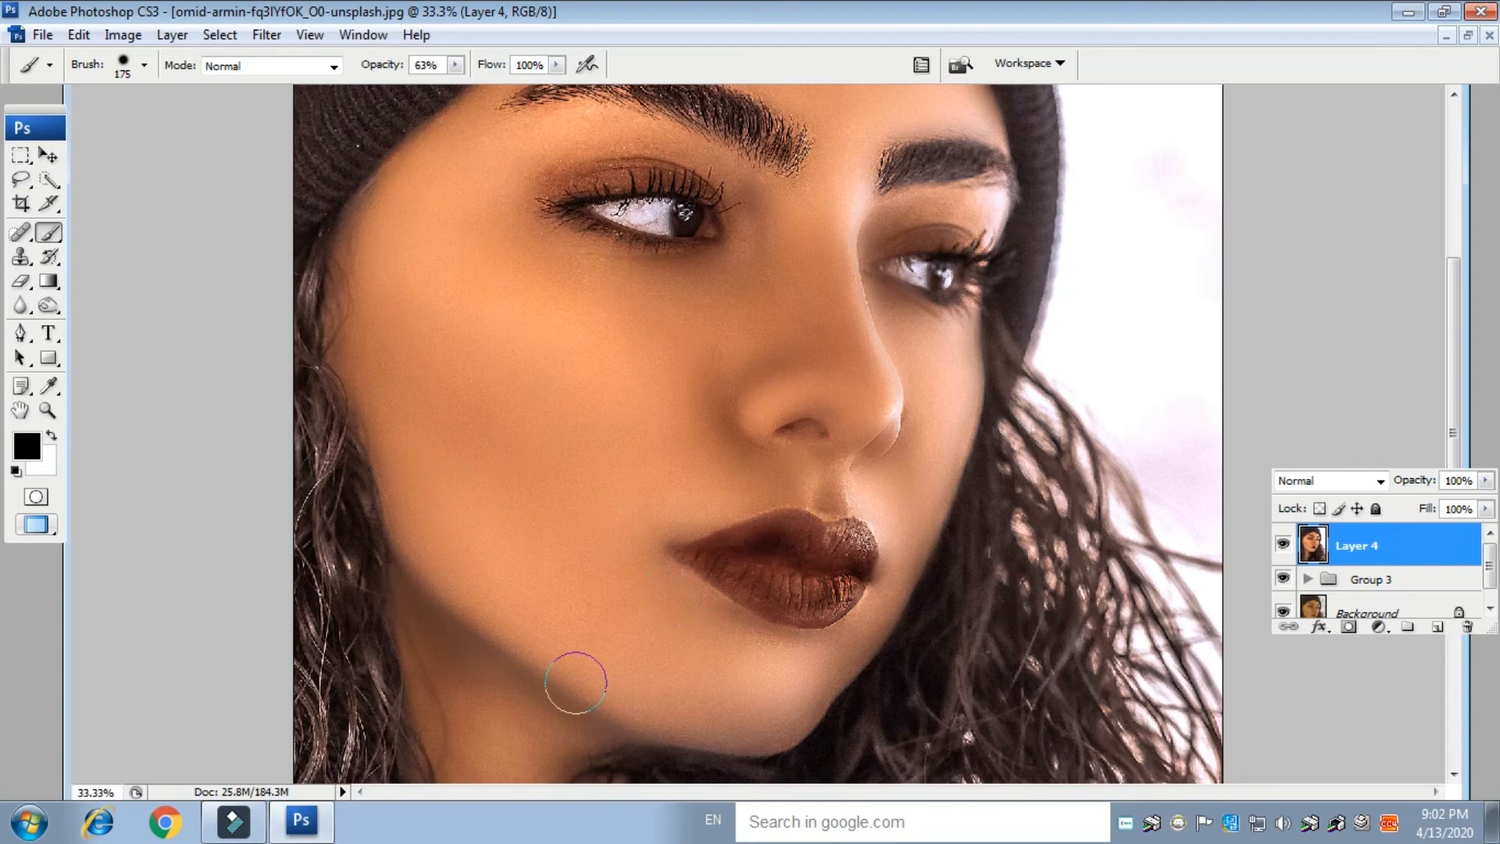
Step: Start a Selective Color adjustment on Layer 4 and raise the black amount in the Reds
left_click(125, 35)
mouse_move(172, 100)
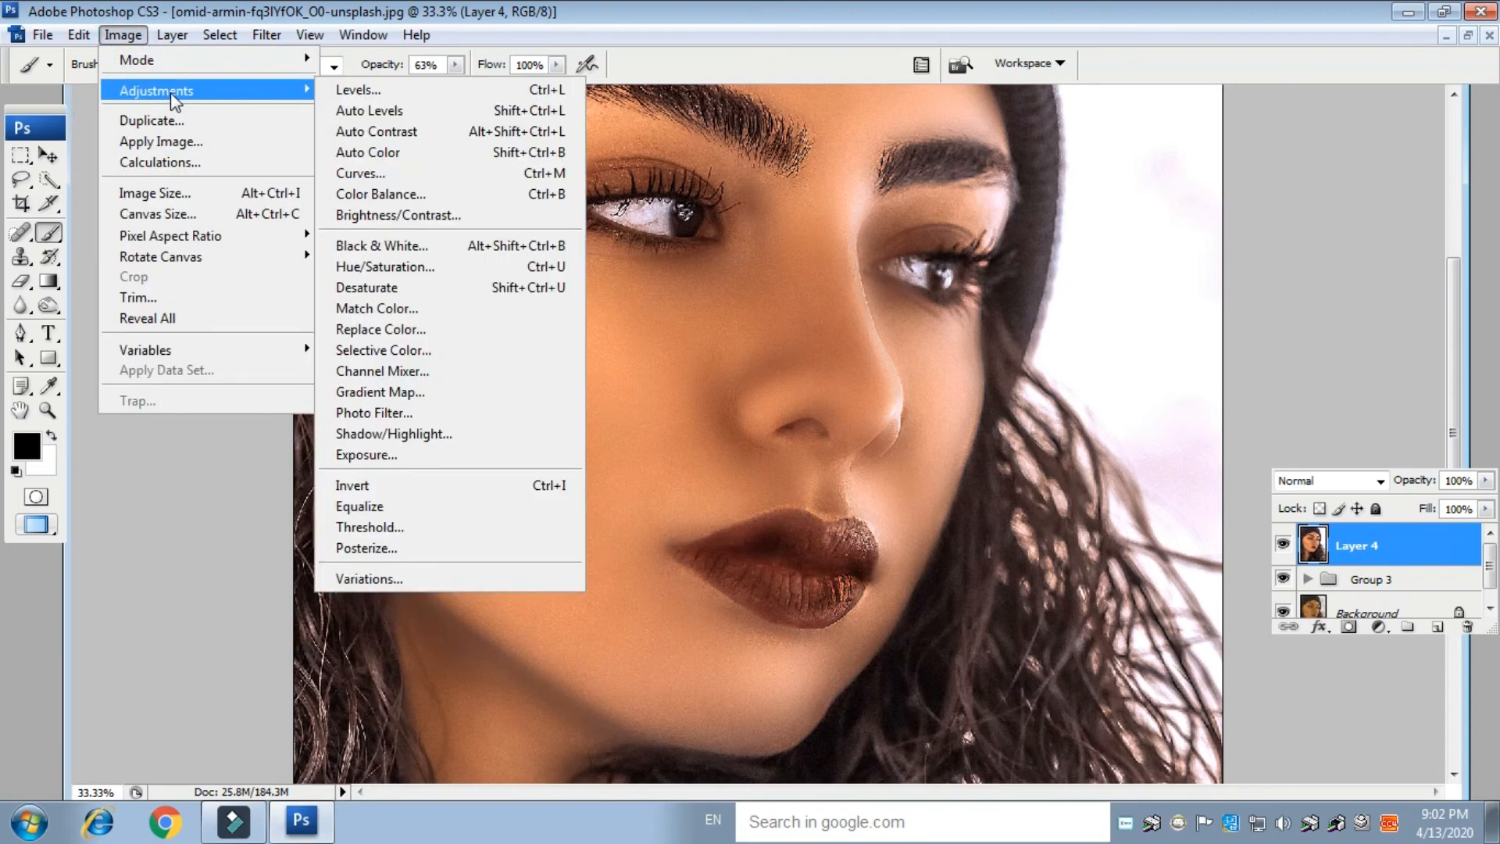
left_click(426, 351)
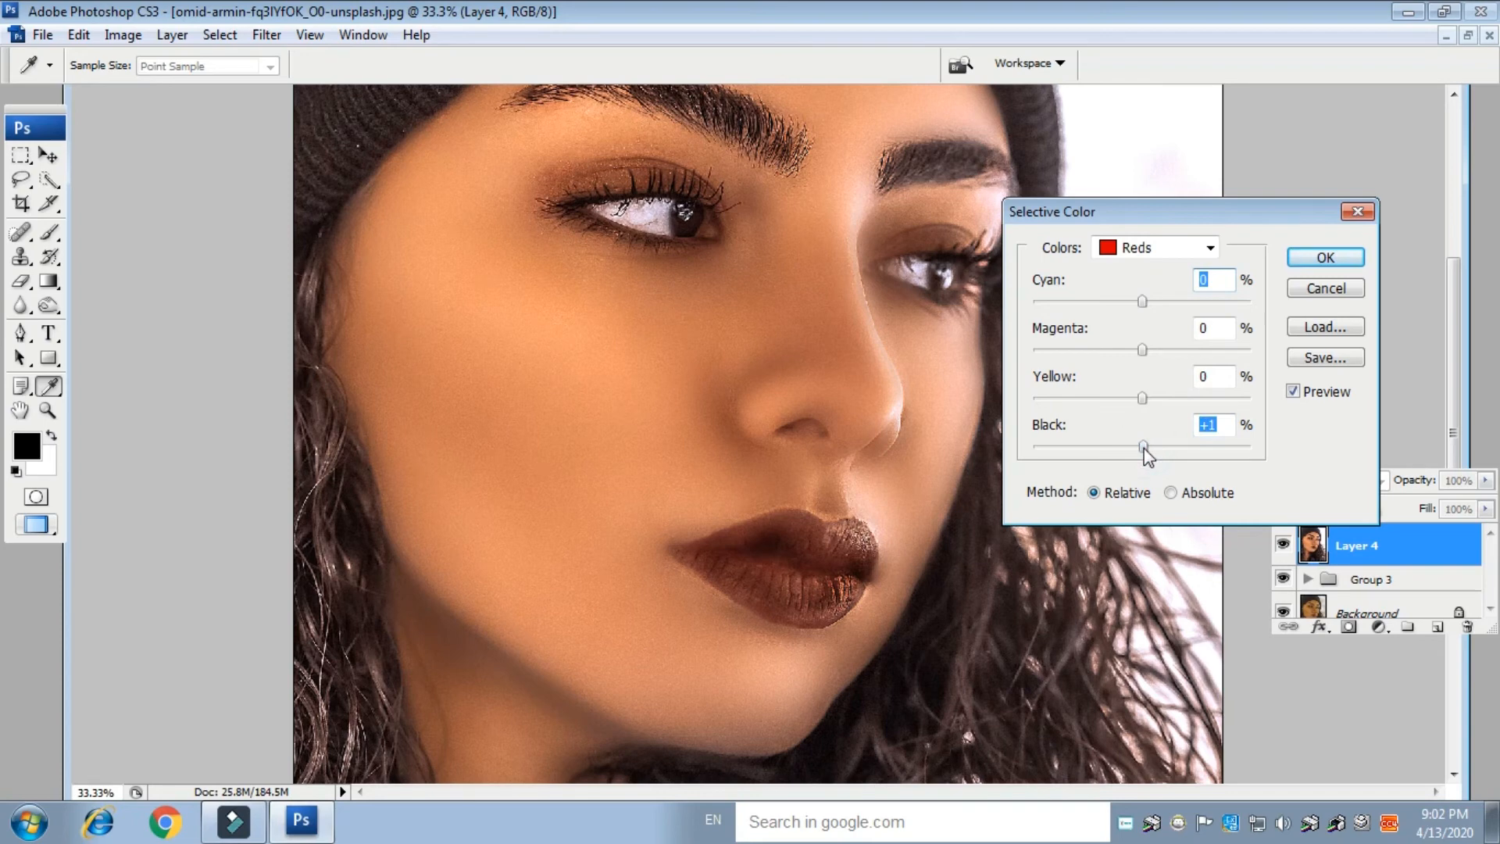
mouse_move(1162, 448)
left_mouse_down()
mouse_move(1185, 452)
mouse_move(1125, 467)
mouse_move(1162, 474)
left_mouse_up()
Step: Set the black amount of the Whites to -6% and apply the Selective Color adjustment
left_click(1167, 247)
left_click(1147, 383)
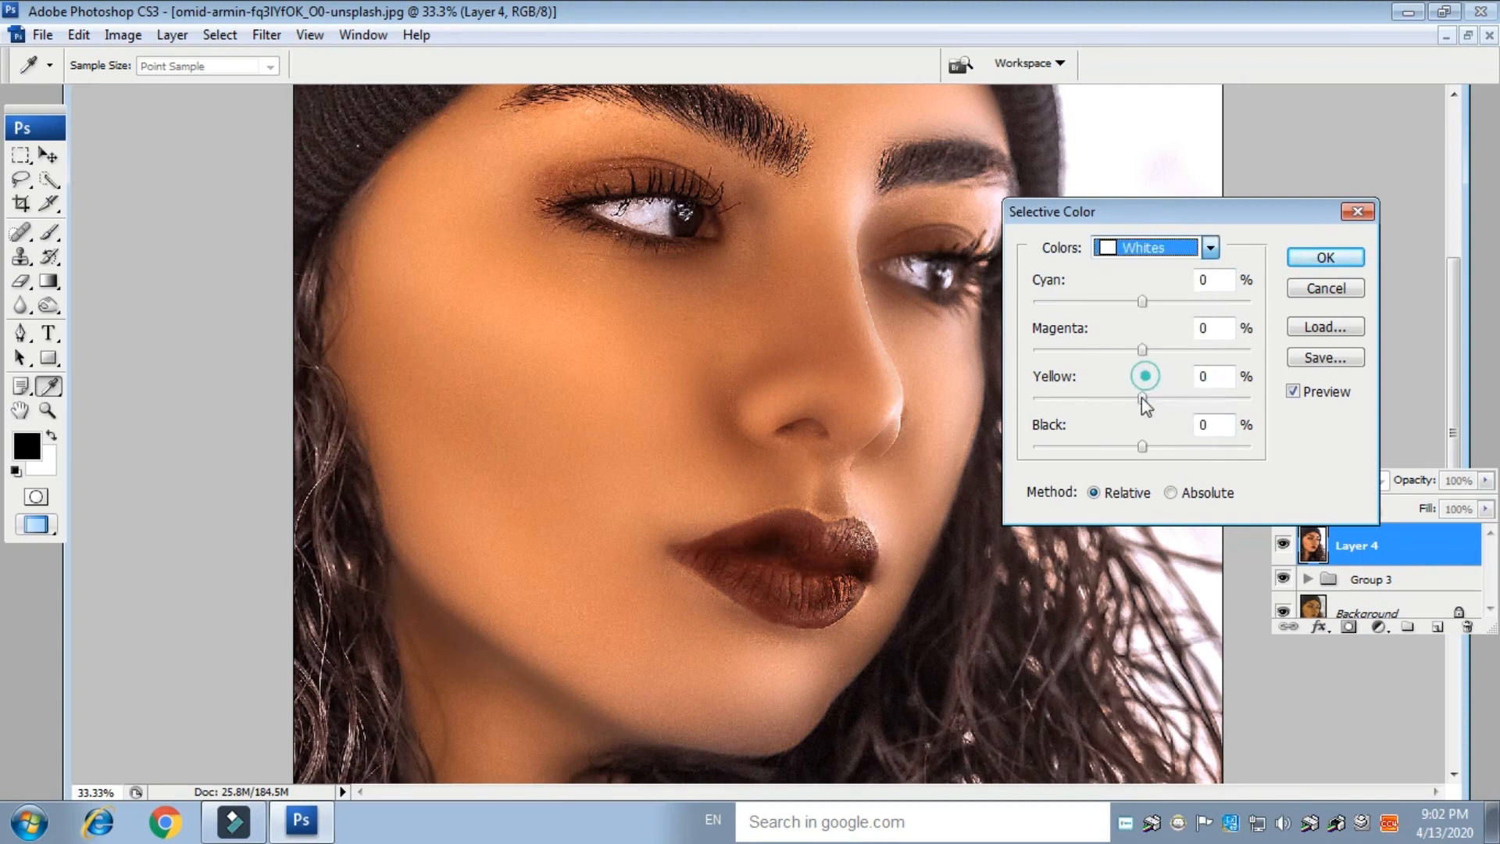
left_click_drag(1143, 451, 1140, 486)
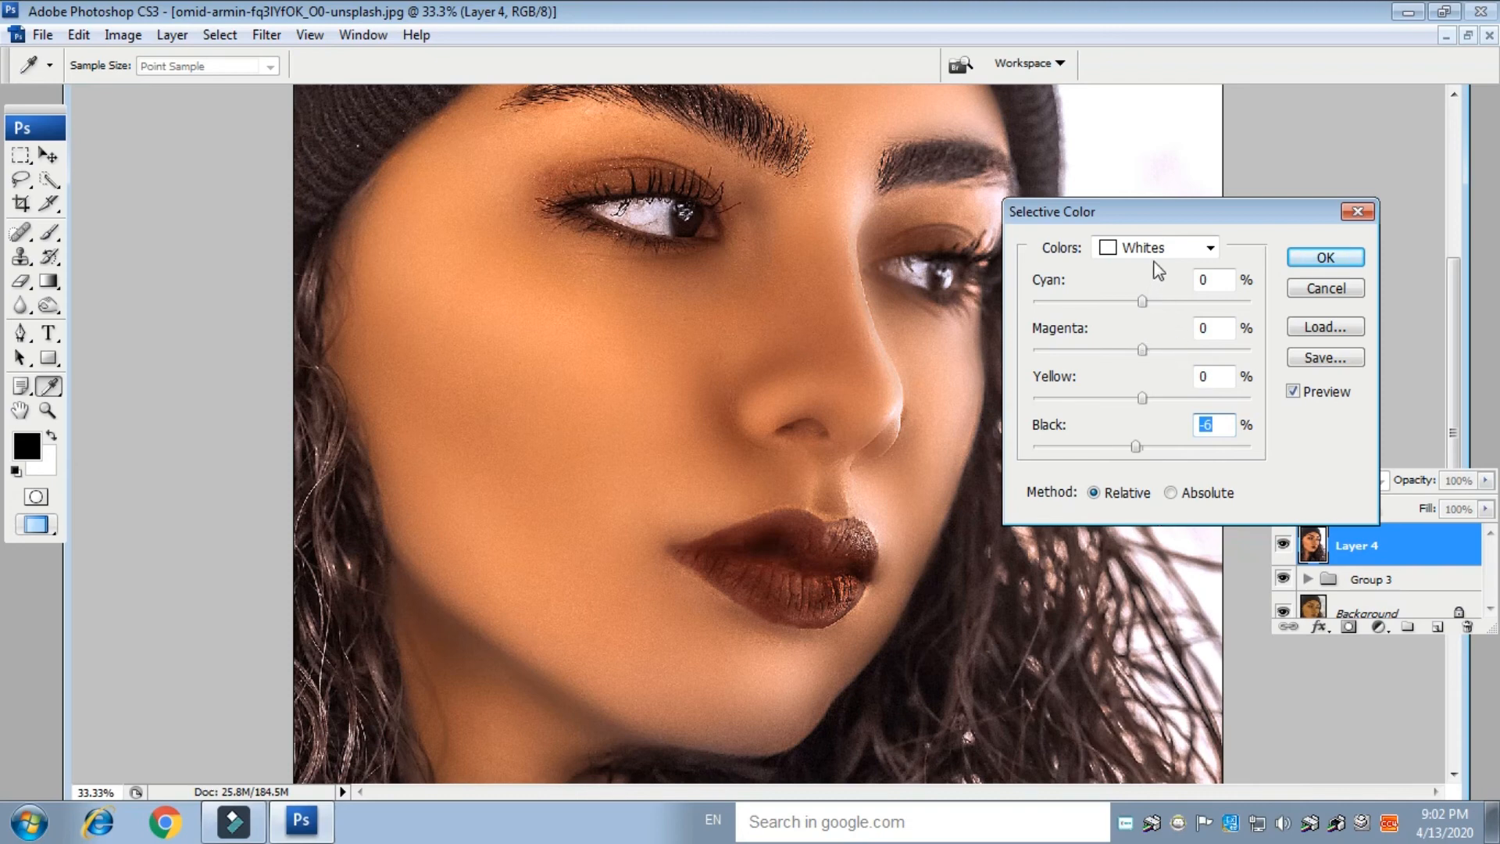
left_click(1326, 258)
key("b")
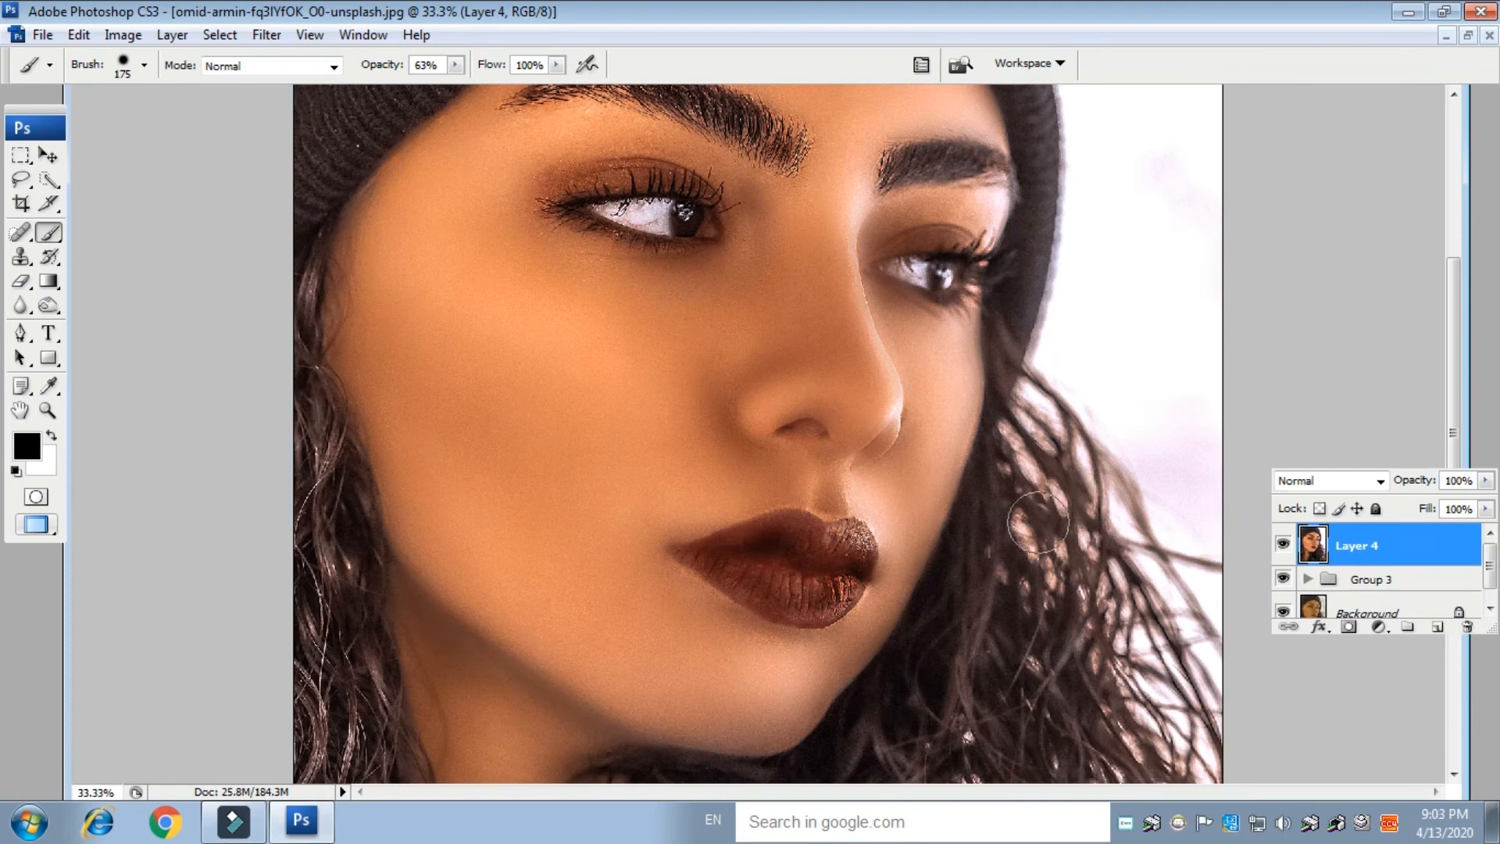
Step: Brighten Layer 4 with a Levels adjustment, setting the RGB white input level to 246
key("ctrl+l")
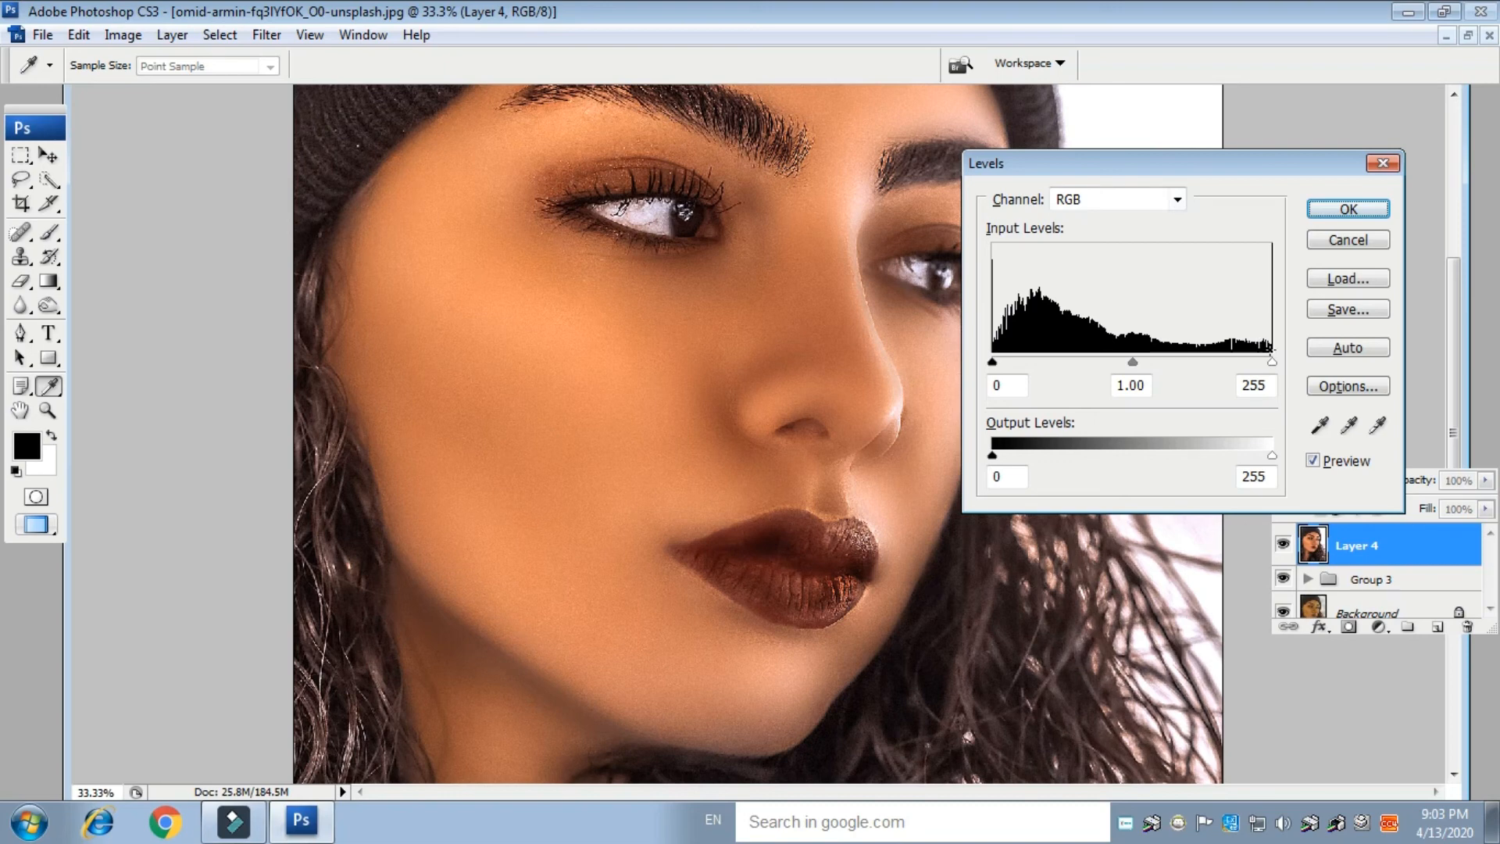
mouse_move(1272, 362)
left_mouse_down()
mouse_move(1241, 372)
mouse_move(1259, 375)
left_mouse_up()
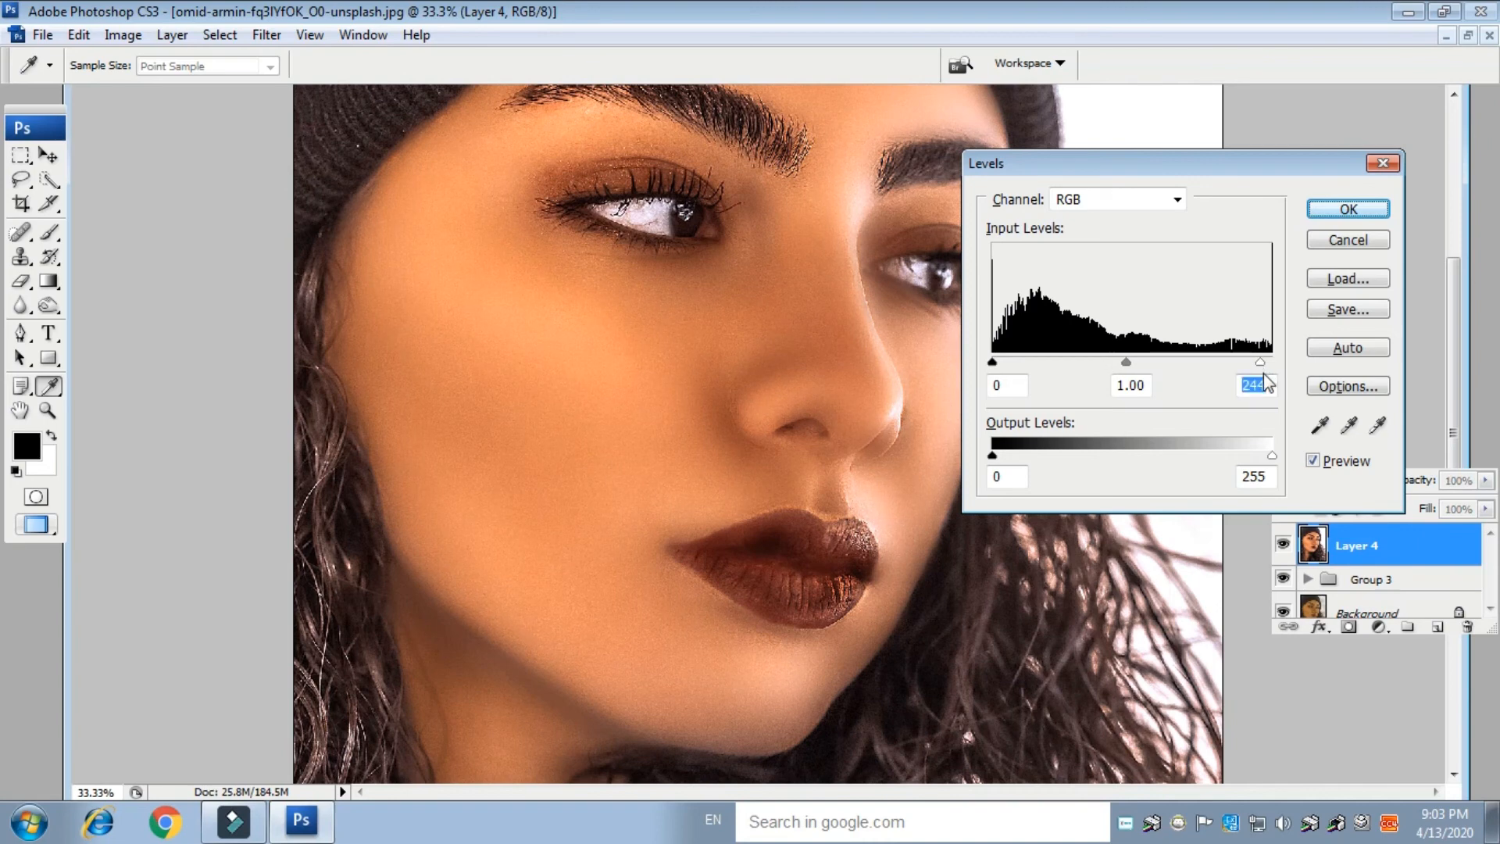
left_click_drag(1260, 362, 1263, 363)
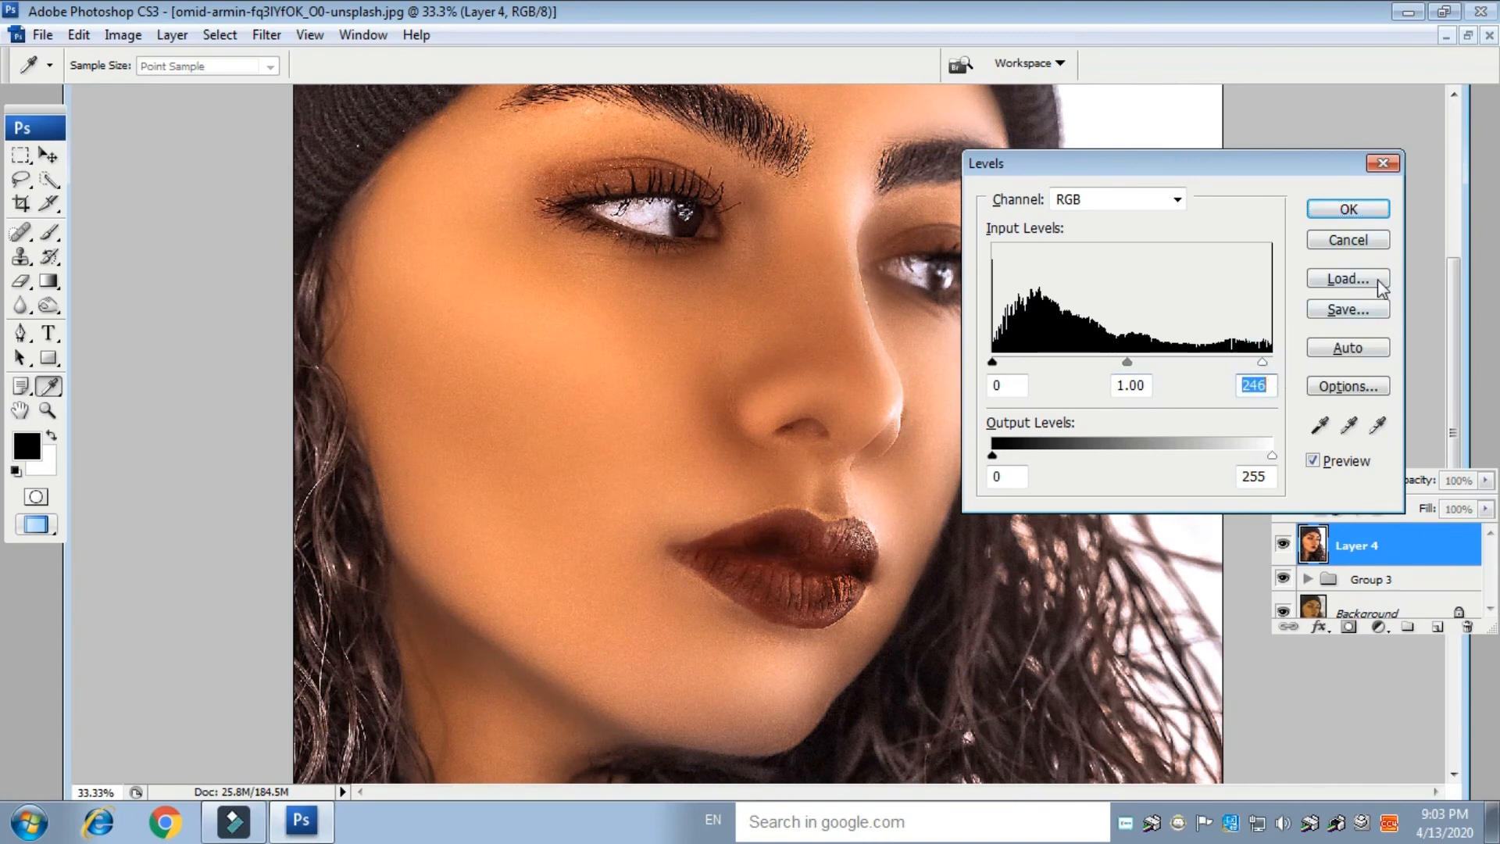
left_click(1345, 209)
key("ctrl+minus")
key("ctrl+minus")
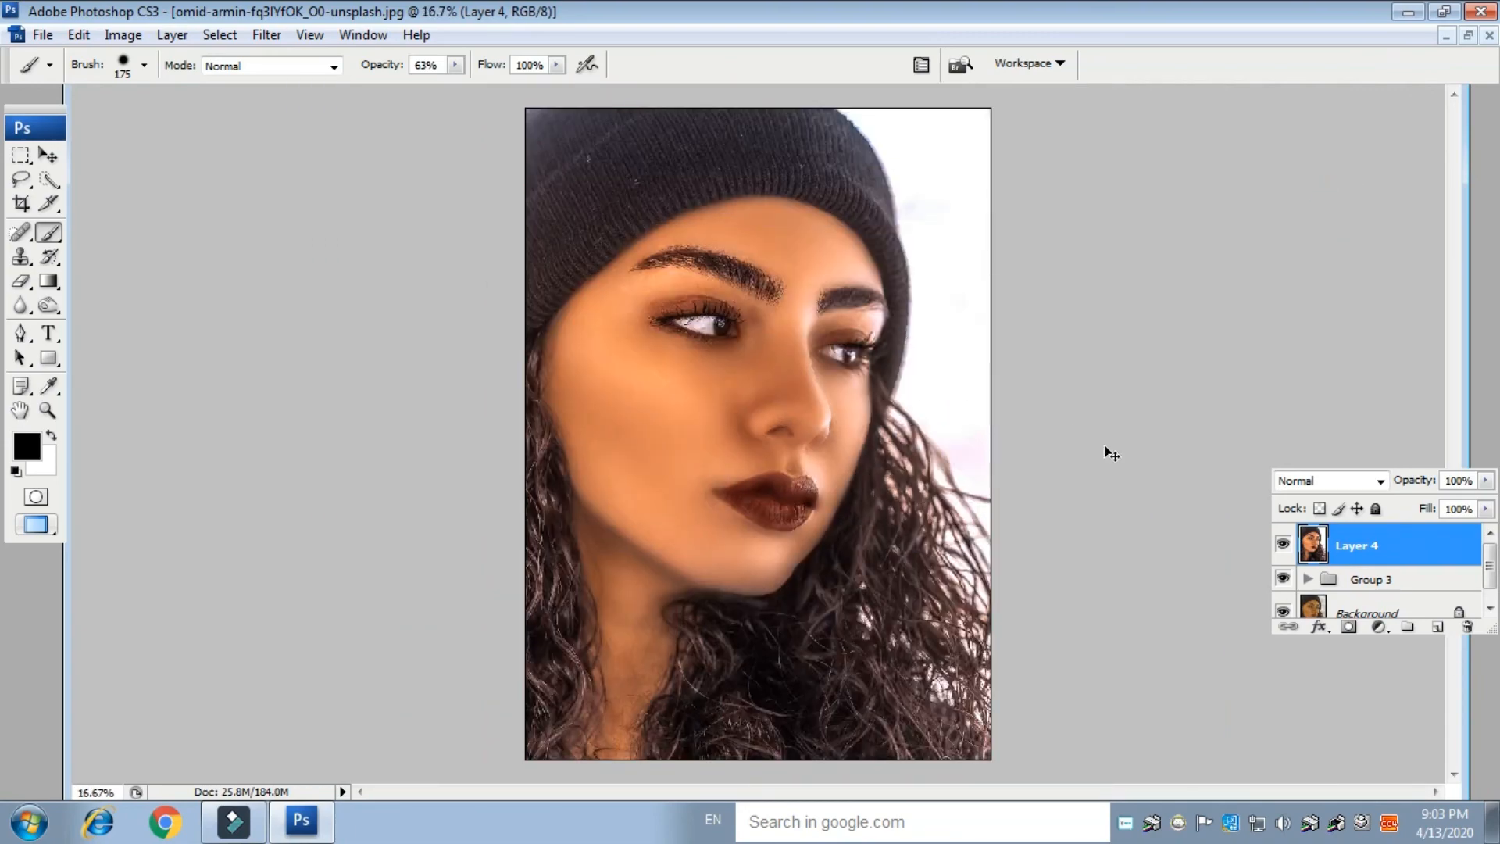
key("ctrl+m")
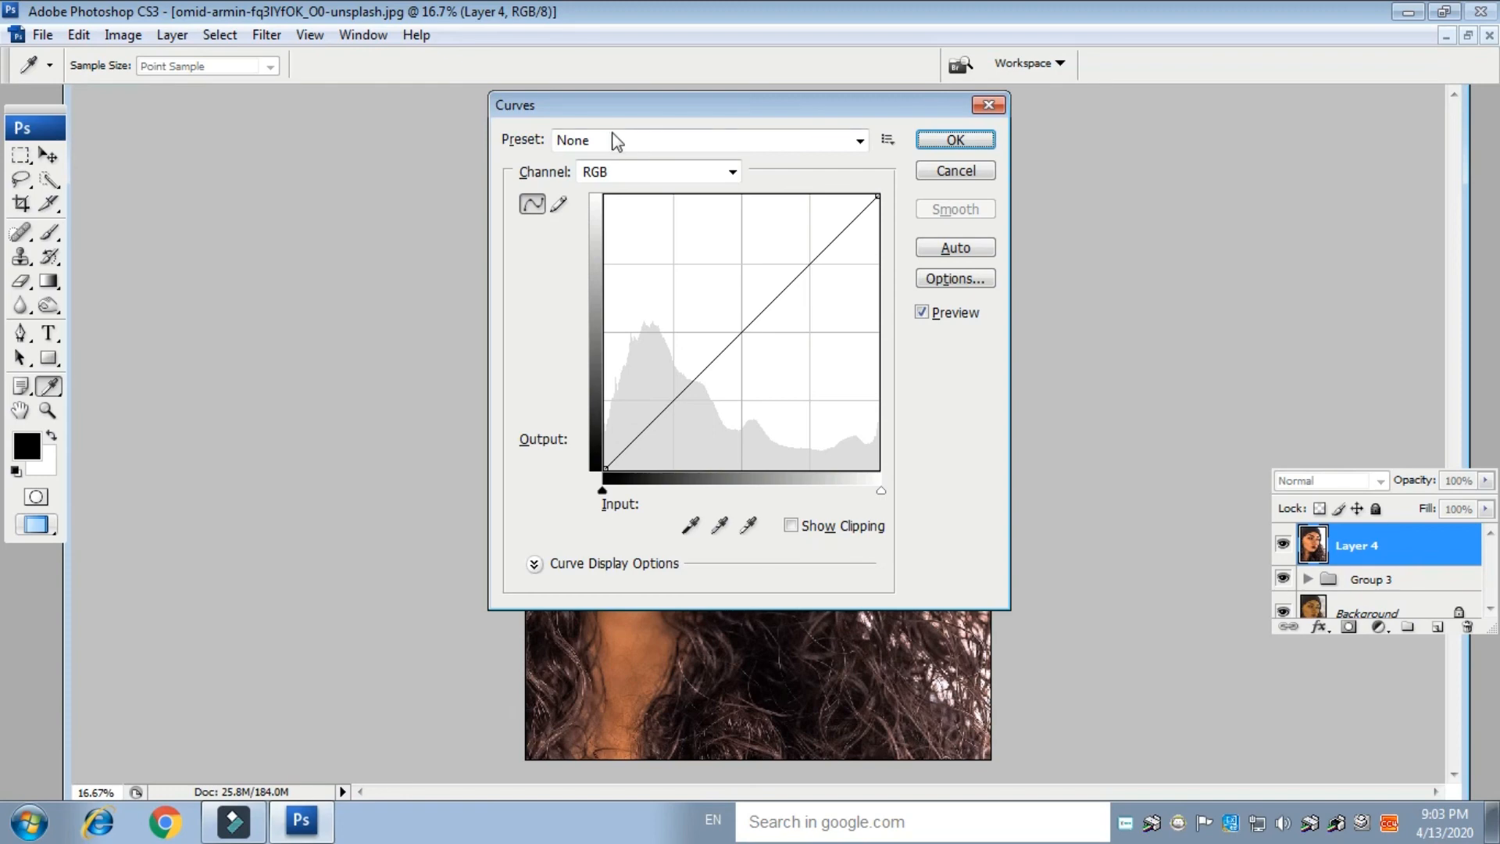
left_click_drag(601, 113, 1047, 274)
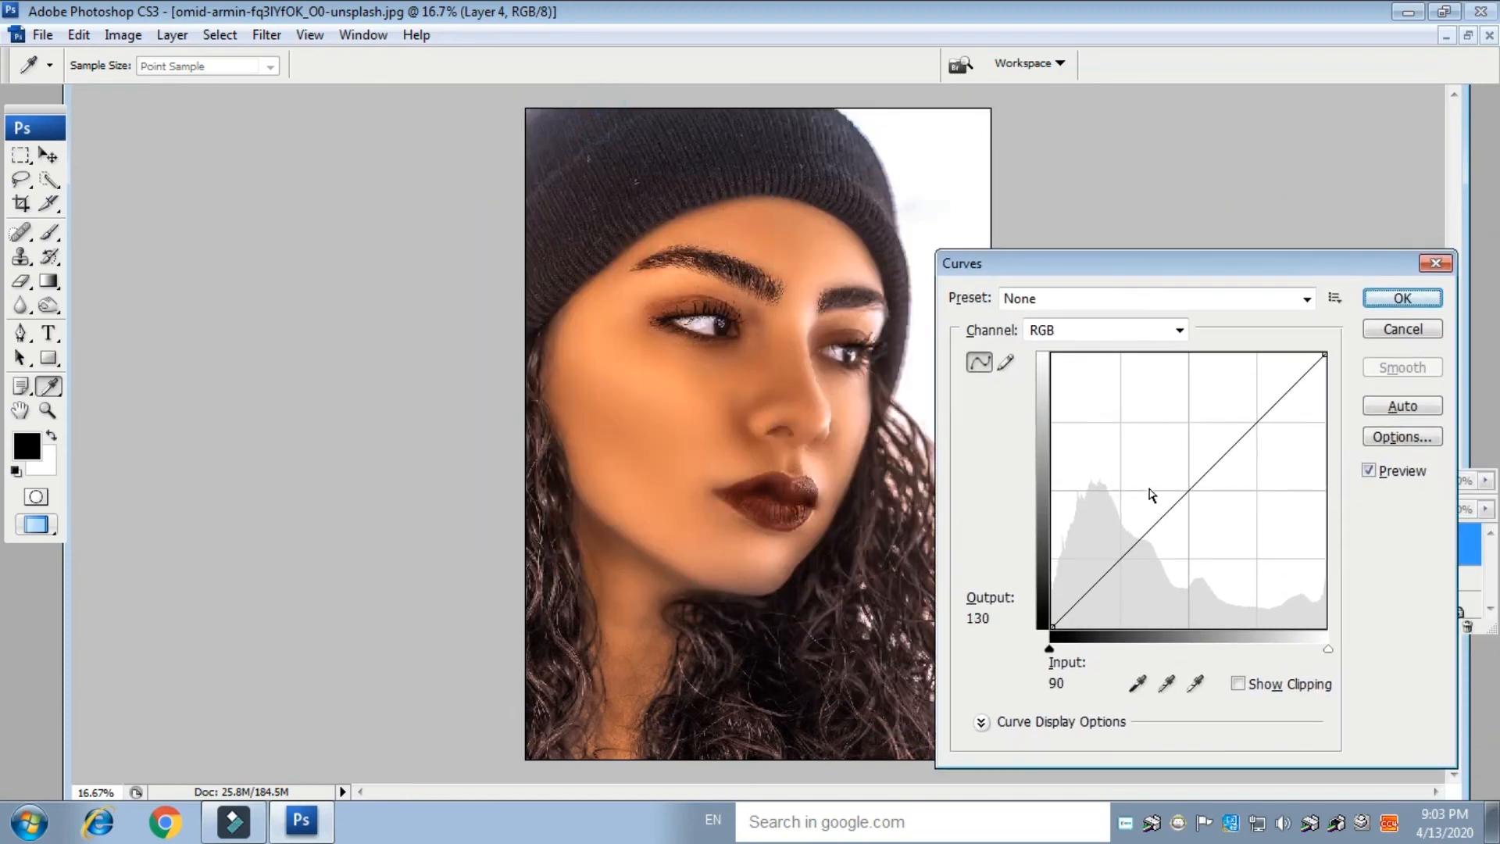
left_click(1178, 489)
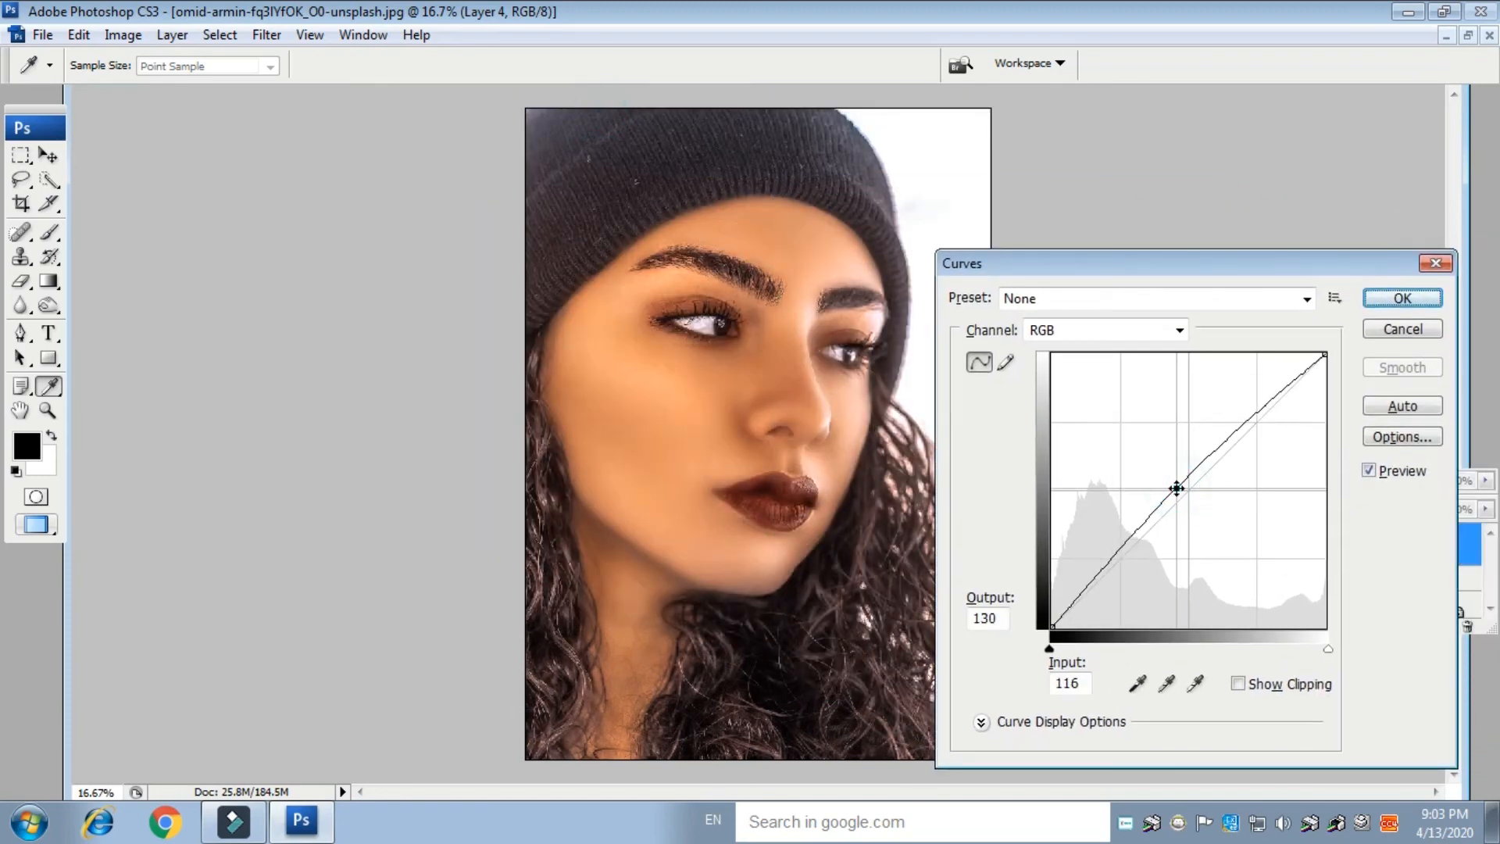
left_click_drag(1178, 489, 1172, 482)
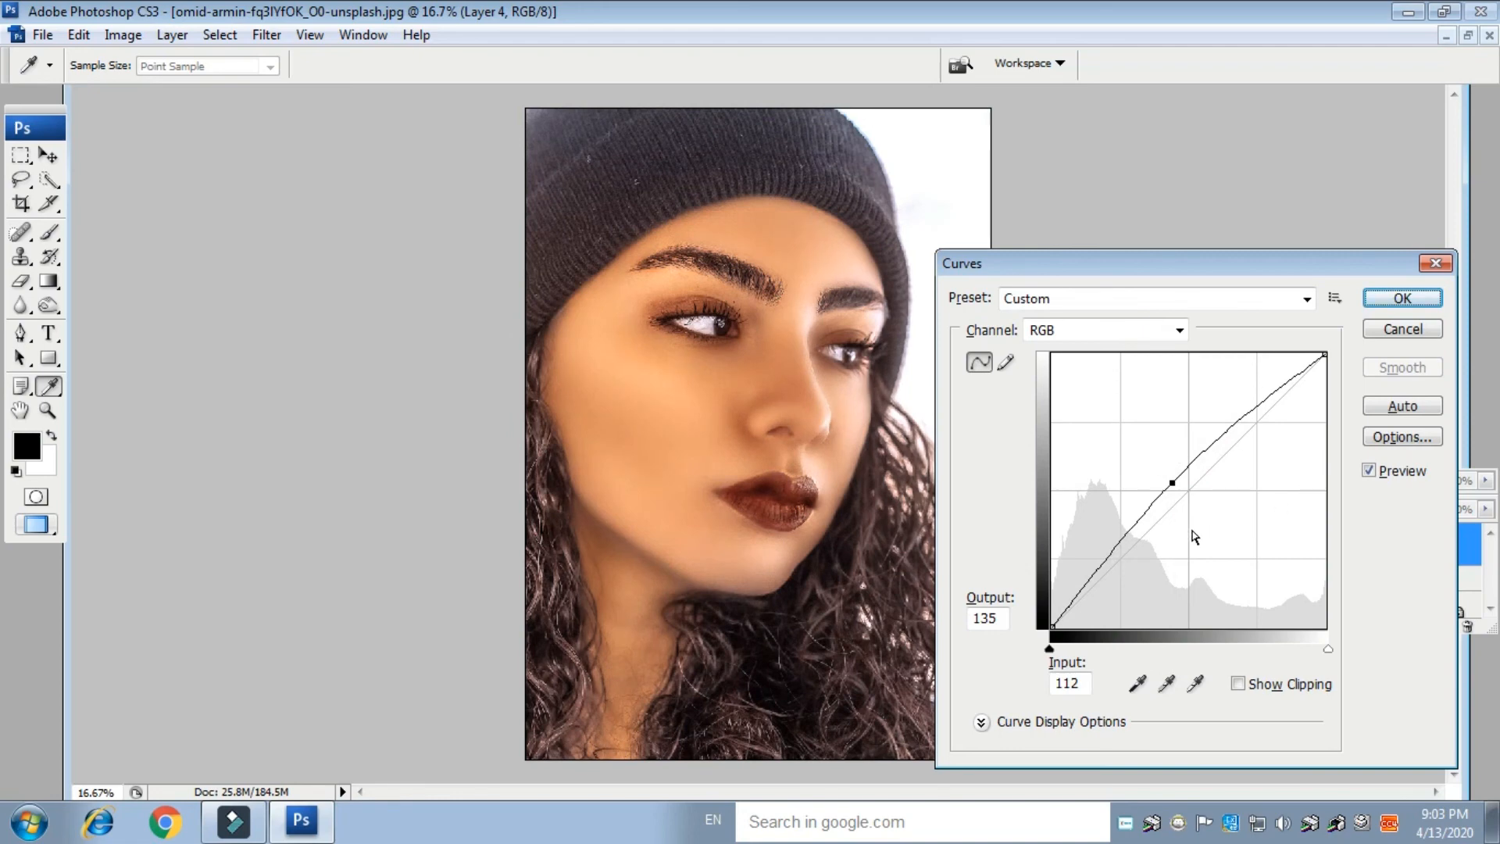
left_click(1401, 332)
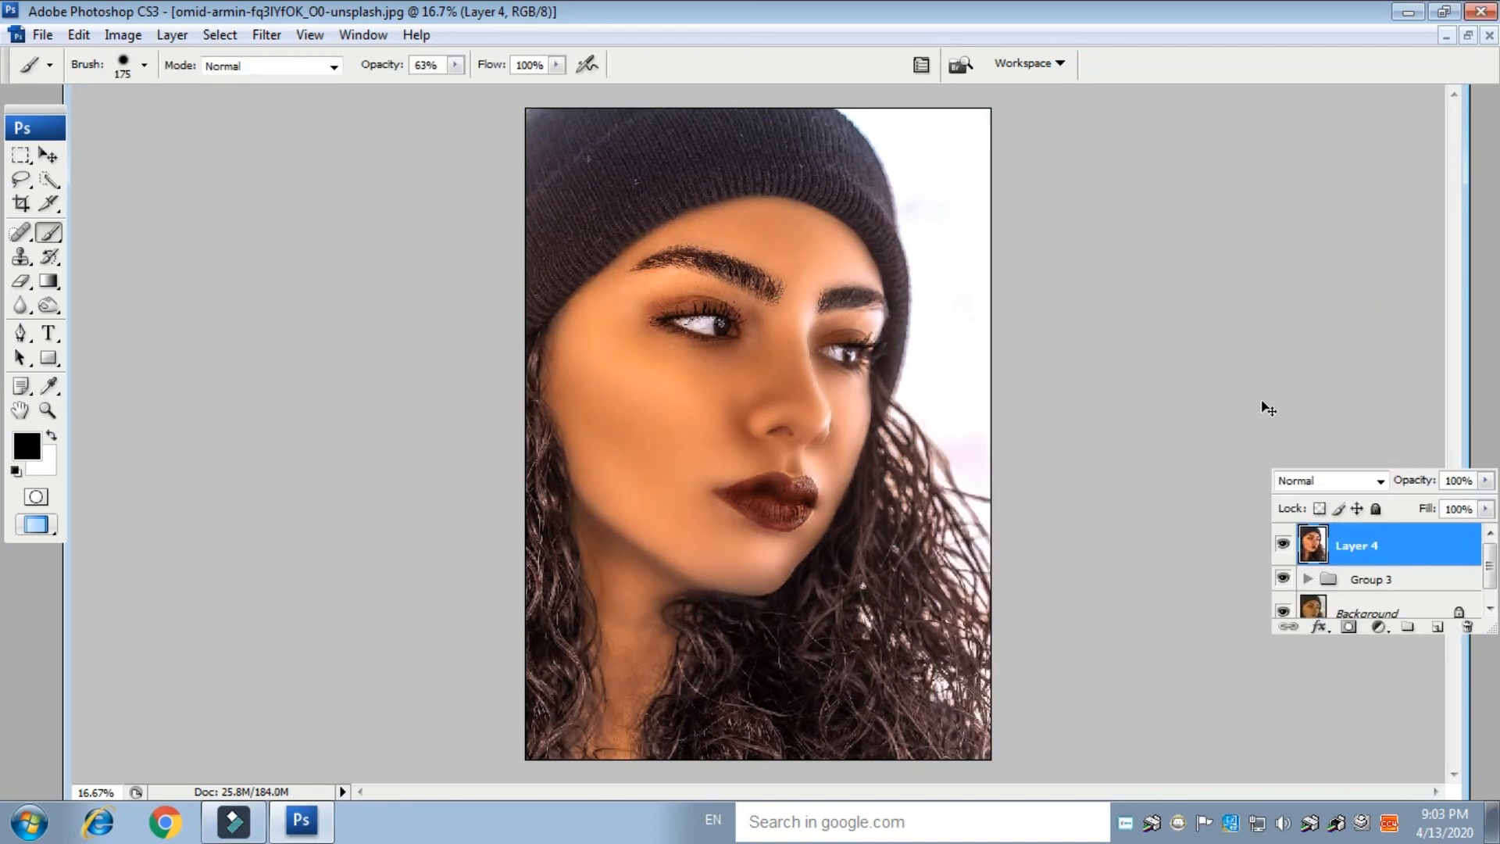
Step: Brighten Layer 4 with a Curves adjustment on the RGB channel, placing a point at input 100, output 116
key("ctrl+m")
left_click_drag(1166, 495, 1159, 502)
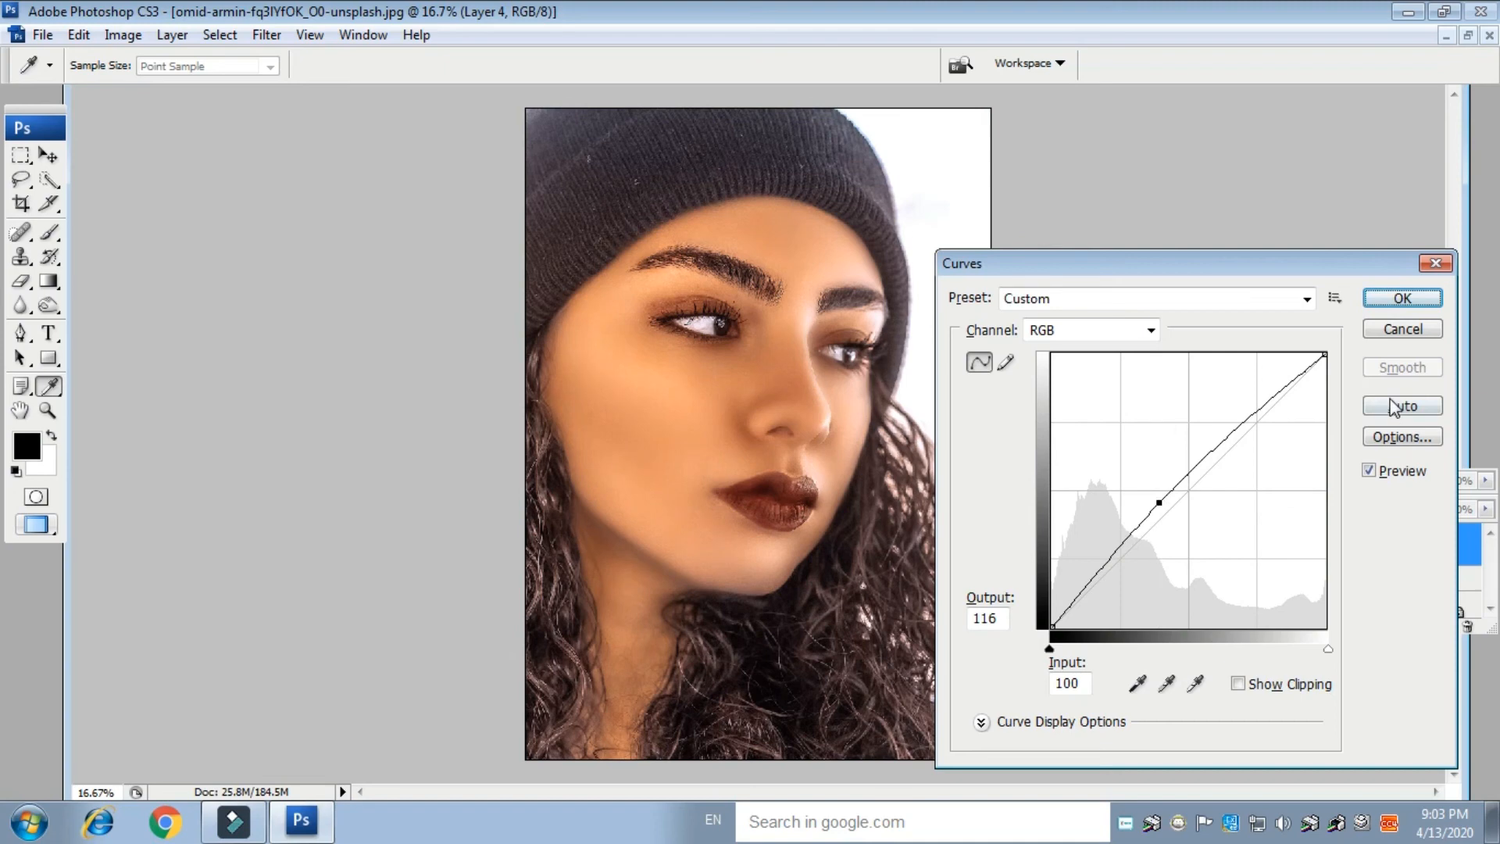
left_click(1407, 300)
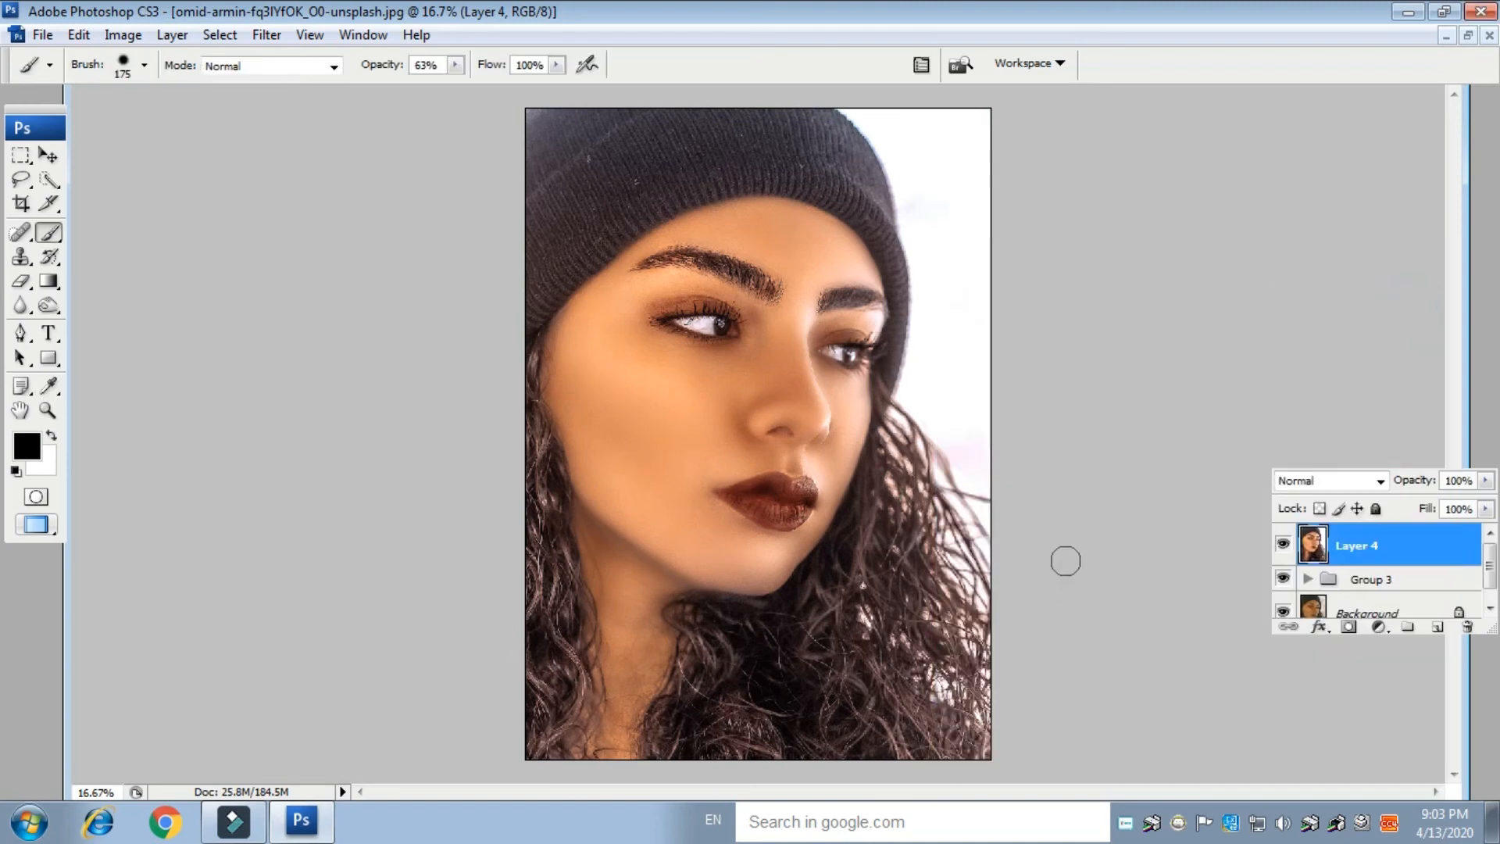
Step: Examine the skin, eyes and lips of the brightened portrait at several magnifications
key("ctrl+minus")
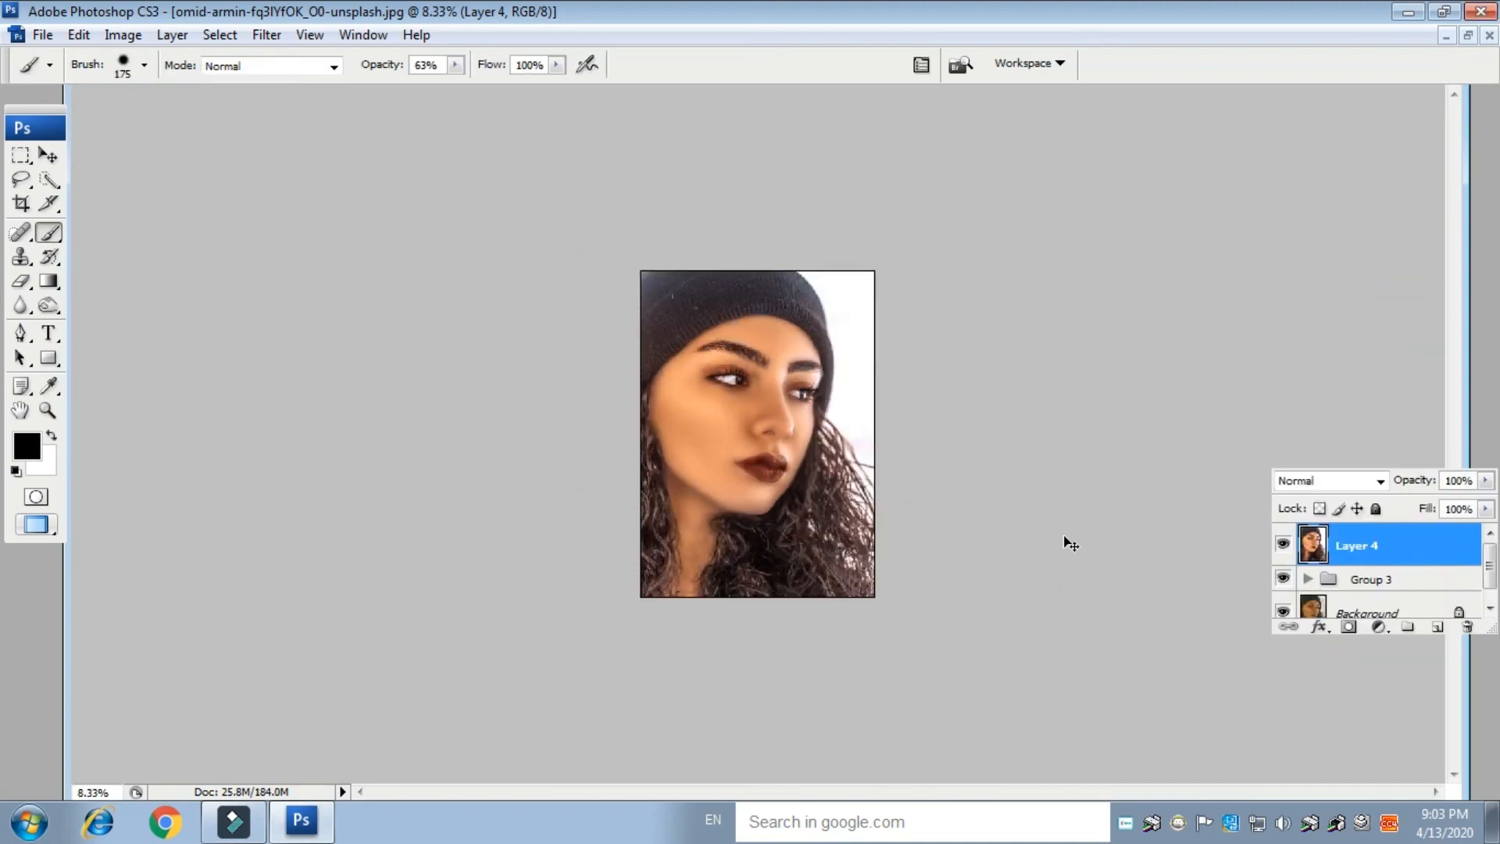
key("ctrl+minus")
key("ctrl+plus")
key("ctrl+plus")
key("ctrl+plus")
key("ctrl+plus")
key("ctrl+plus")
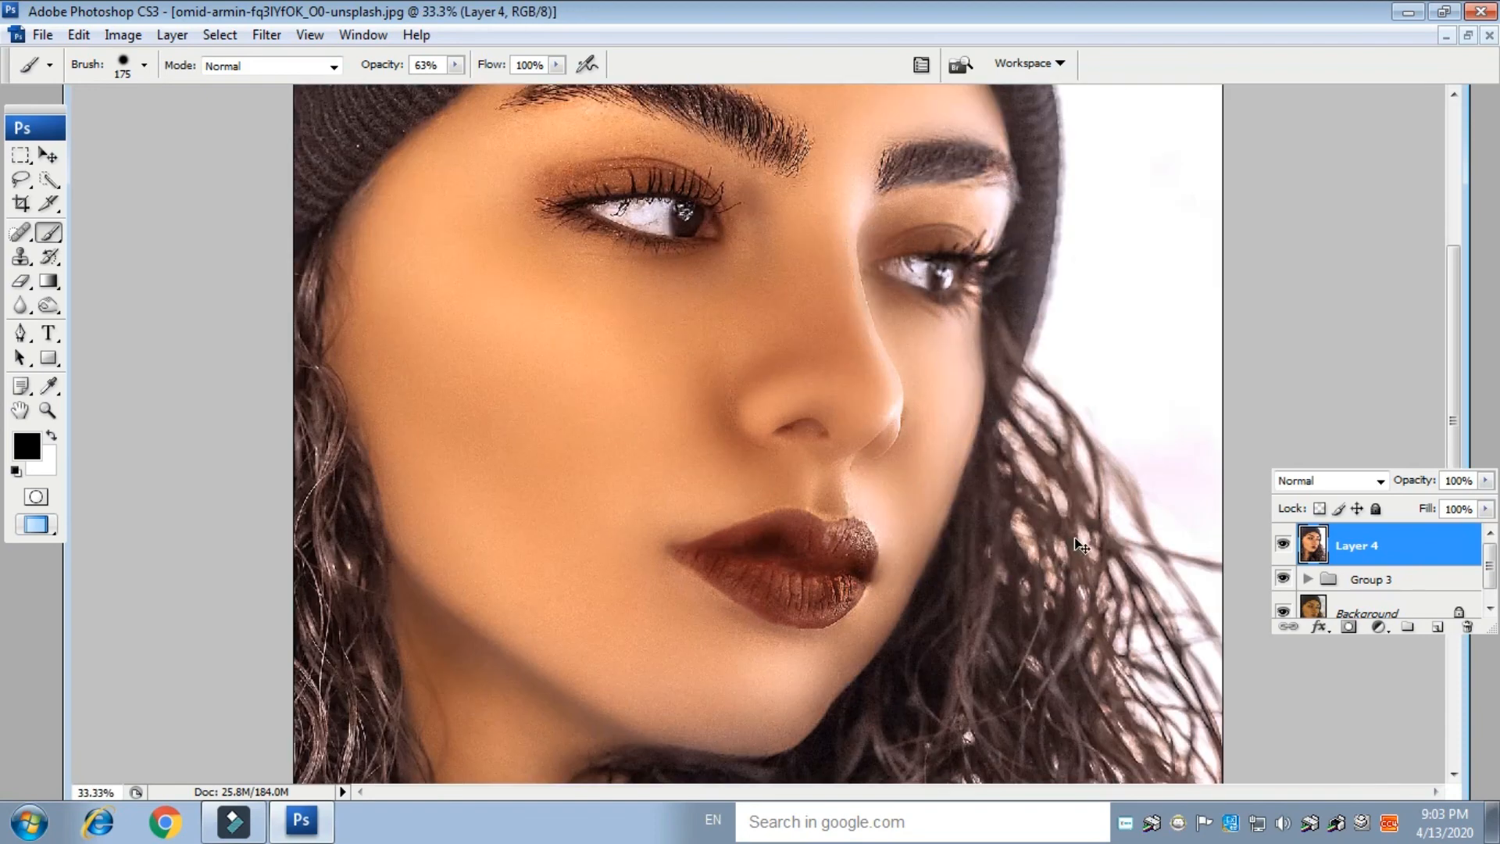
key("ctrl+minus")
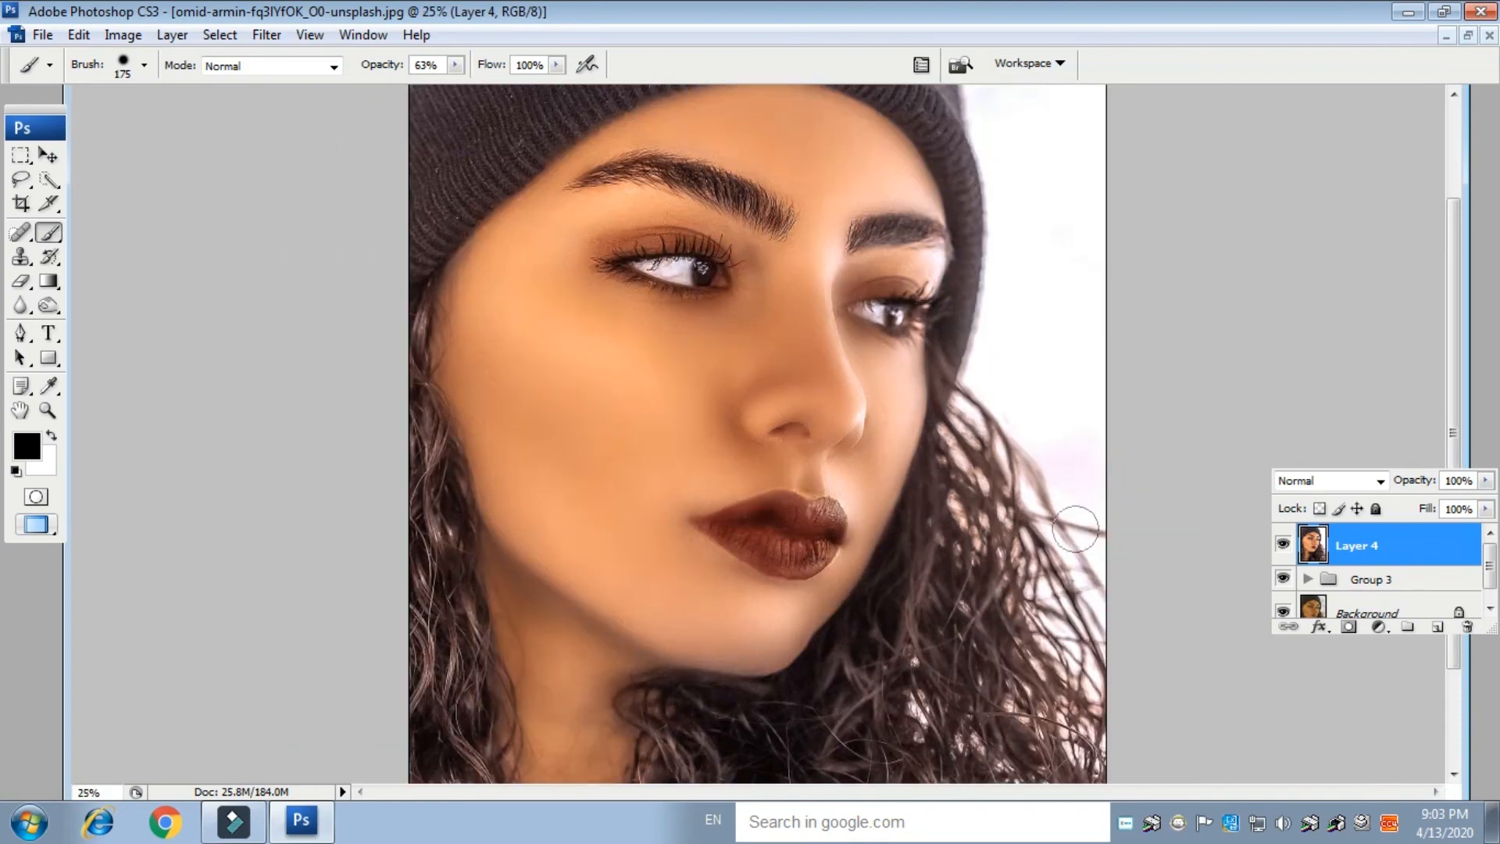
Step: Group Layer 4 and Group 3 together, and compare the retouch with the original Background by repeatedly hiding and showing the new group
left_click(1380, 584, "shift")
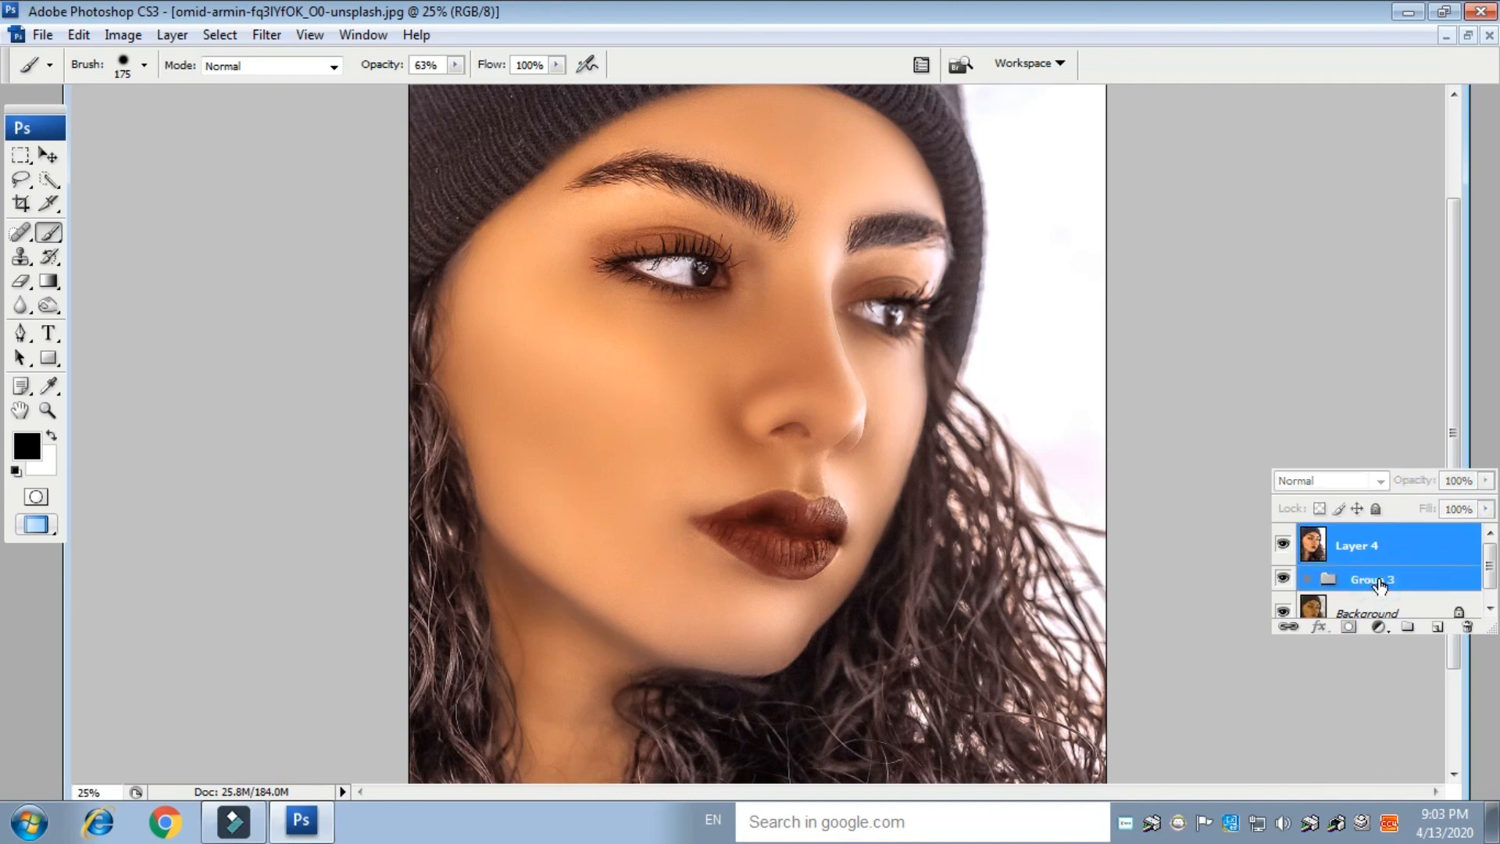
key("ctrl+g")
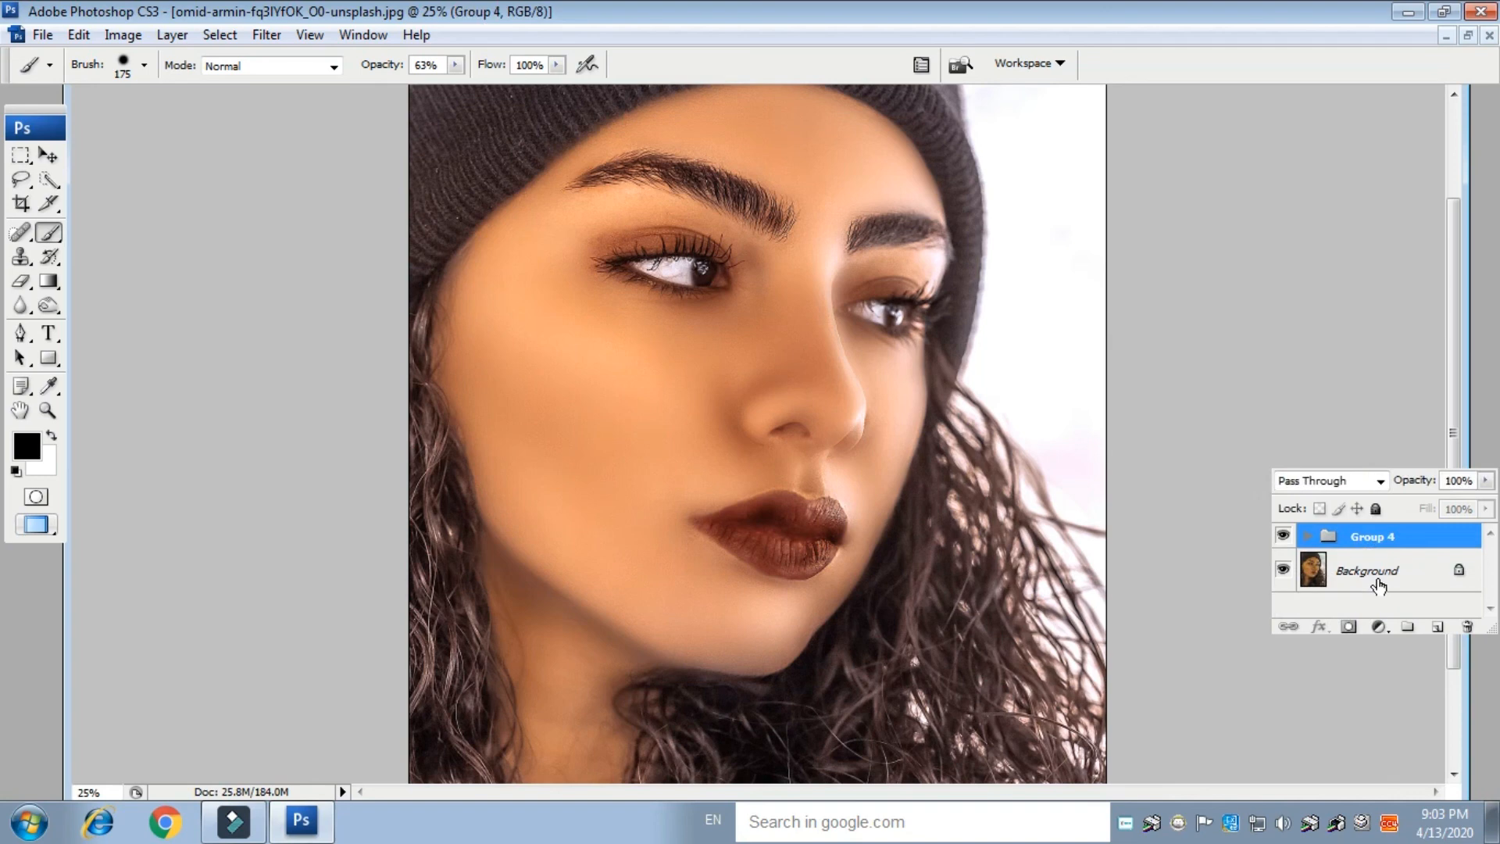
left_click(1284, 537)
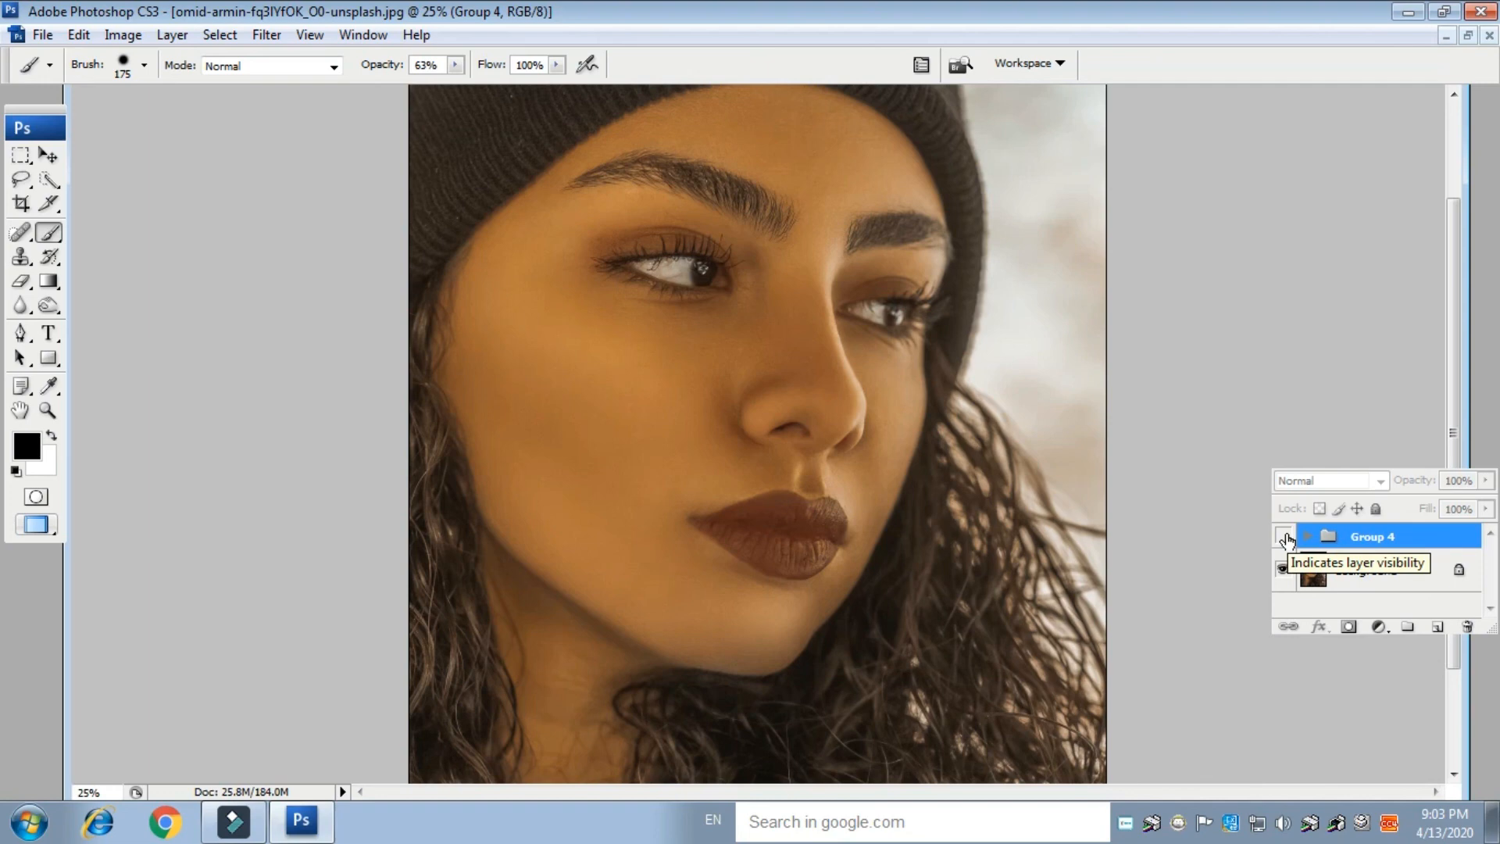
left_click(1284, 537)
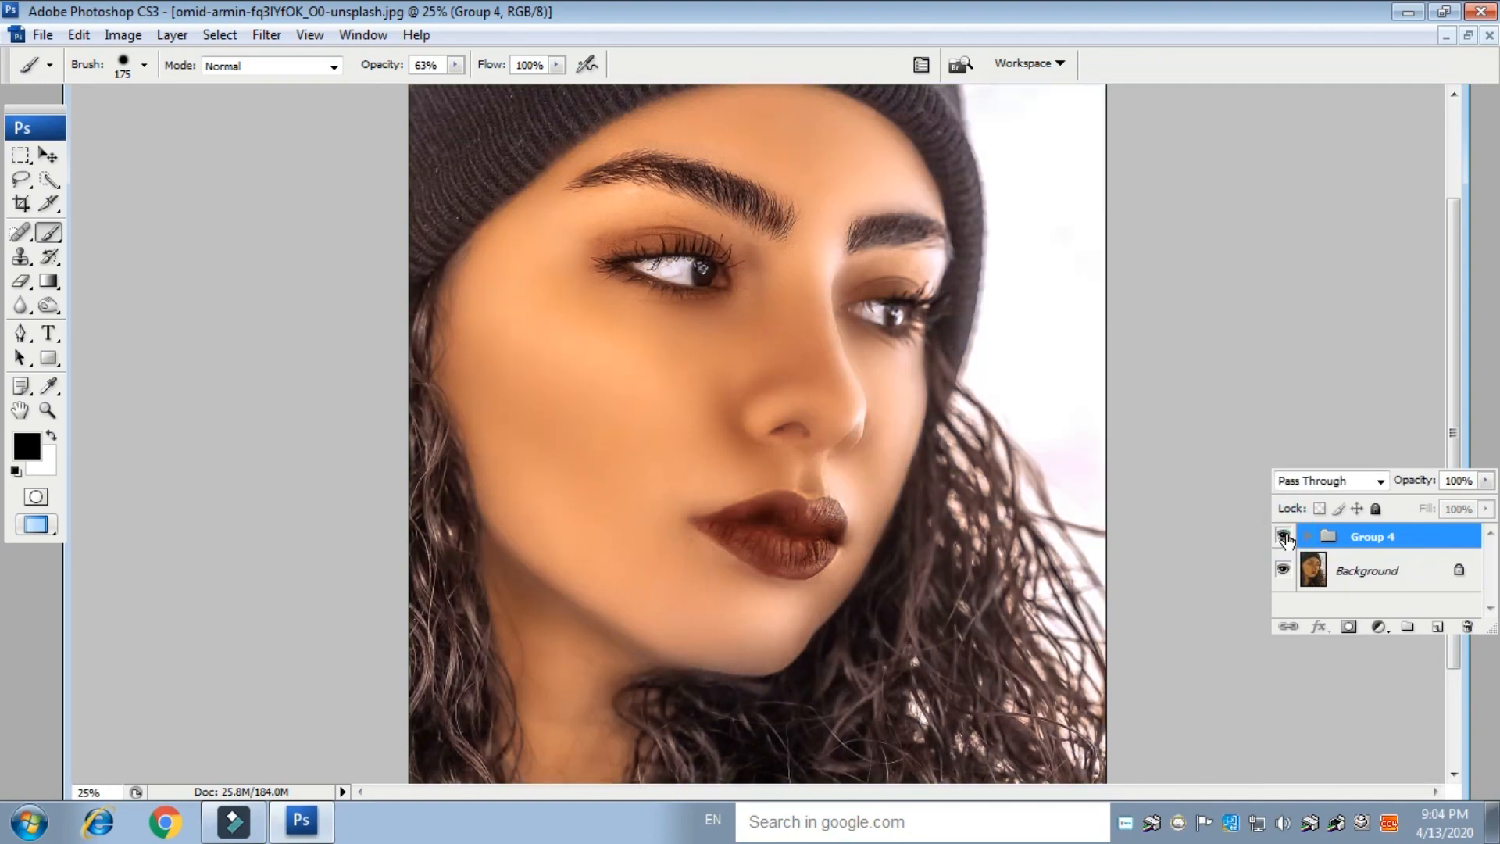
left_click(1284, 536)
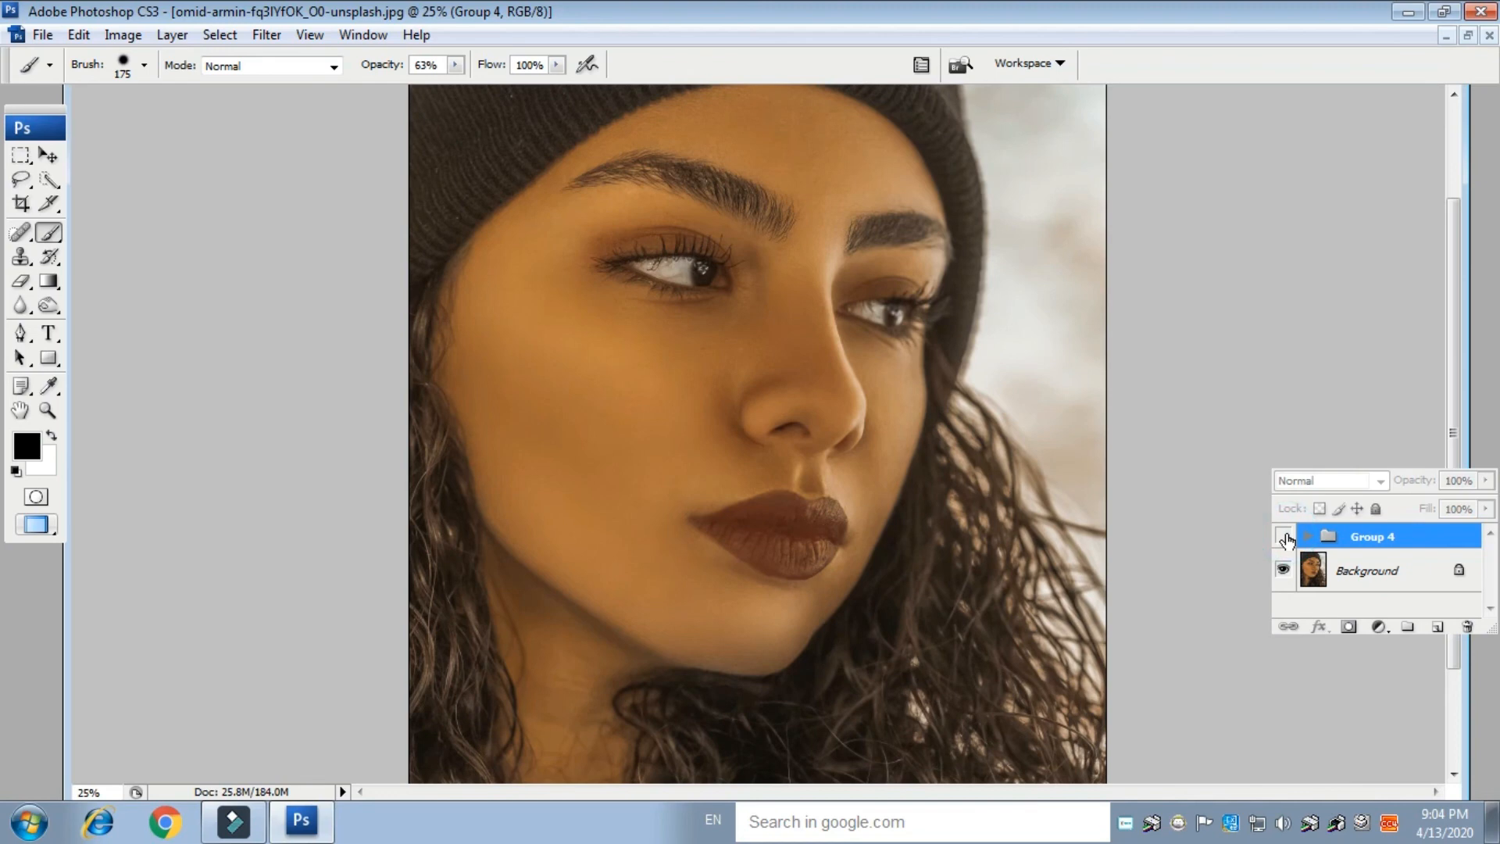
left_click(1284, 537)
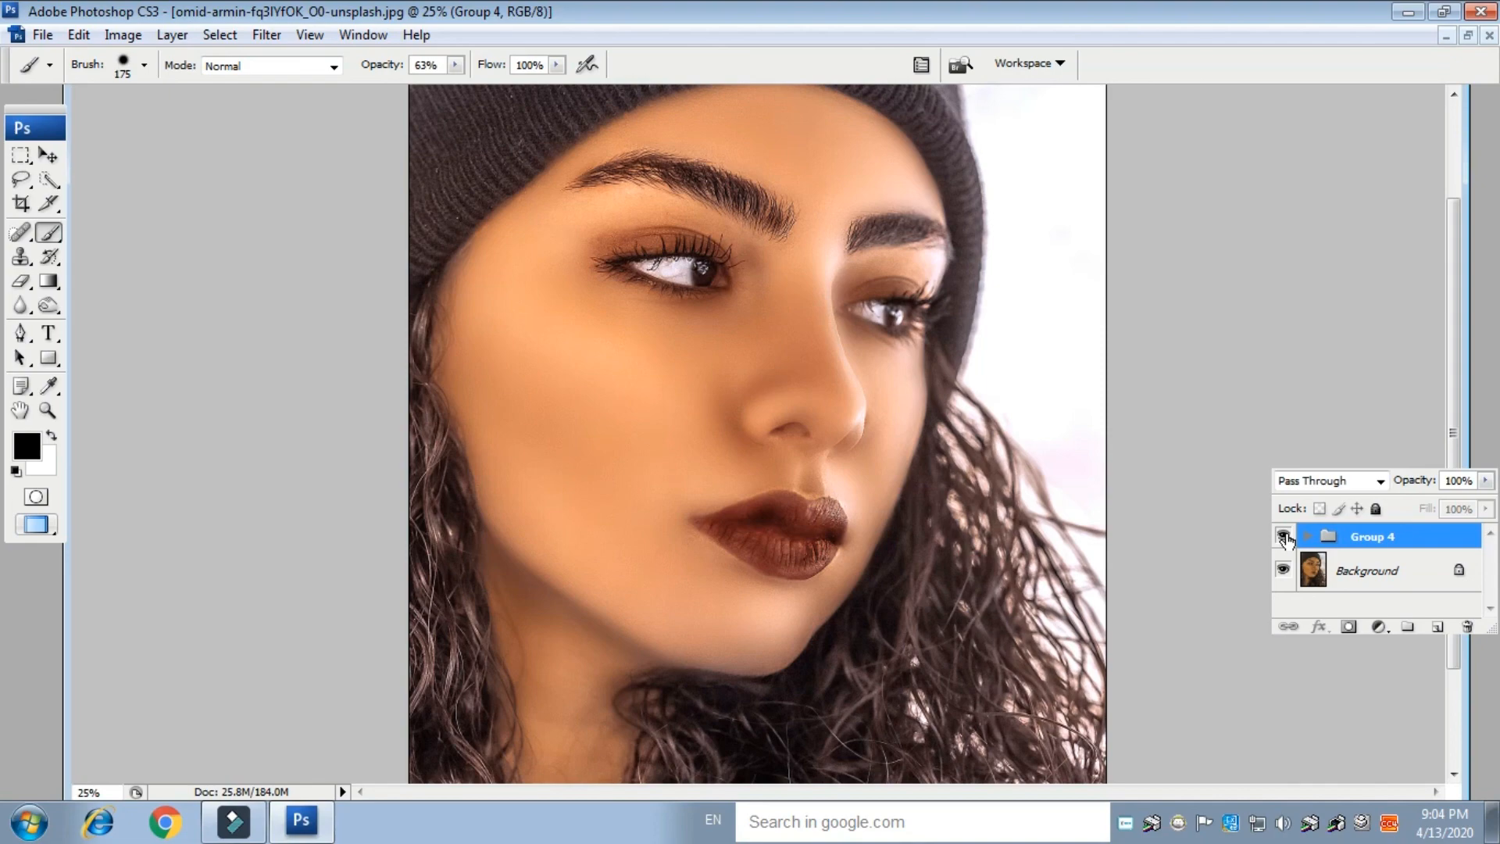
left_click(1284, 537)
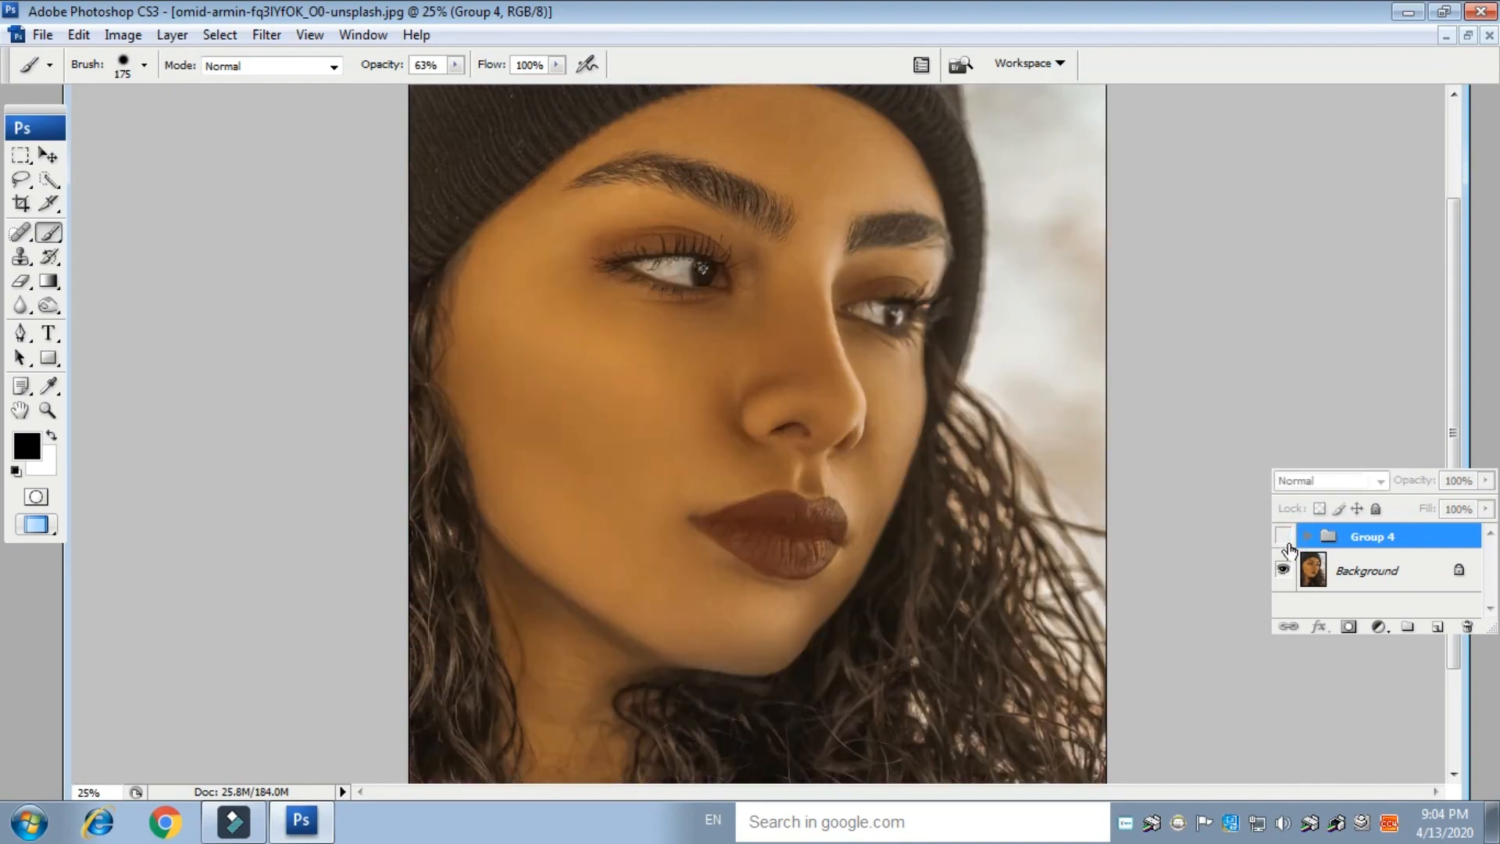
key("ctrl+minus")
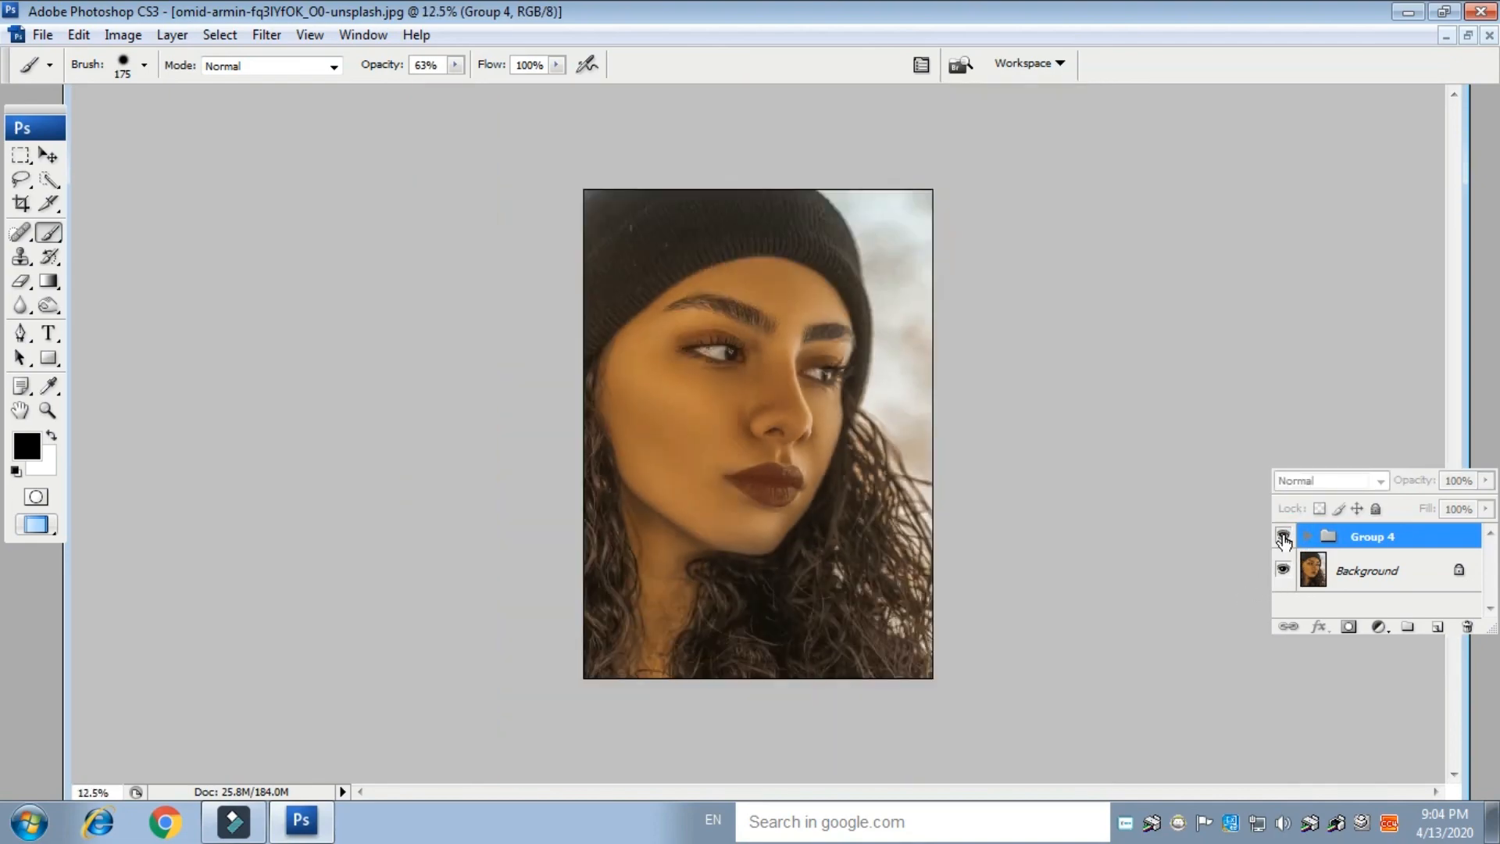
left_click(1284, 537)
left_click(1284, 537)
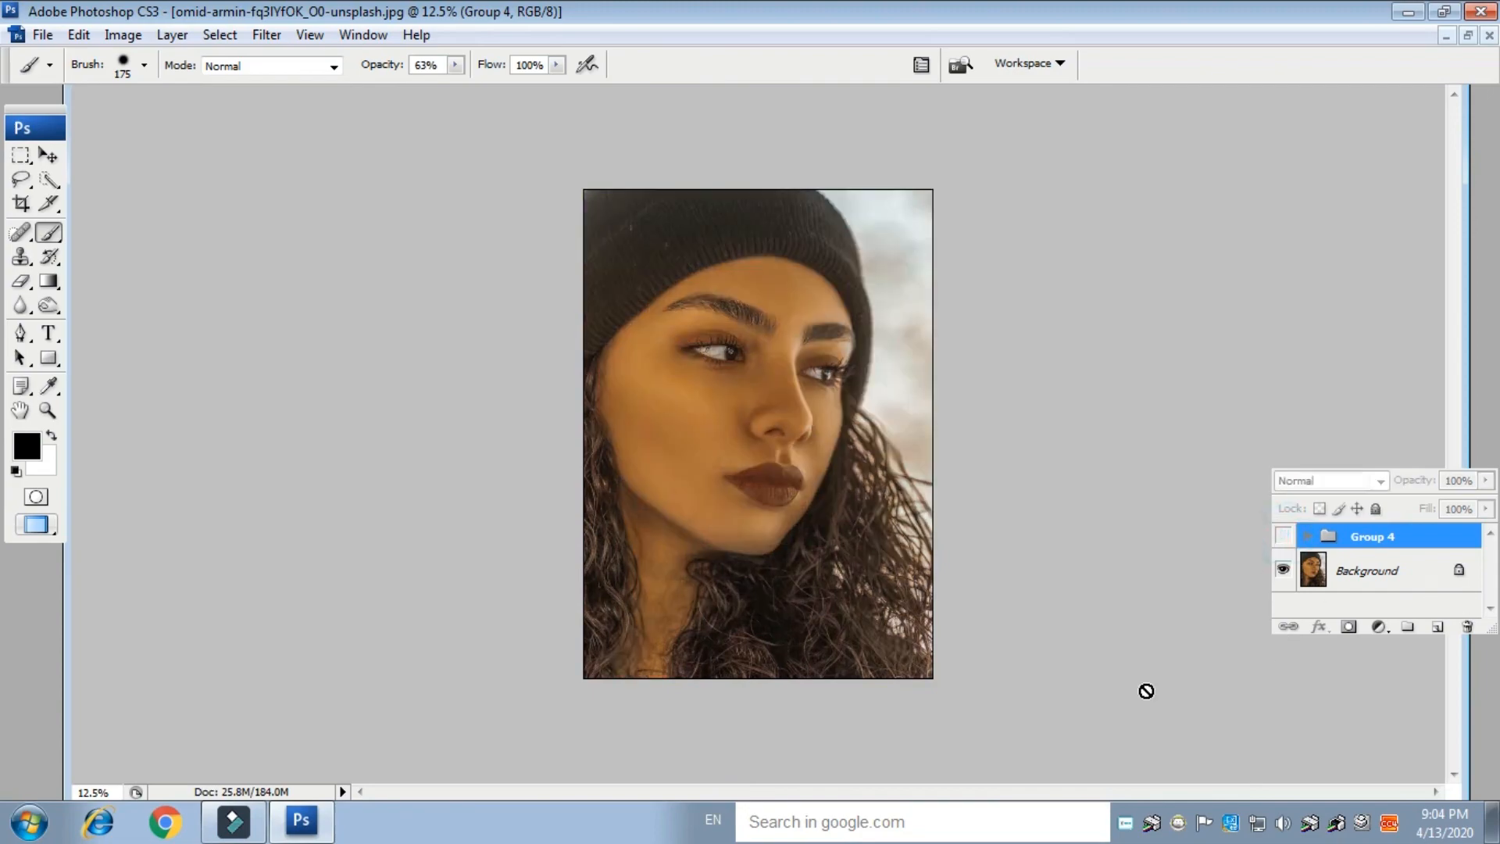